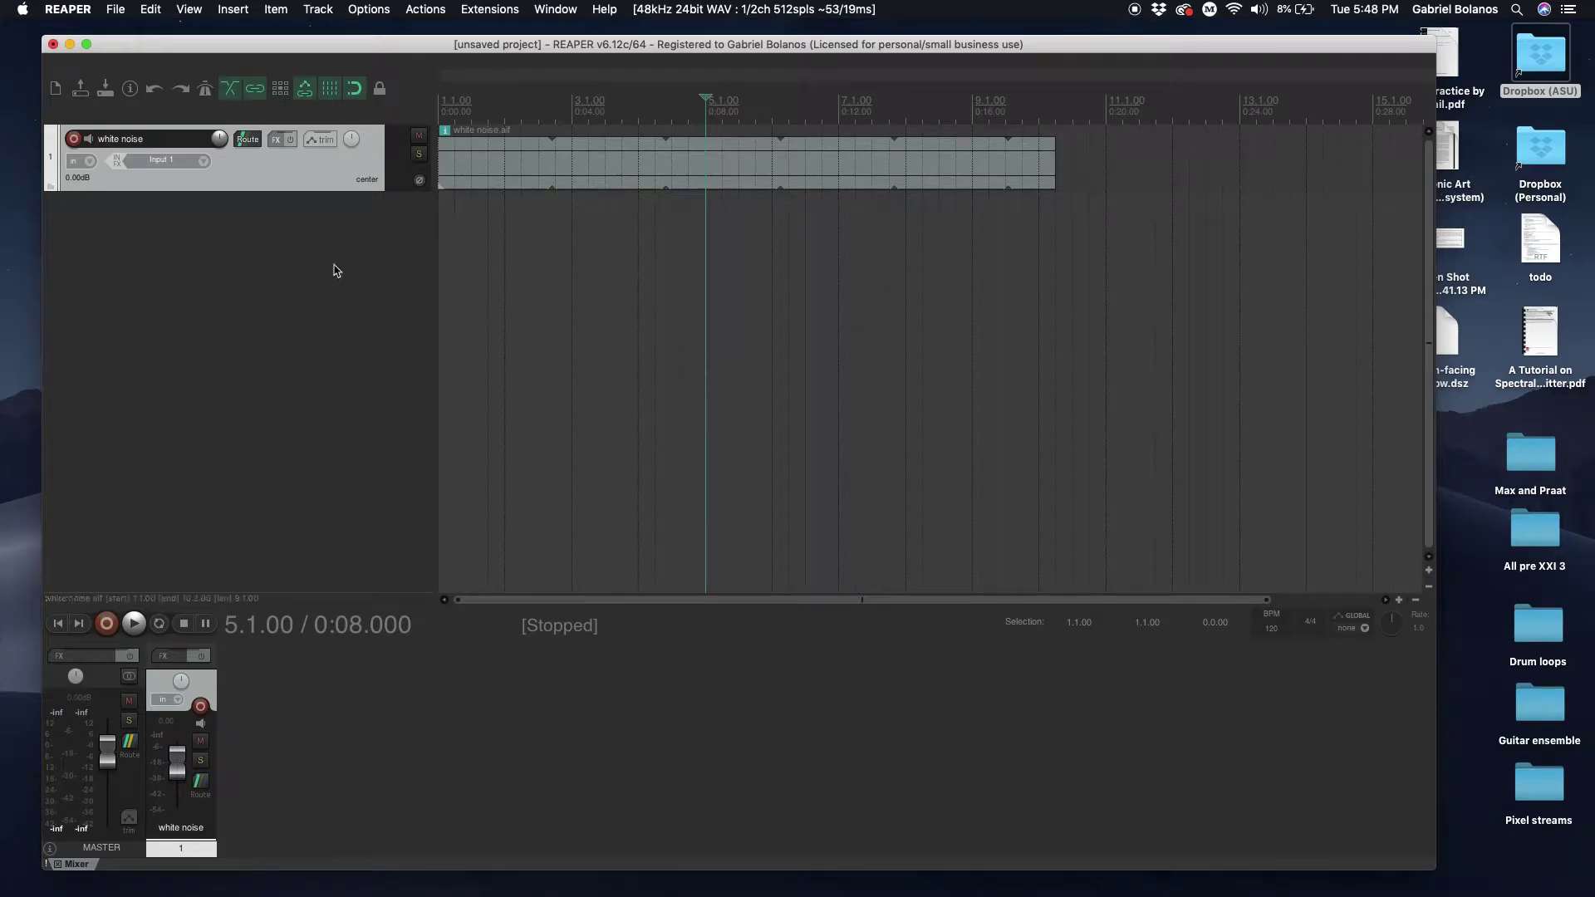
- Deselect the white noise track and drag its bottom edge down to greatly enlarge its height
left_click(289, 241)
left_click(291, 314)
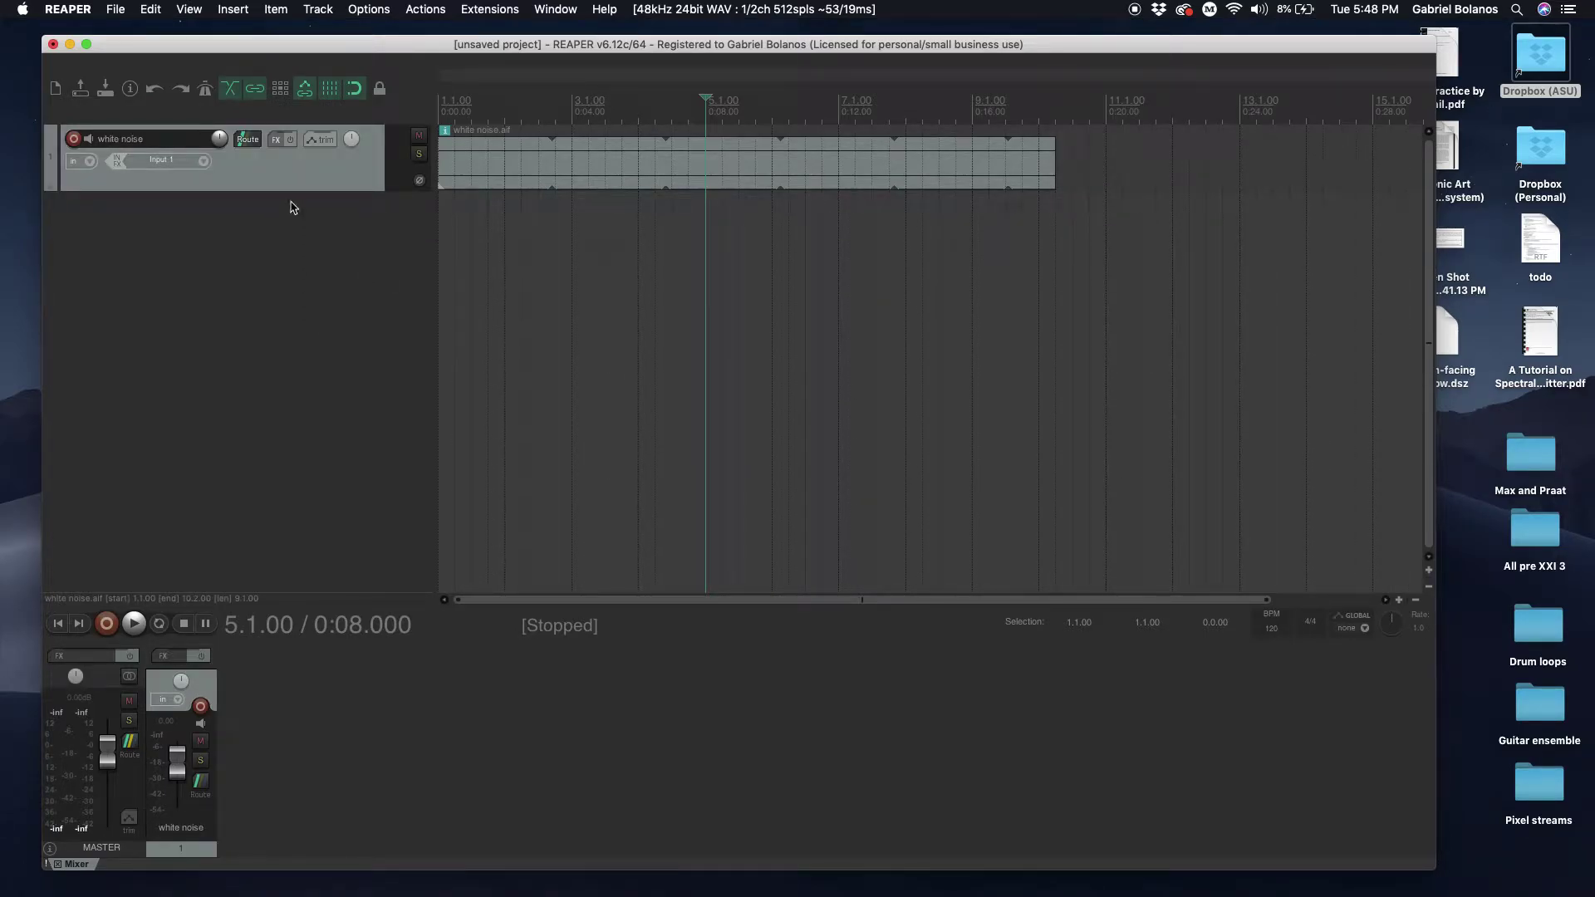
left_click_drag(288, 291, 289, 337)
- Show a Volume envelope lane on the white noise track
left_click(321, 141)
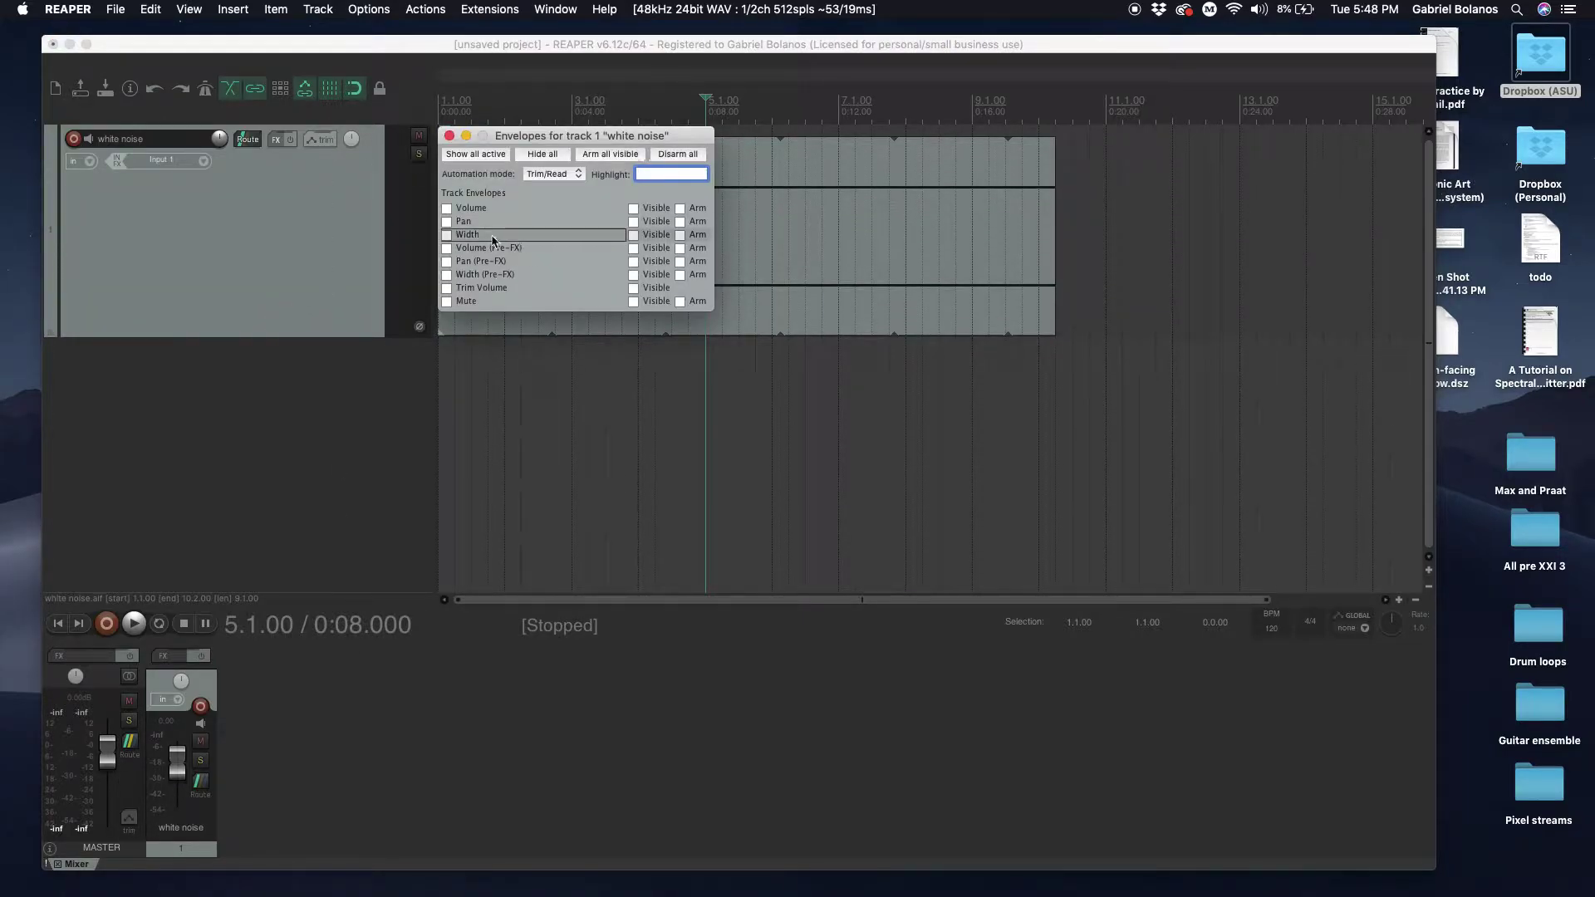
left_click(447, 210)
left_click(449, 136)
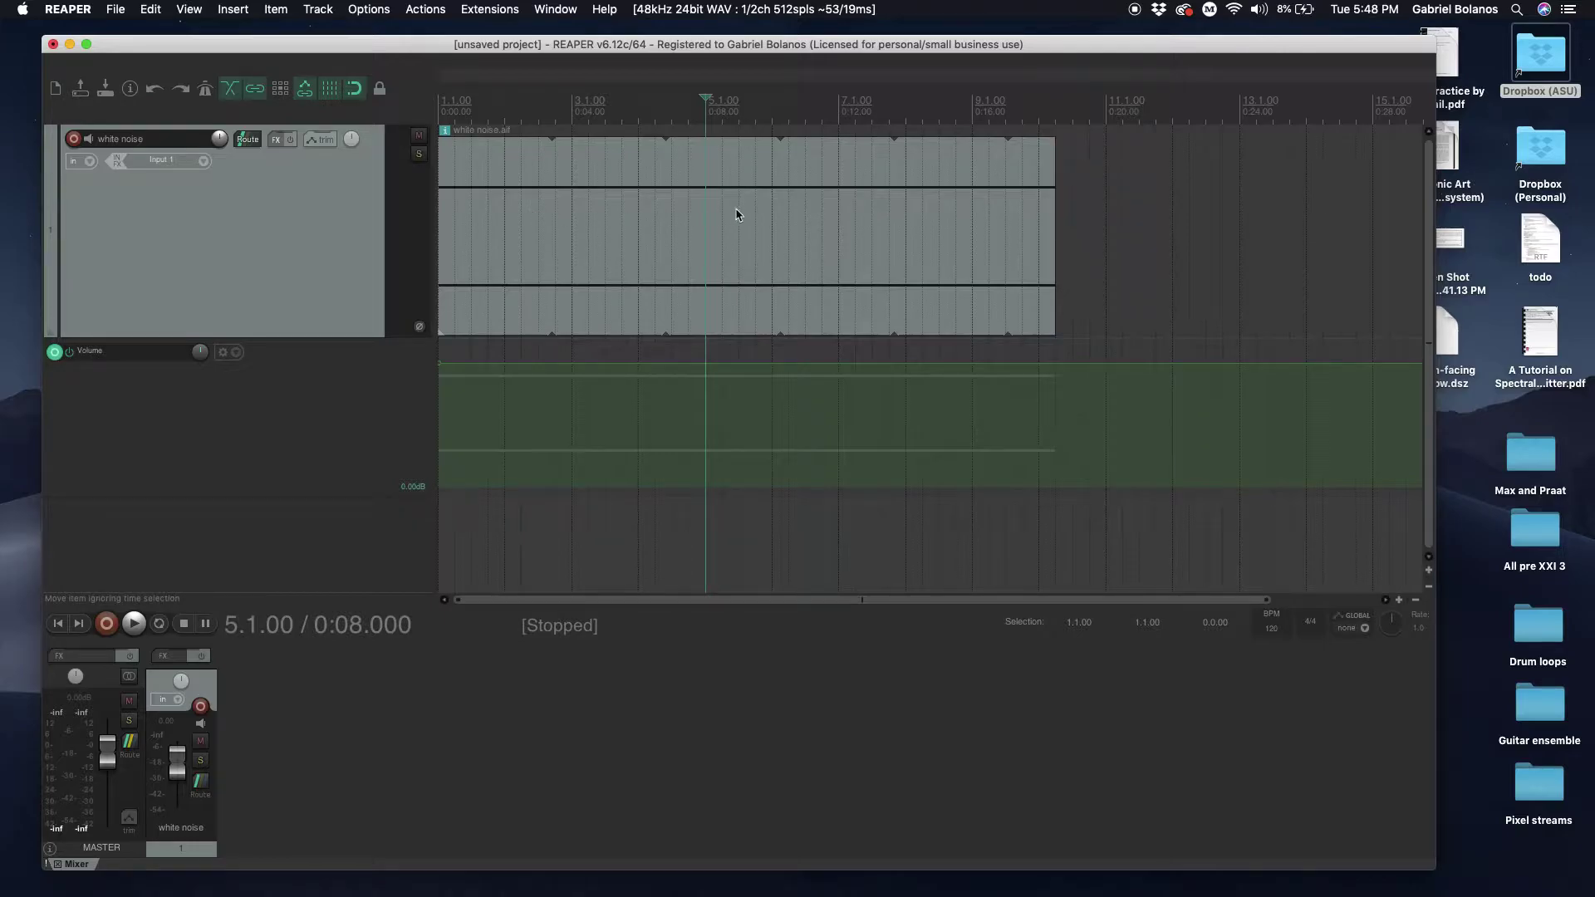
- Audition the noise clip, then insert a Volume automation item over a time selection spanning it
left_click(487, 198)
key("space")
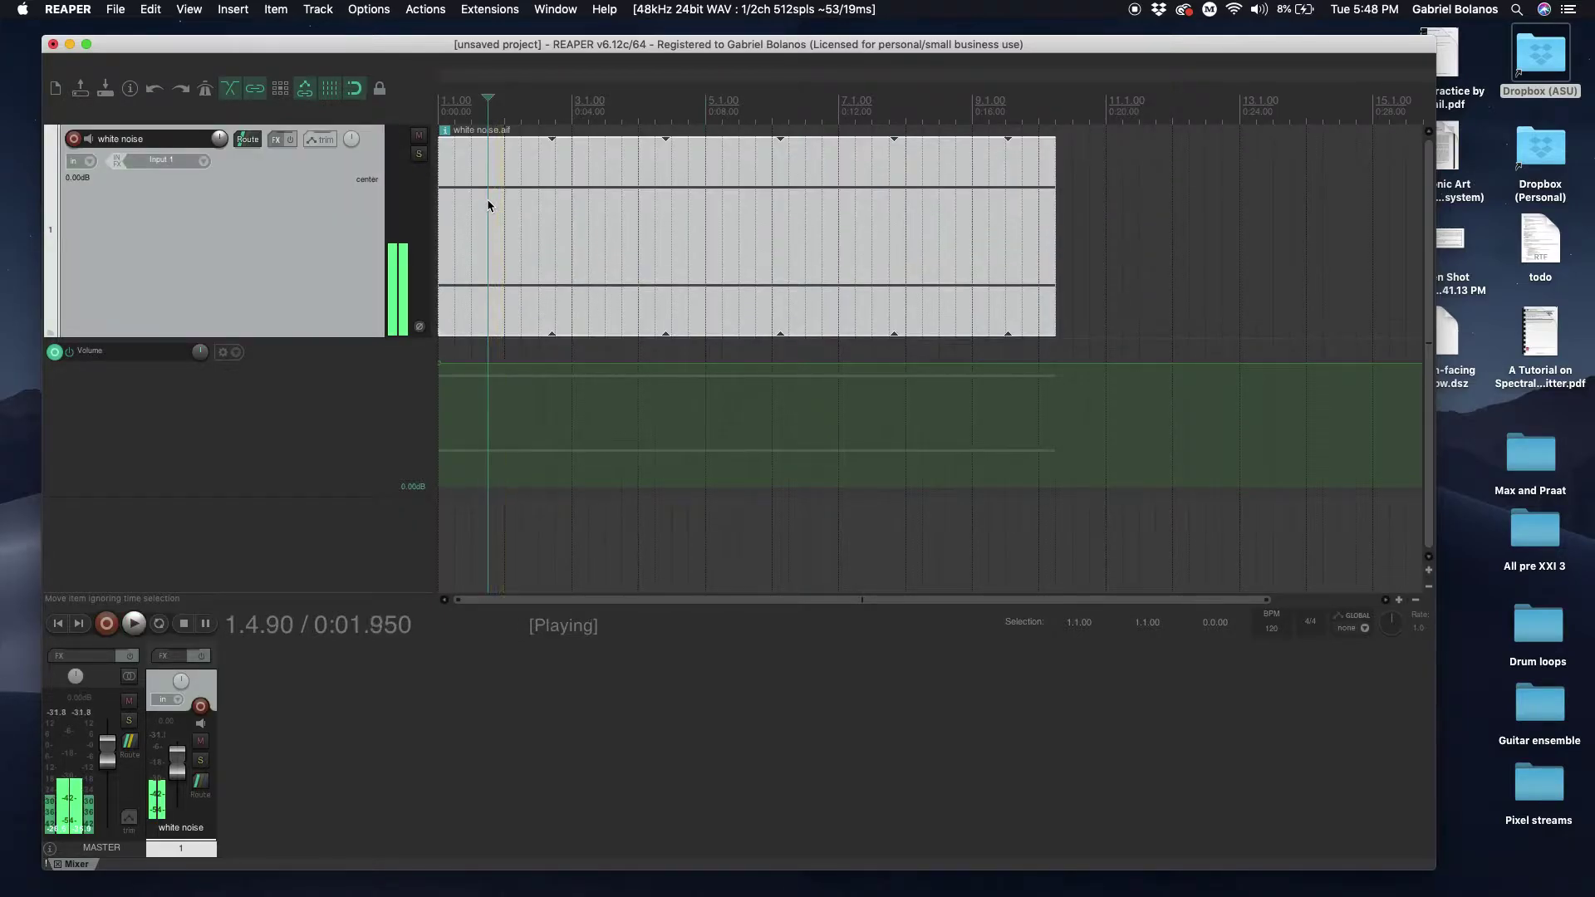
key("space")
left_click_drag(1060, 351, 374, 371)
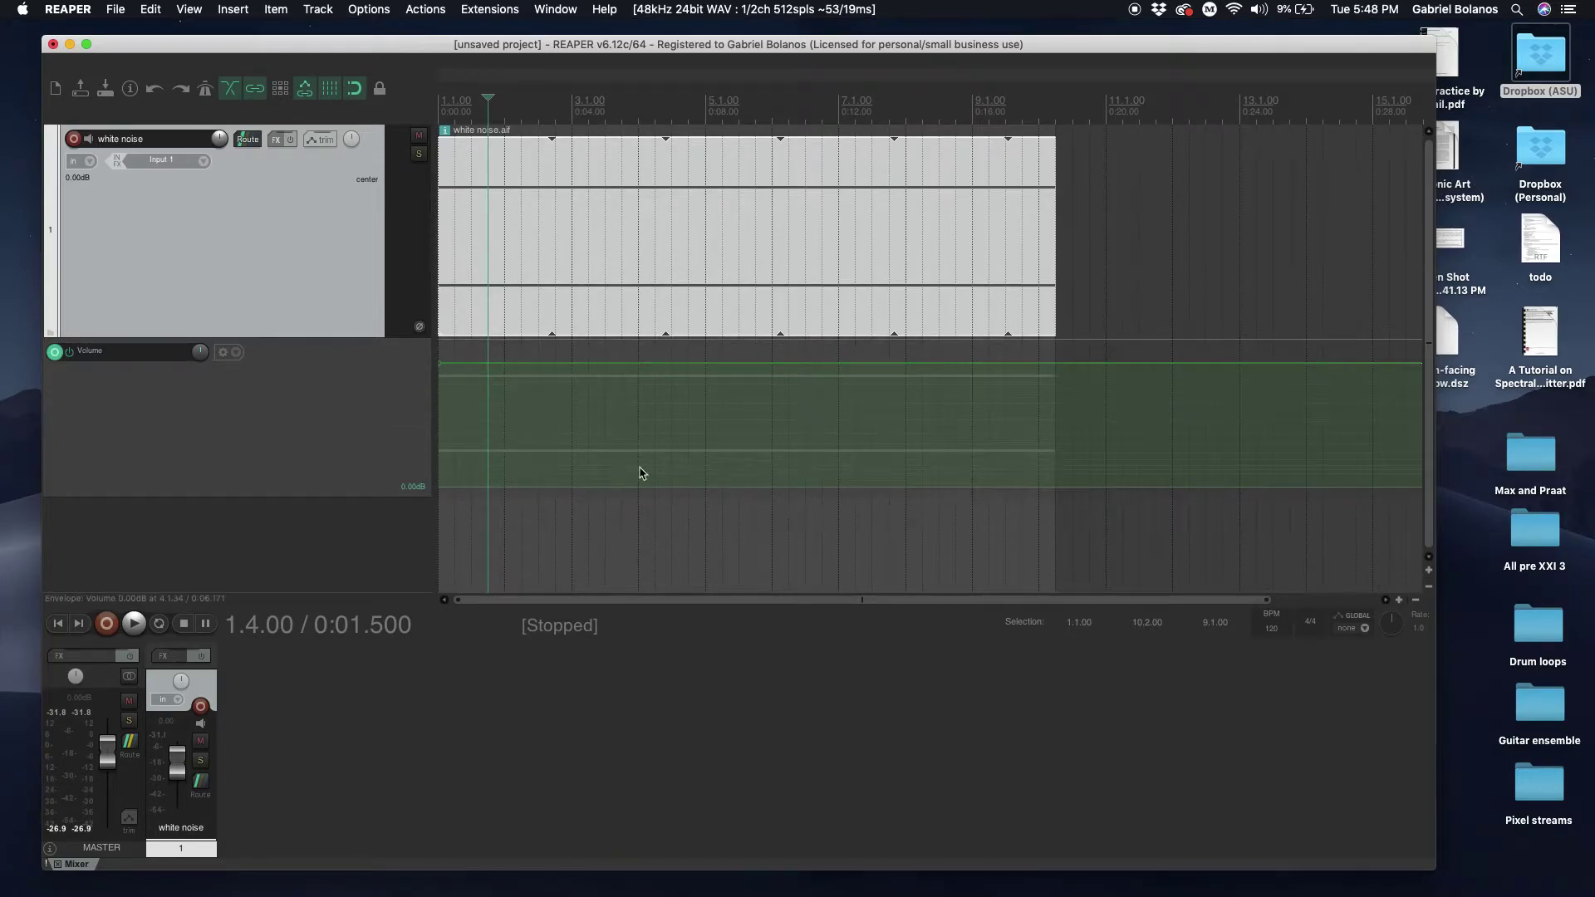
right_click(614, 426)
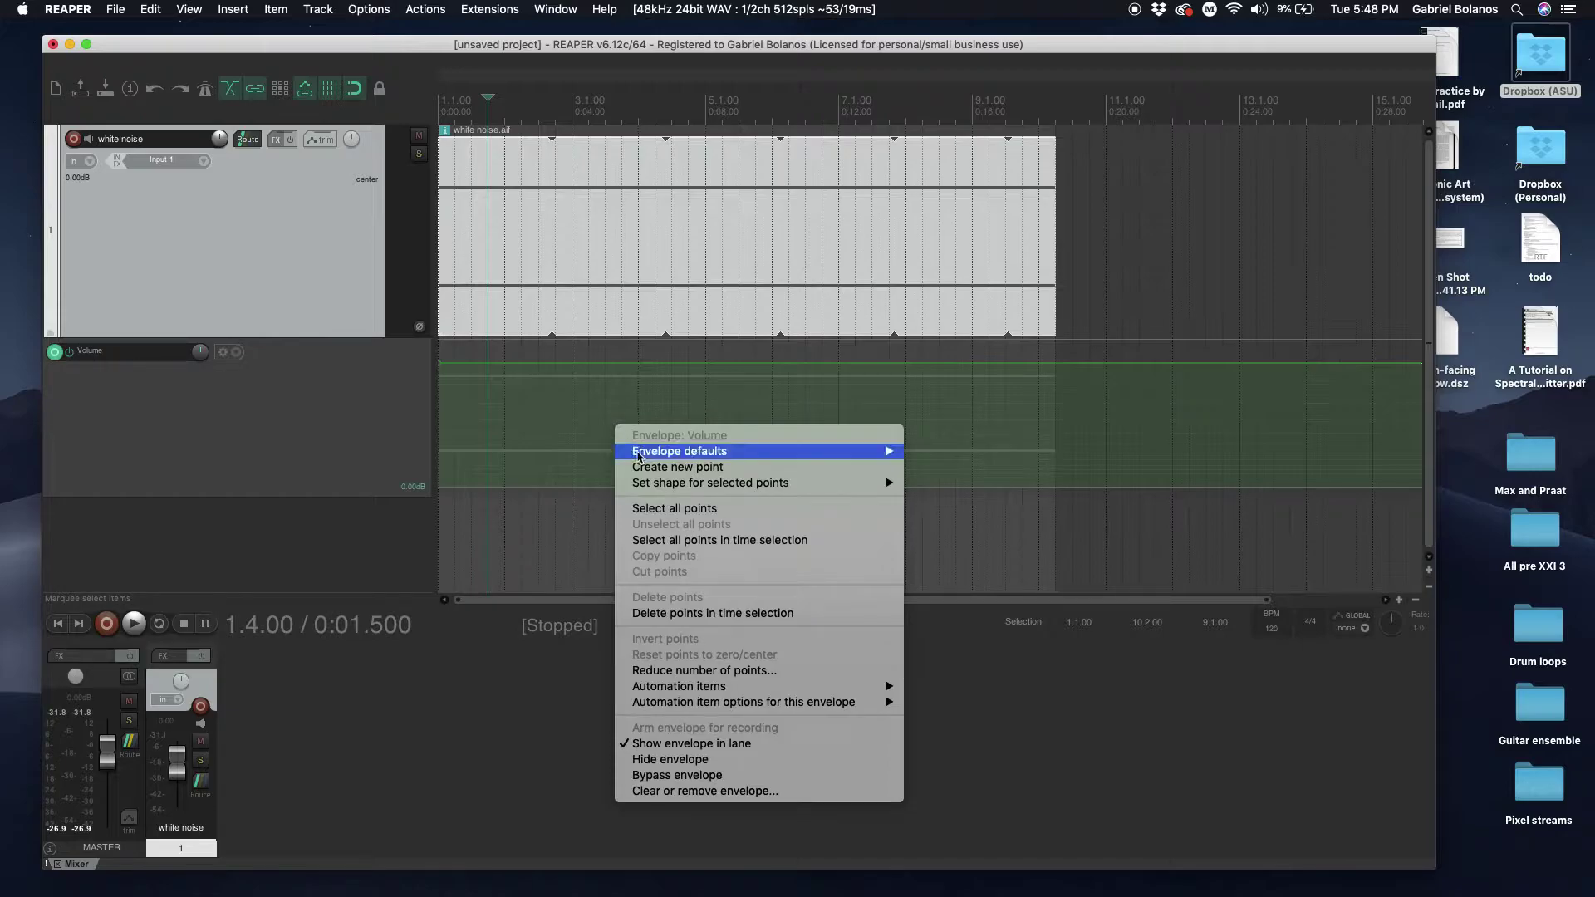
mouse_move(748, 686)
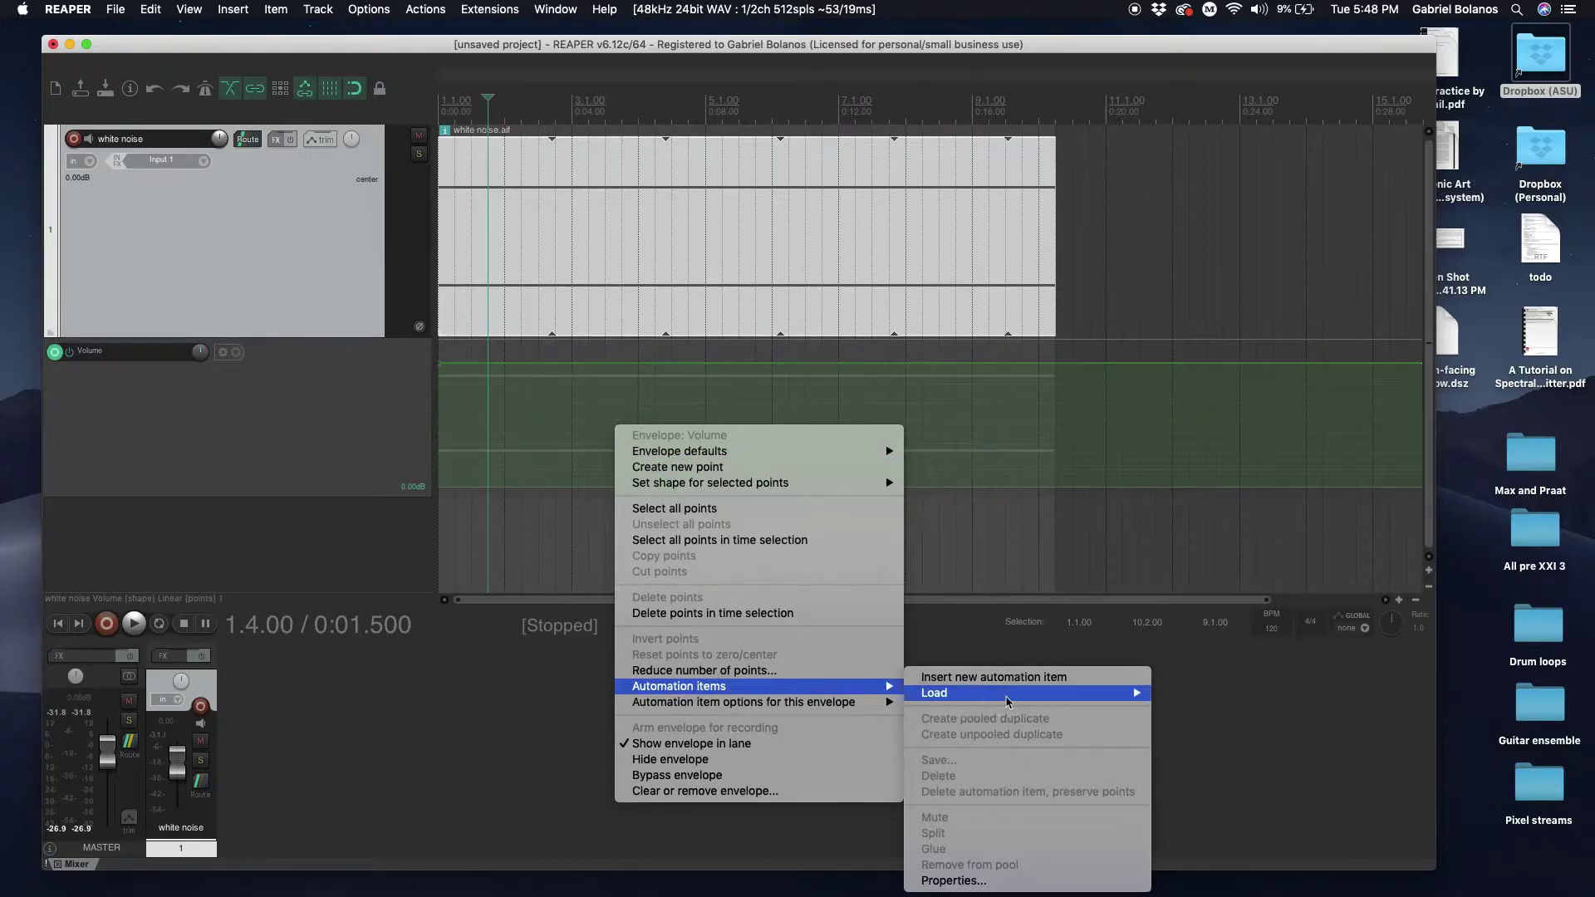
left_click(1031, 678)
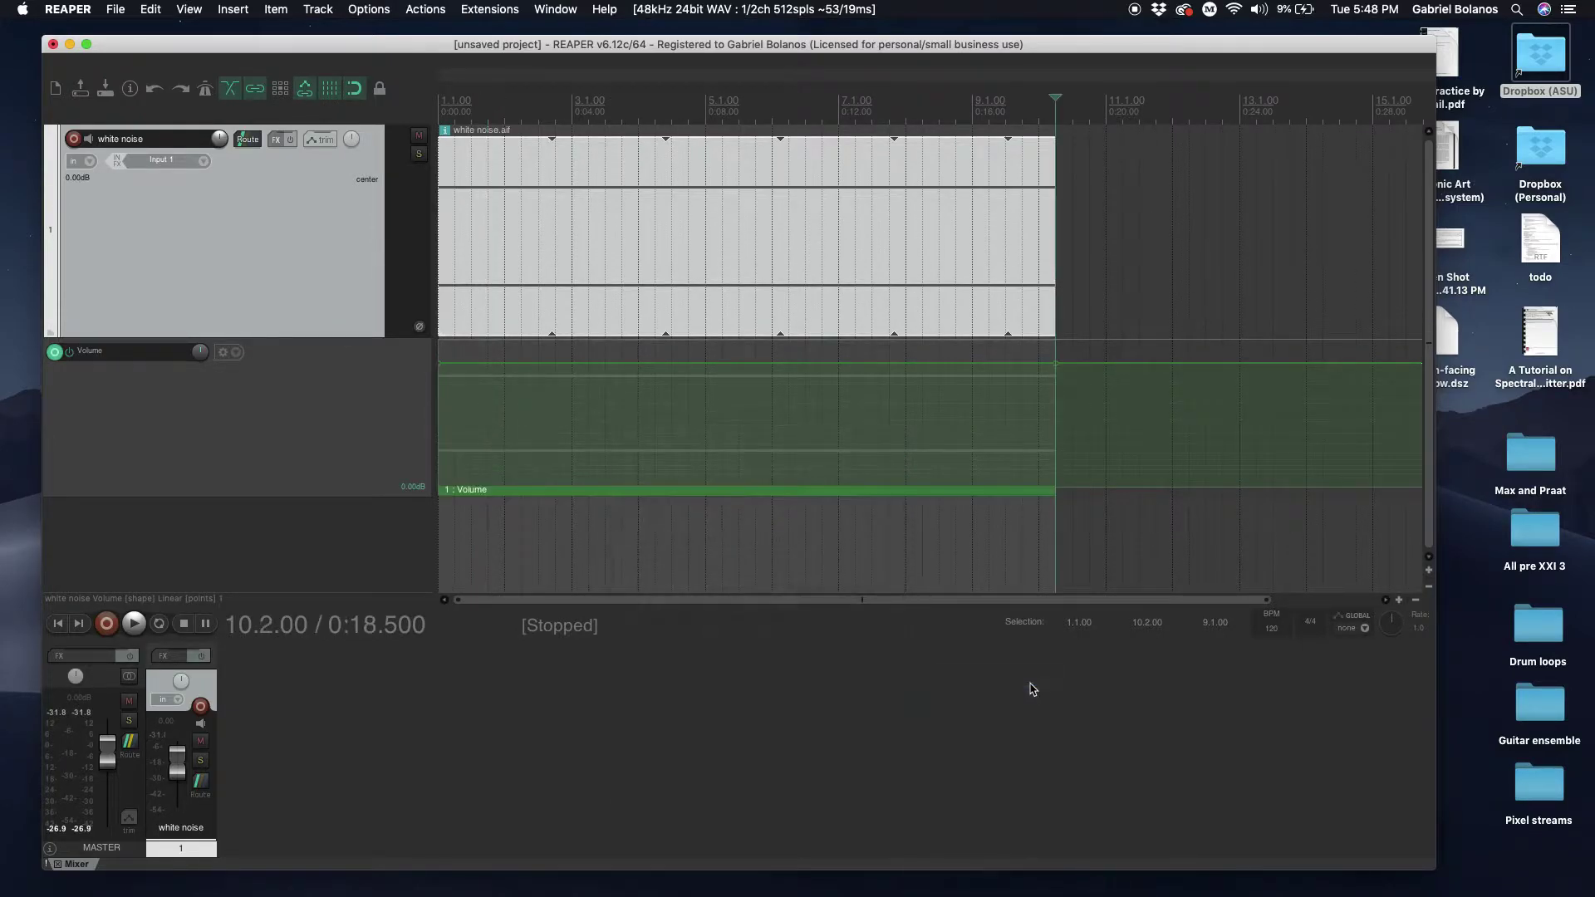
- Open the Volume automation item's properties and set its LFO shape to Sine
double_click(730, 490)
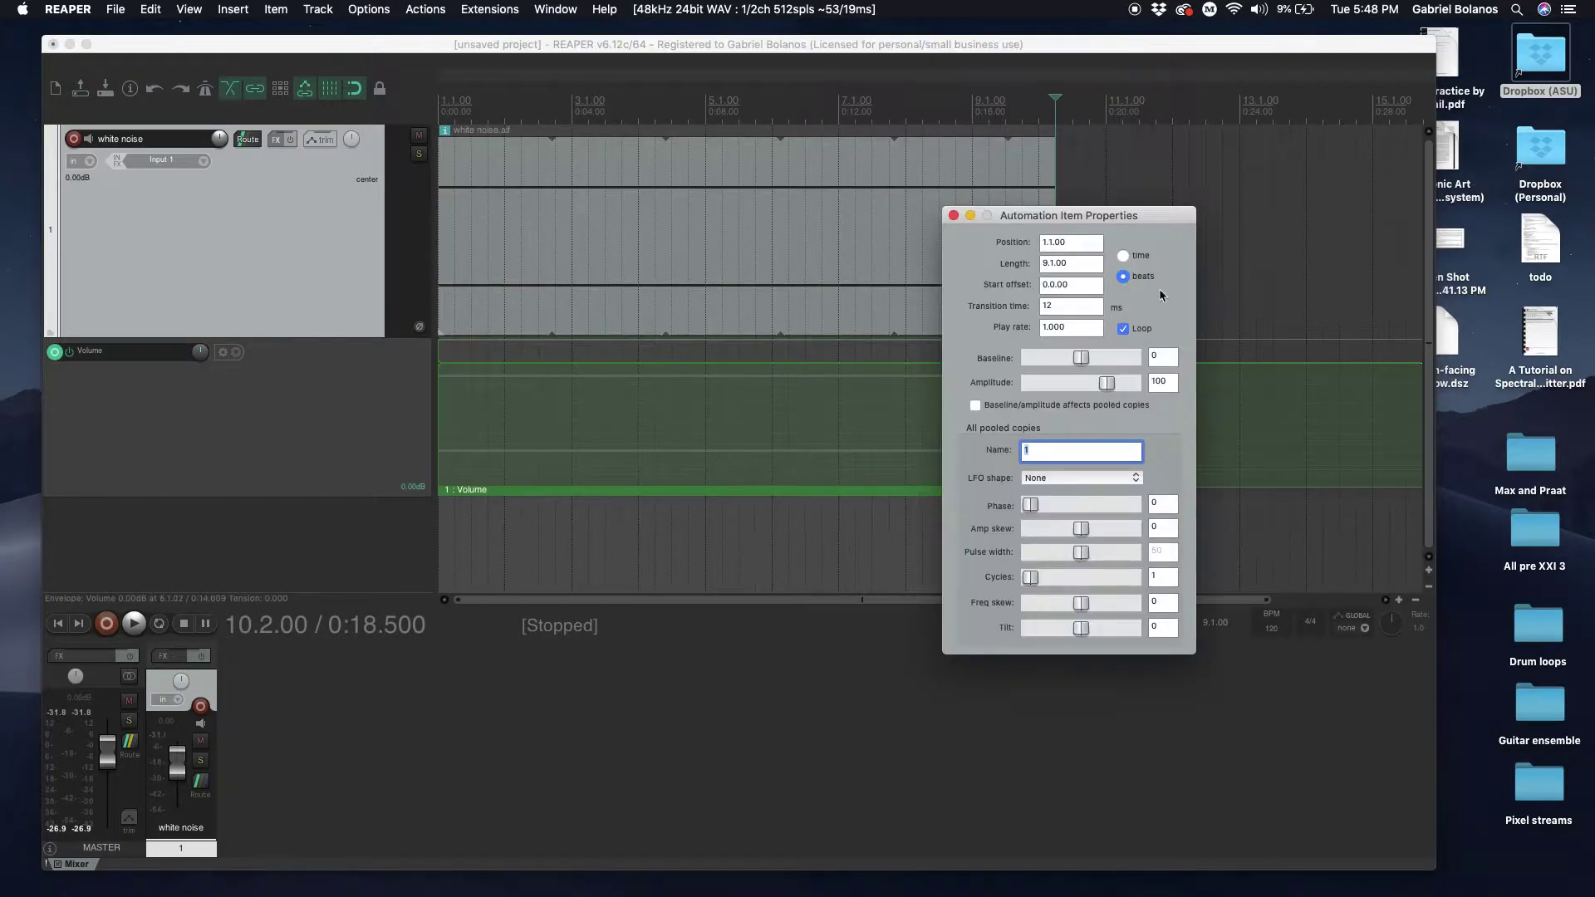
left_click_drag(1159, 221, 1321, 143)
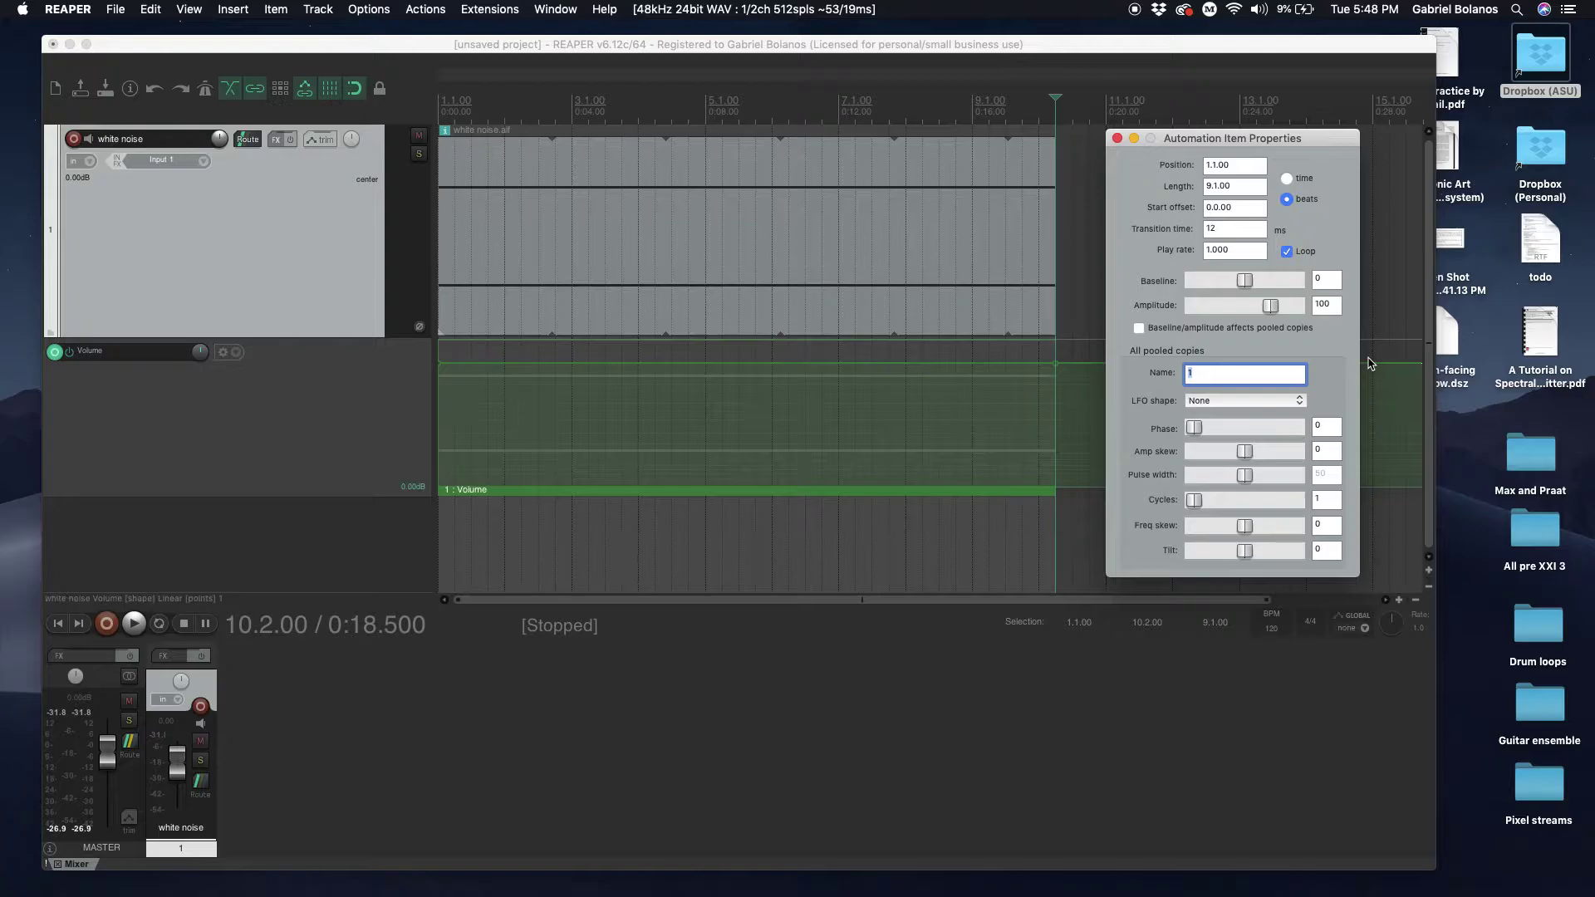
left_click(1230, 401)
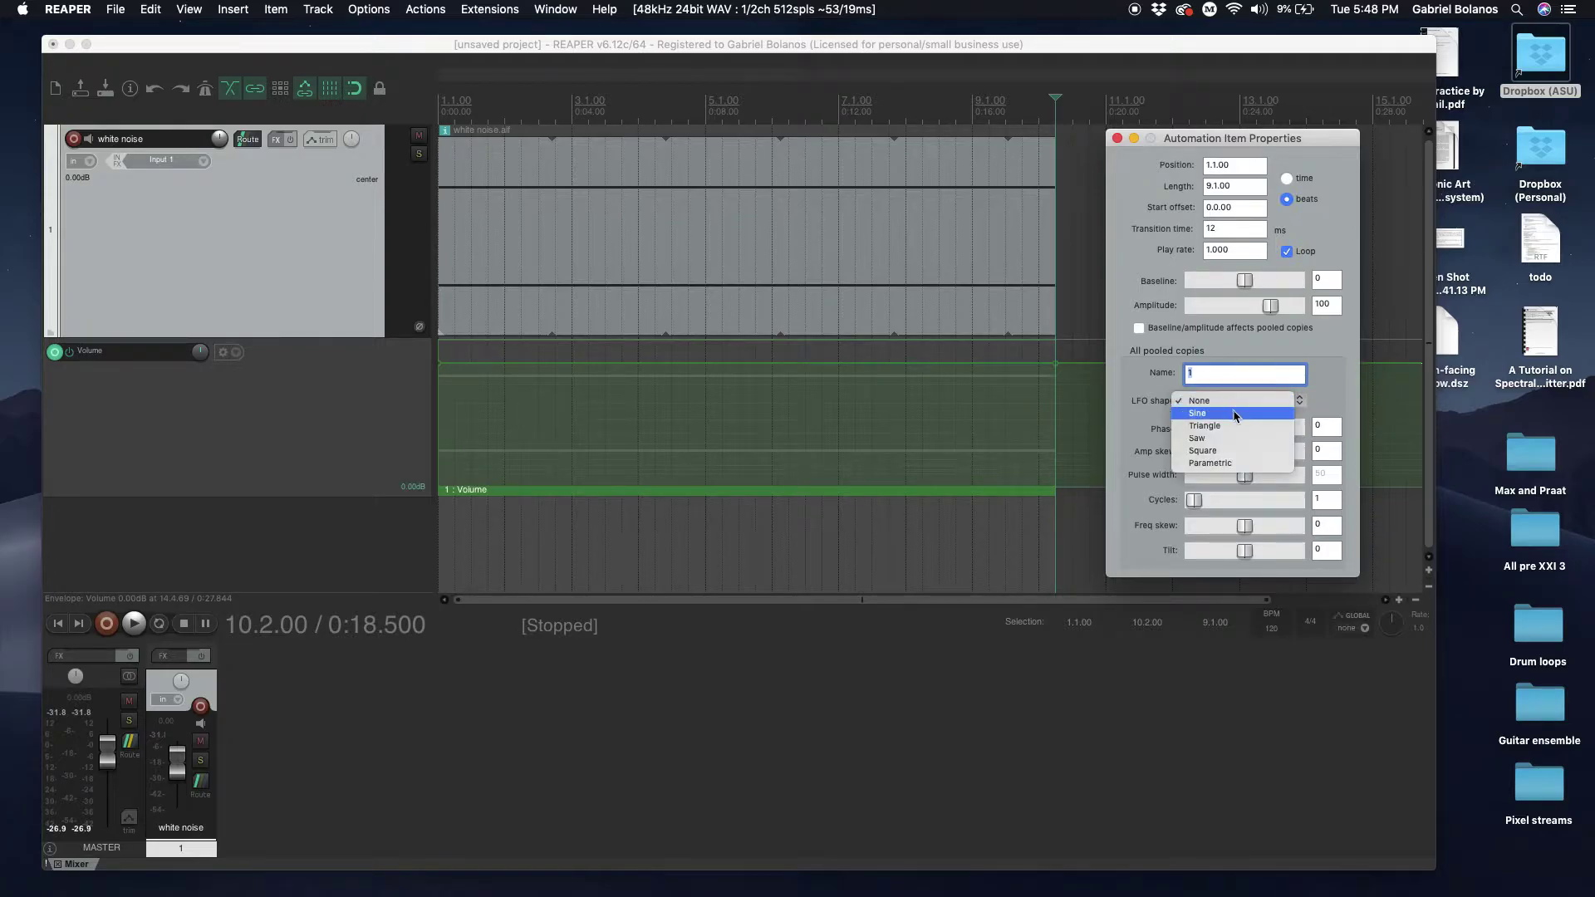
left_click(1233, 412)
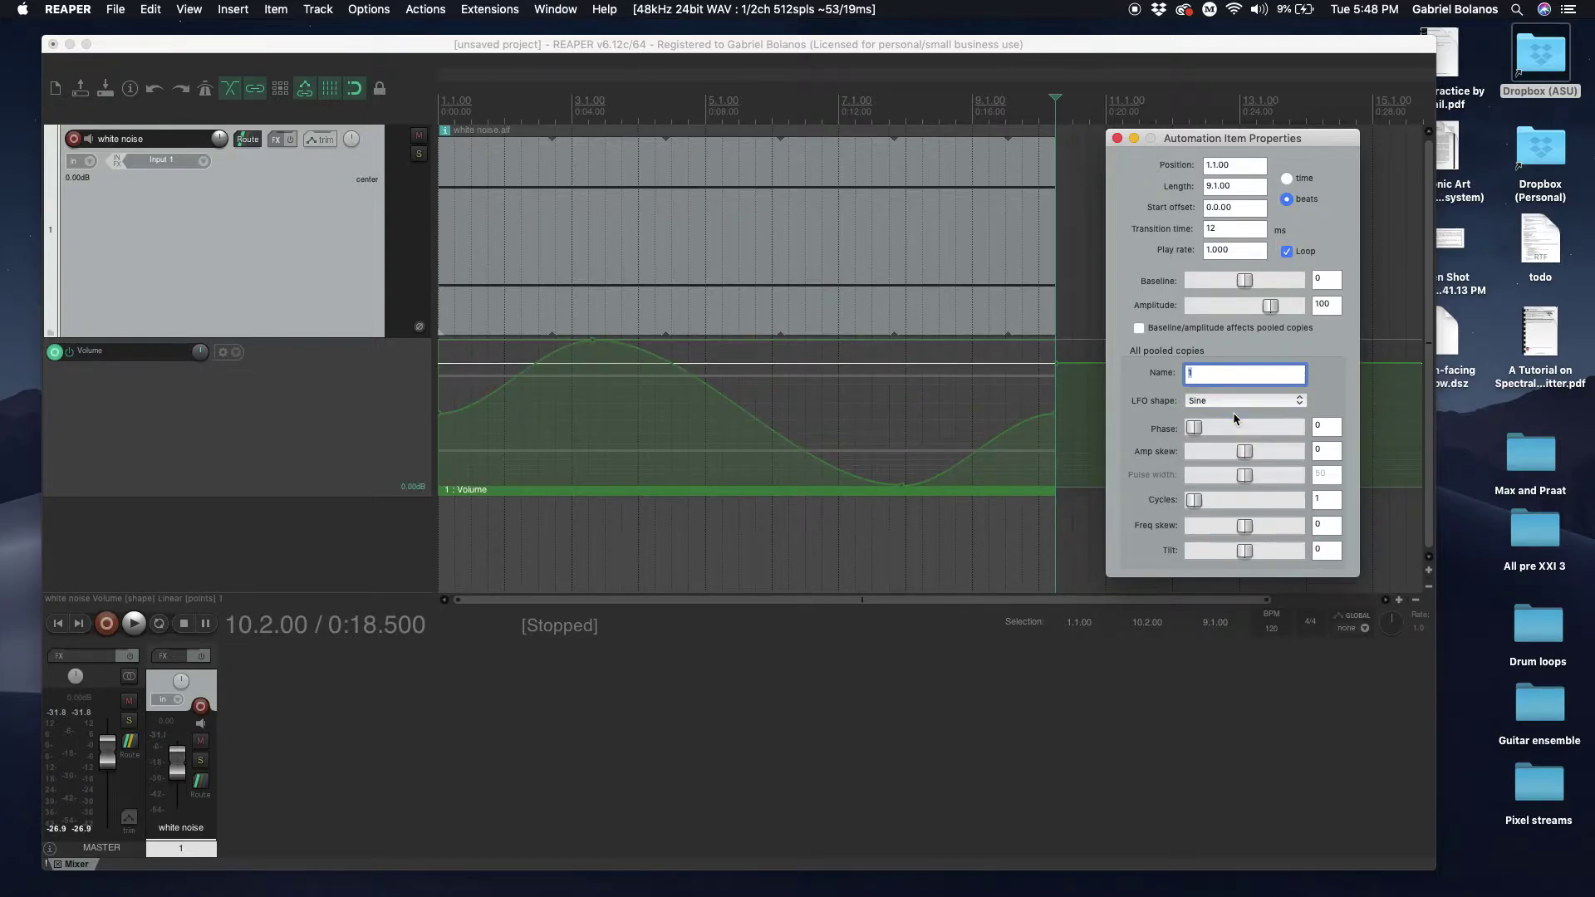
- Try 7 and 35 LFO cycles while playing from the start, settling on 16 cycles
mouse_move(1193, 499)
left_mouse_down()
mouse_move(1227, 498)
mouse_move(1198, 507)
left_mouse_up()
left_click(57, 623)
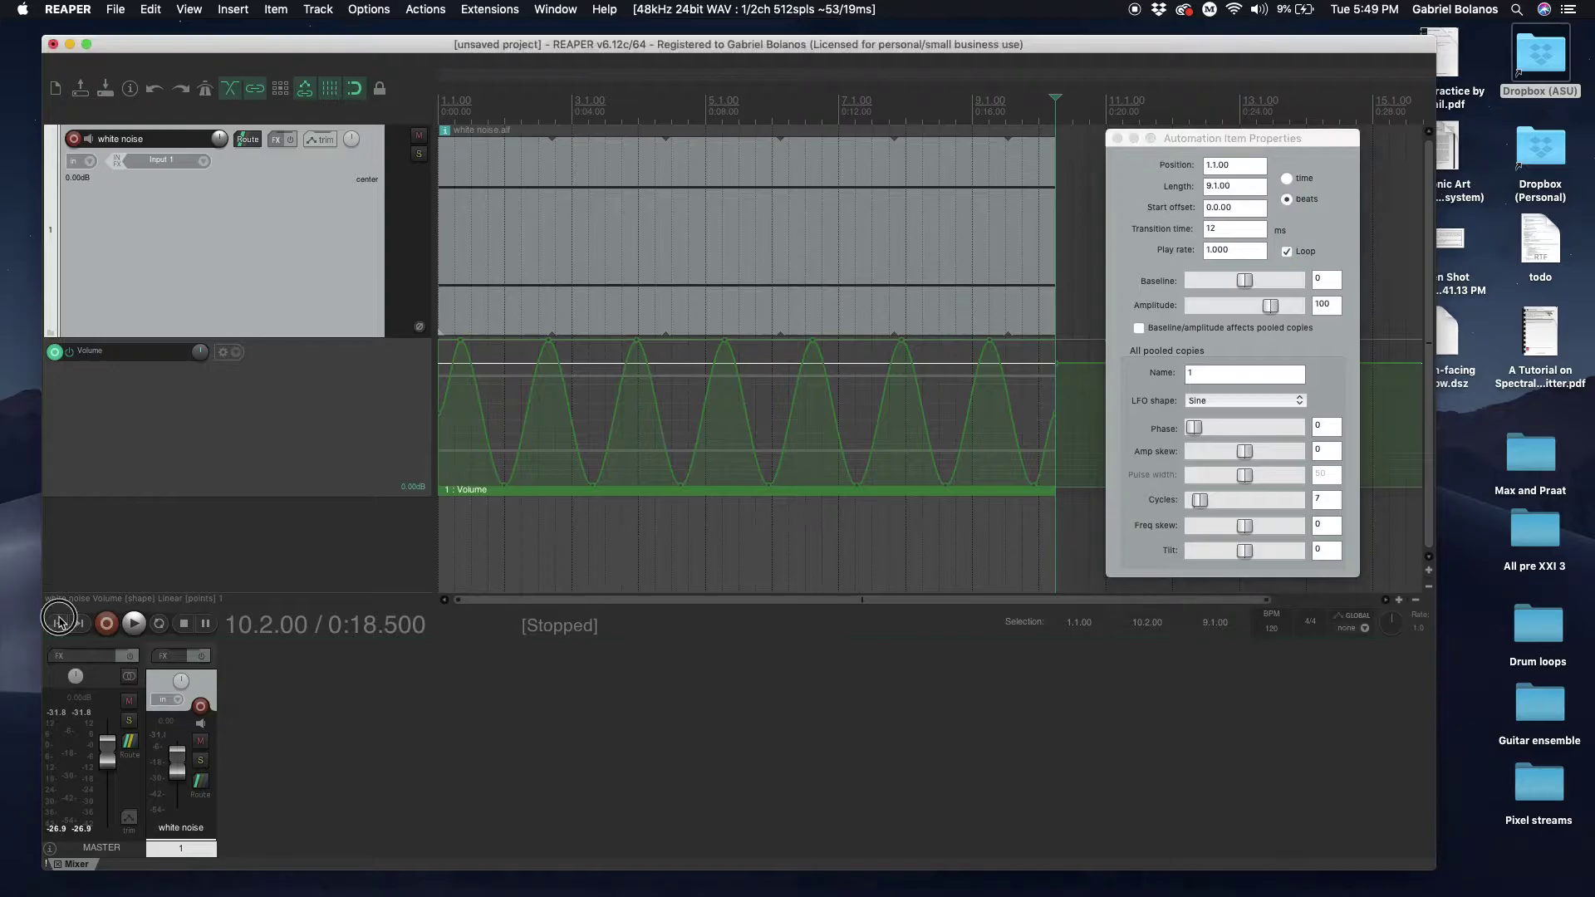
key("space")
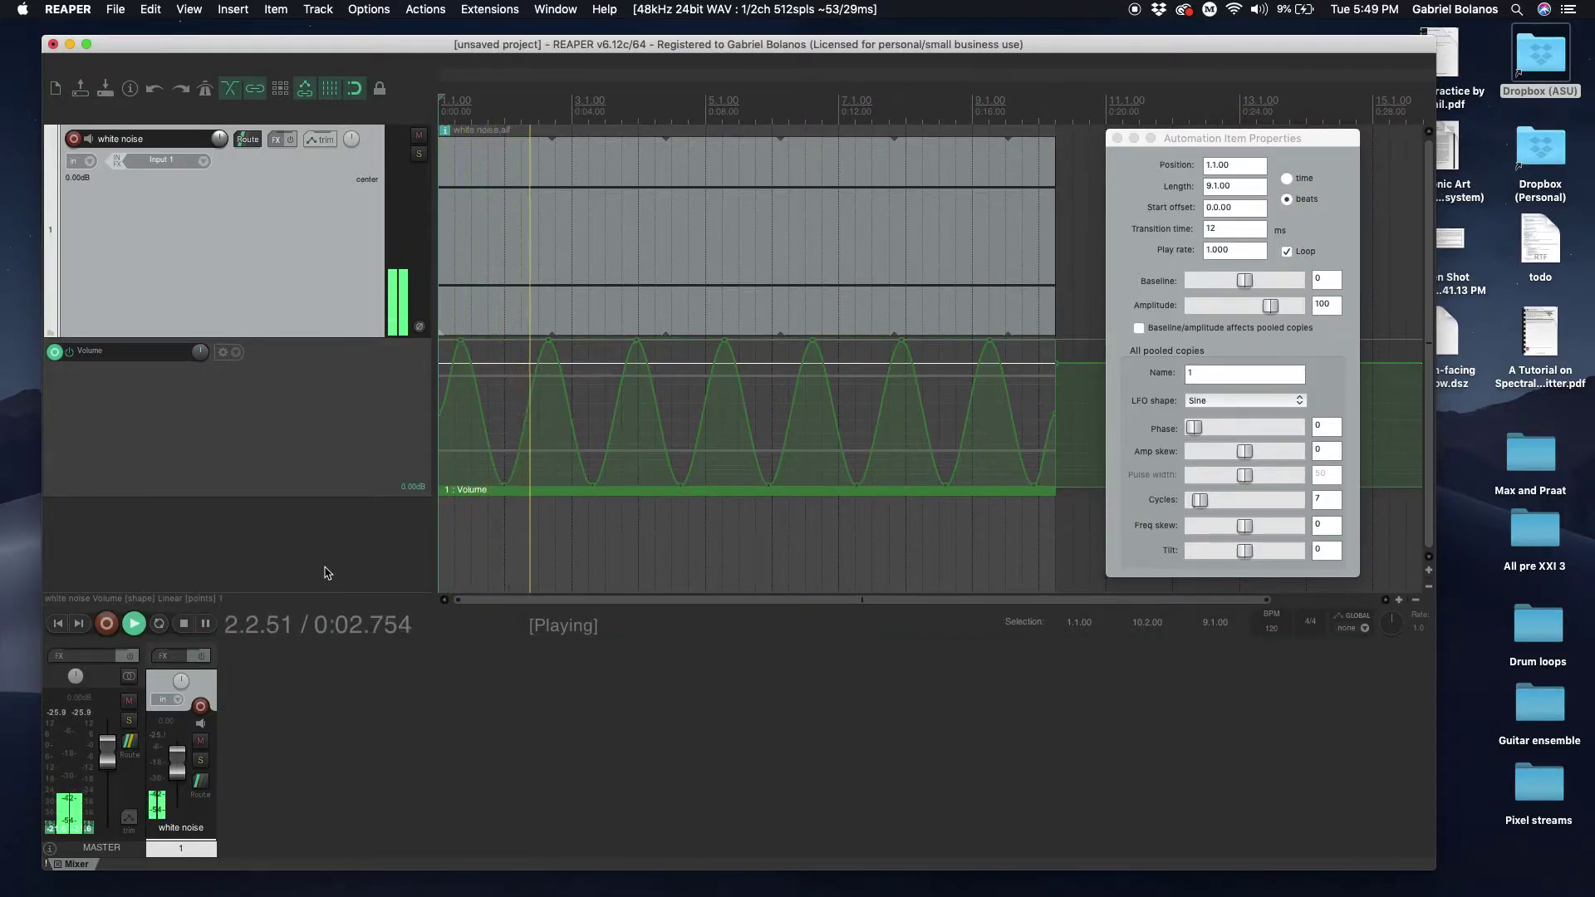
key("space")
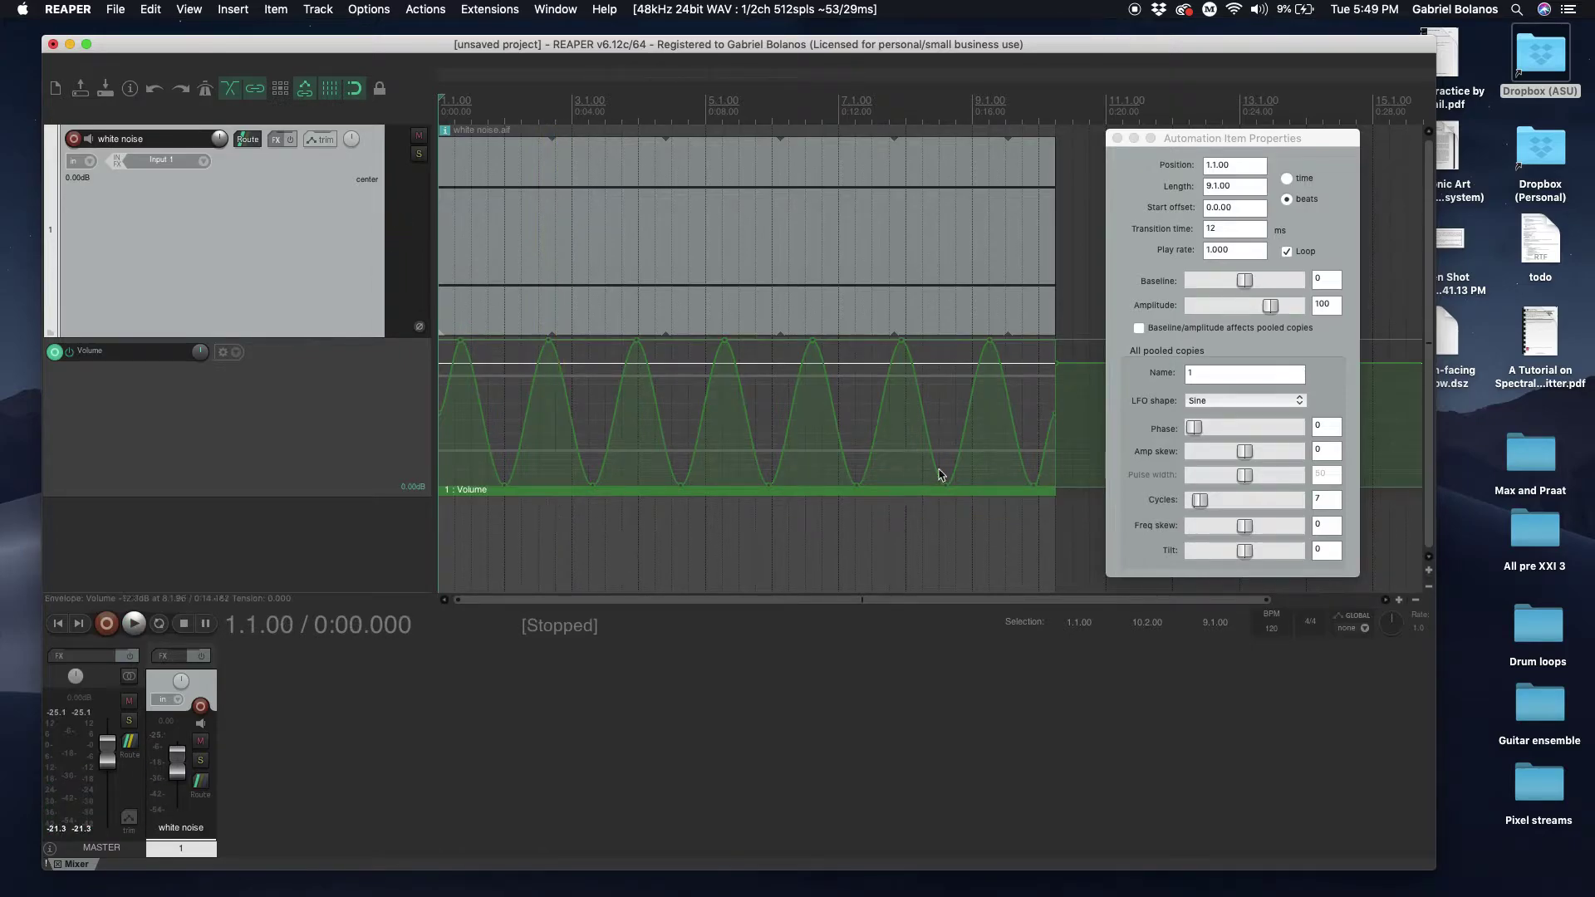
left_click_drag(1202, 506, 1232, 506)
key("space")
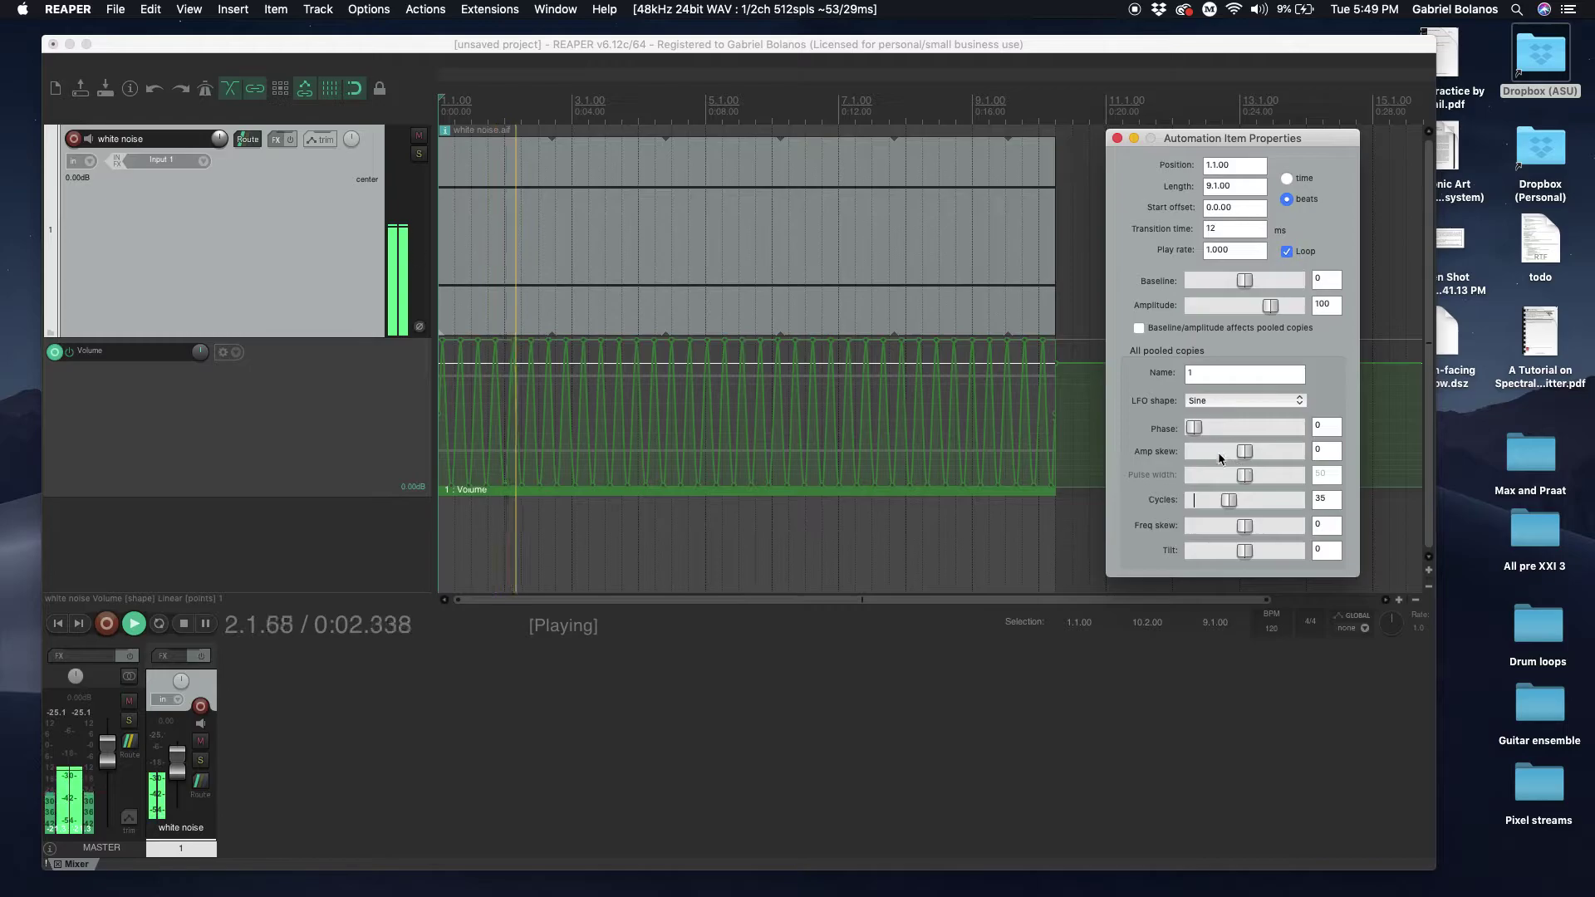
left_click_drag(1232, 505, 1213, 507)
- Compare Triangle, Saw and Square LFO shapes, ending on Saw
left_click(1279, 401)
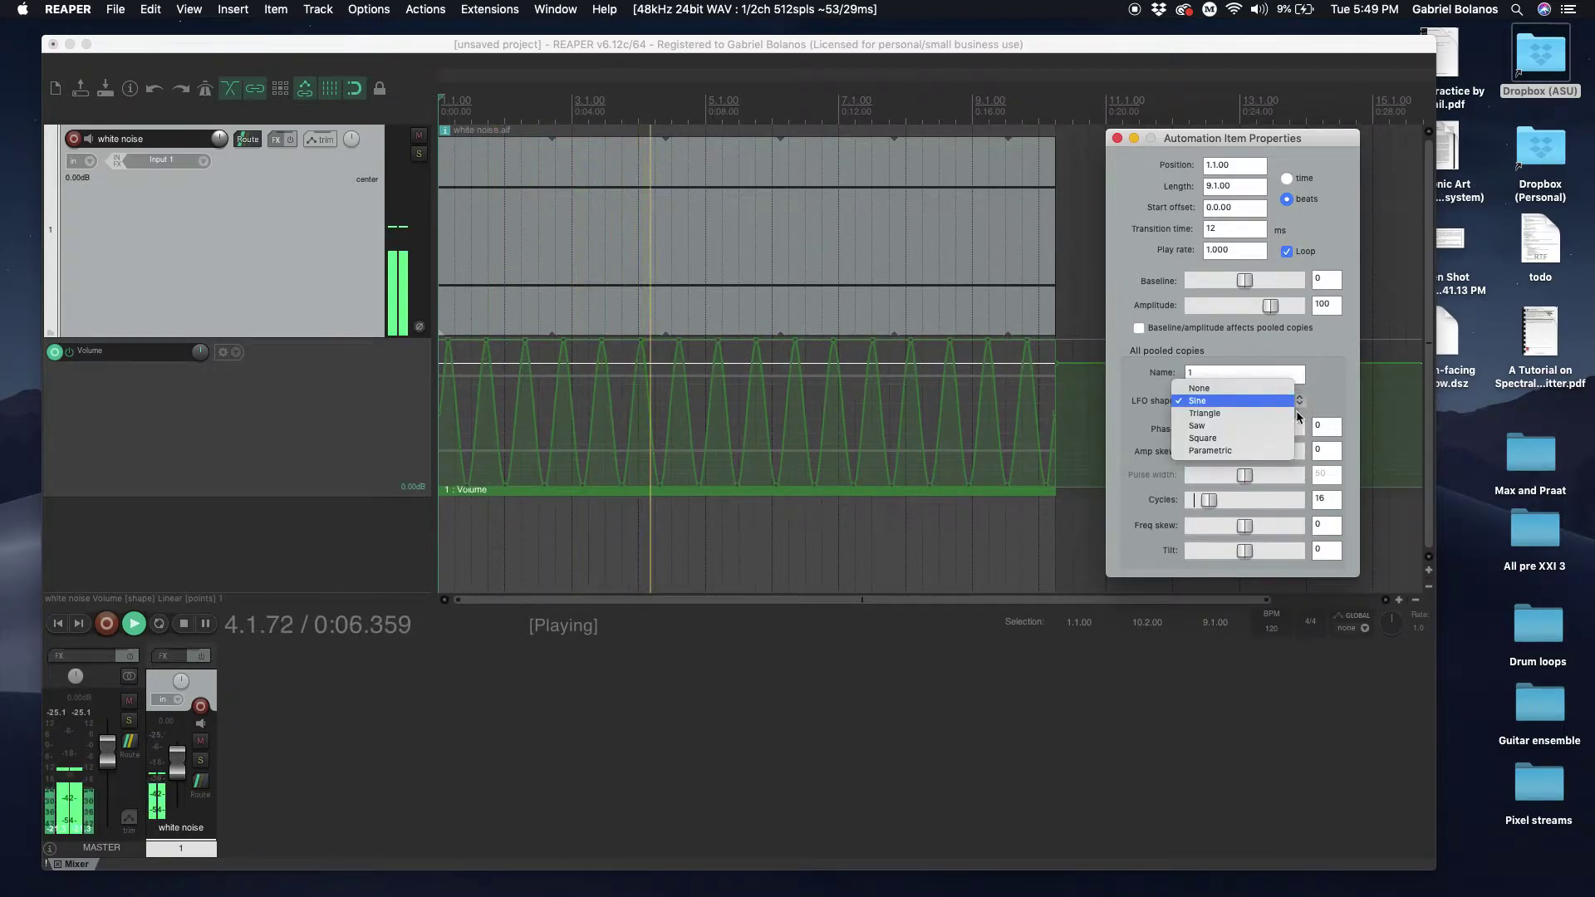
left_click(1288, 418)
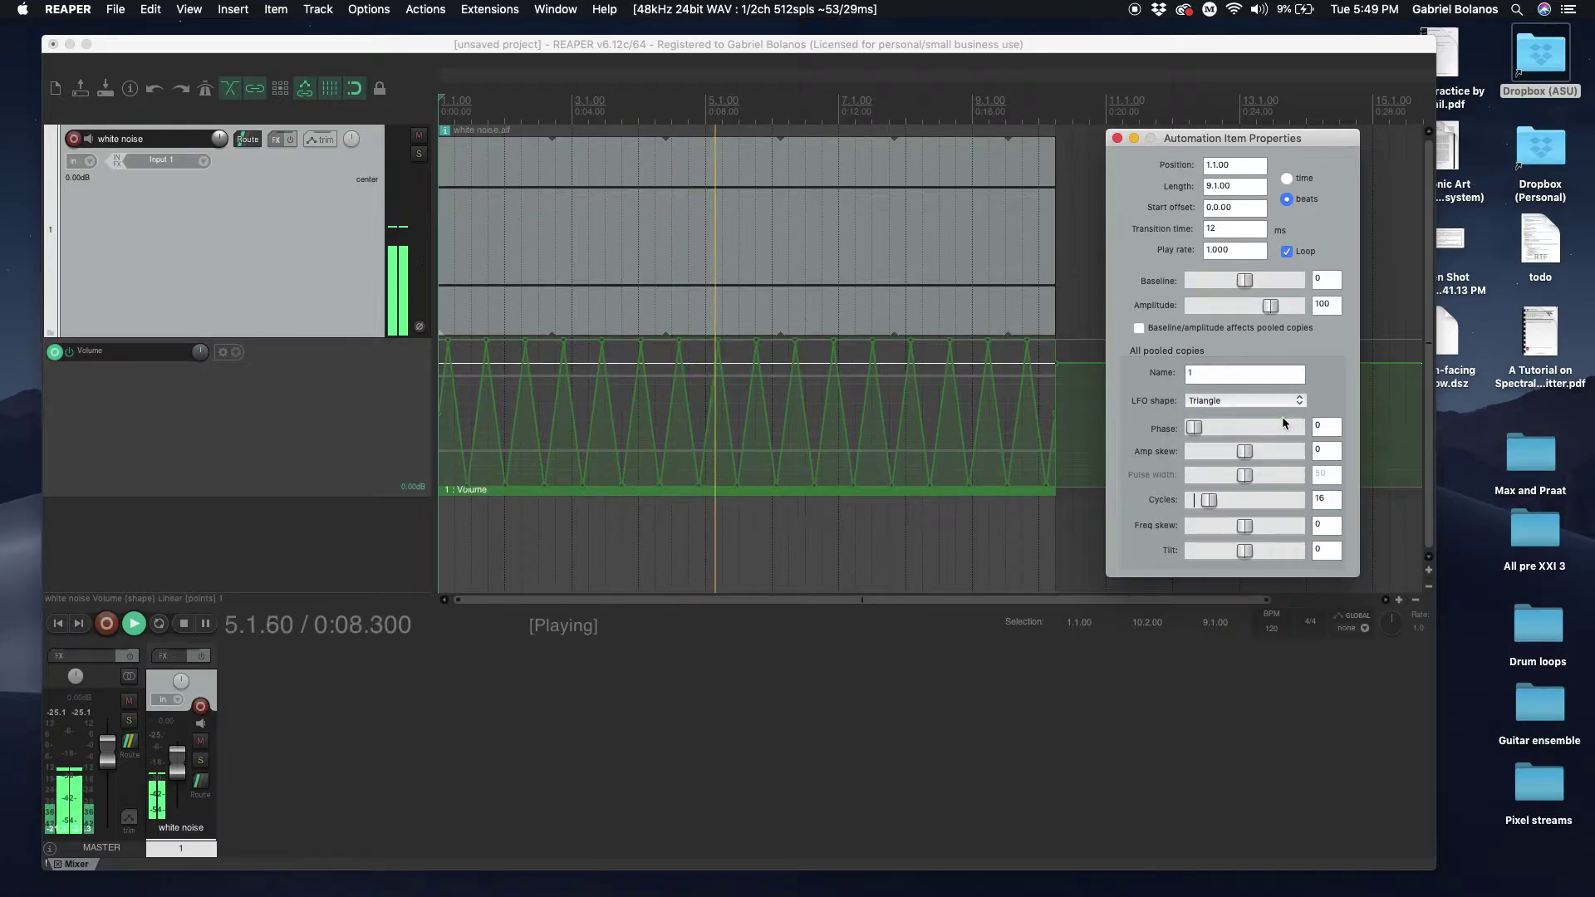
left_click(1288, 402)
left_click(1277, 411)
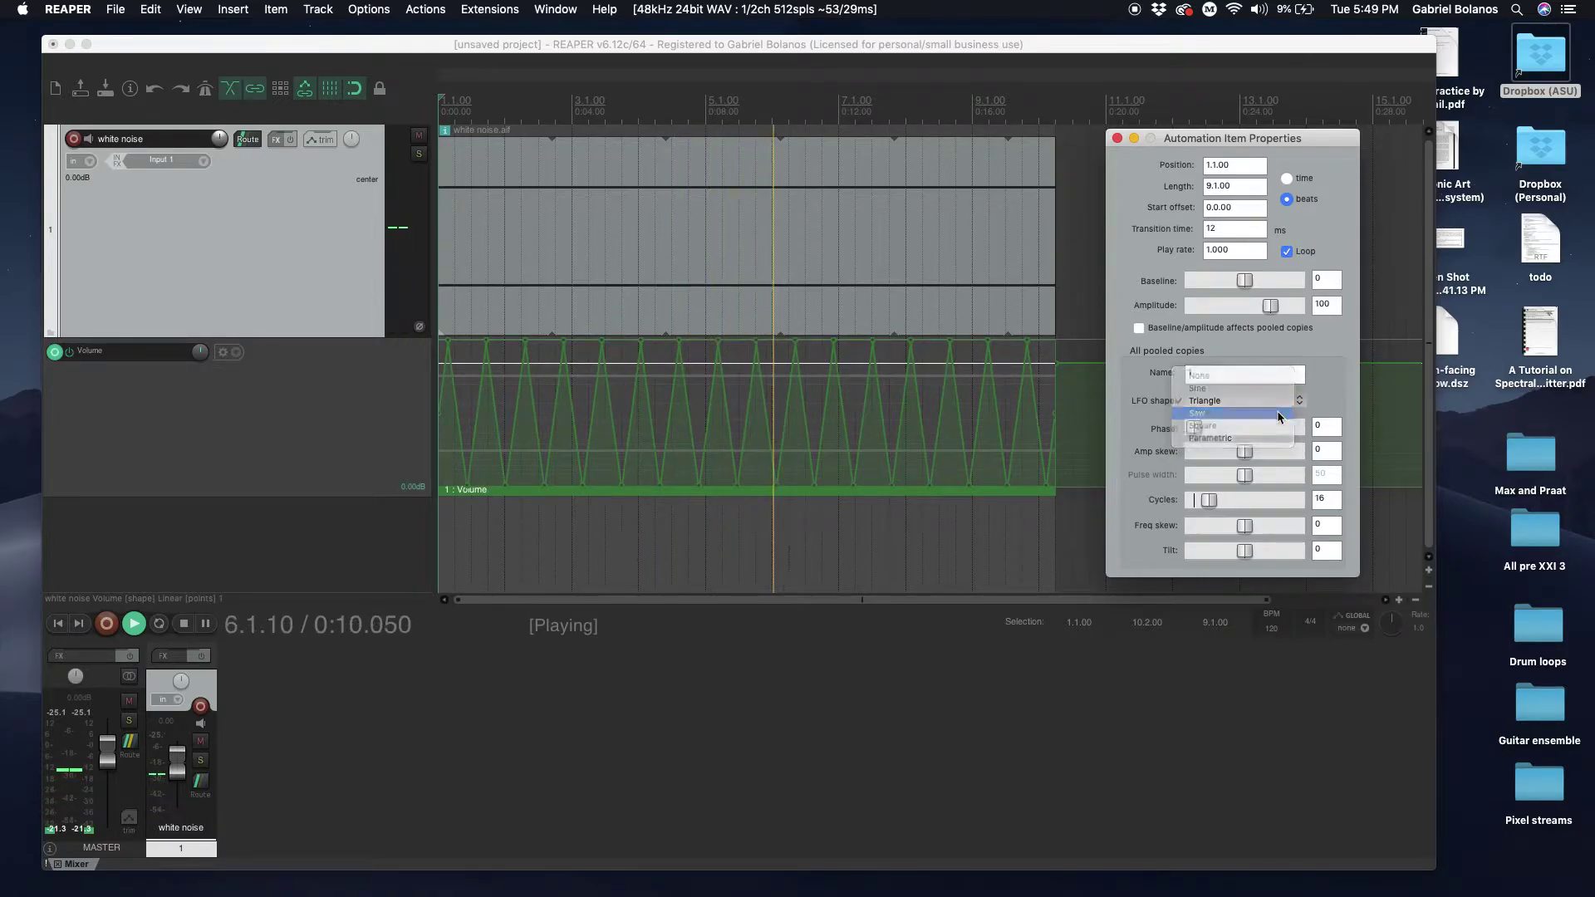
left_click(1277, 405)
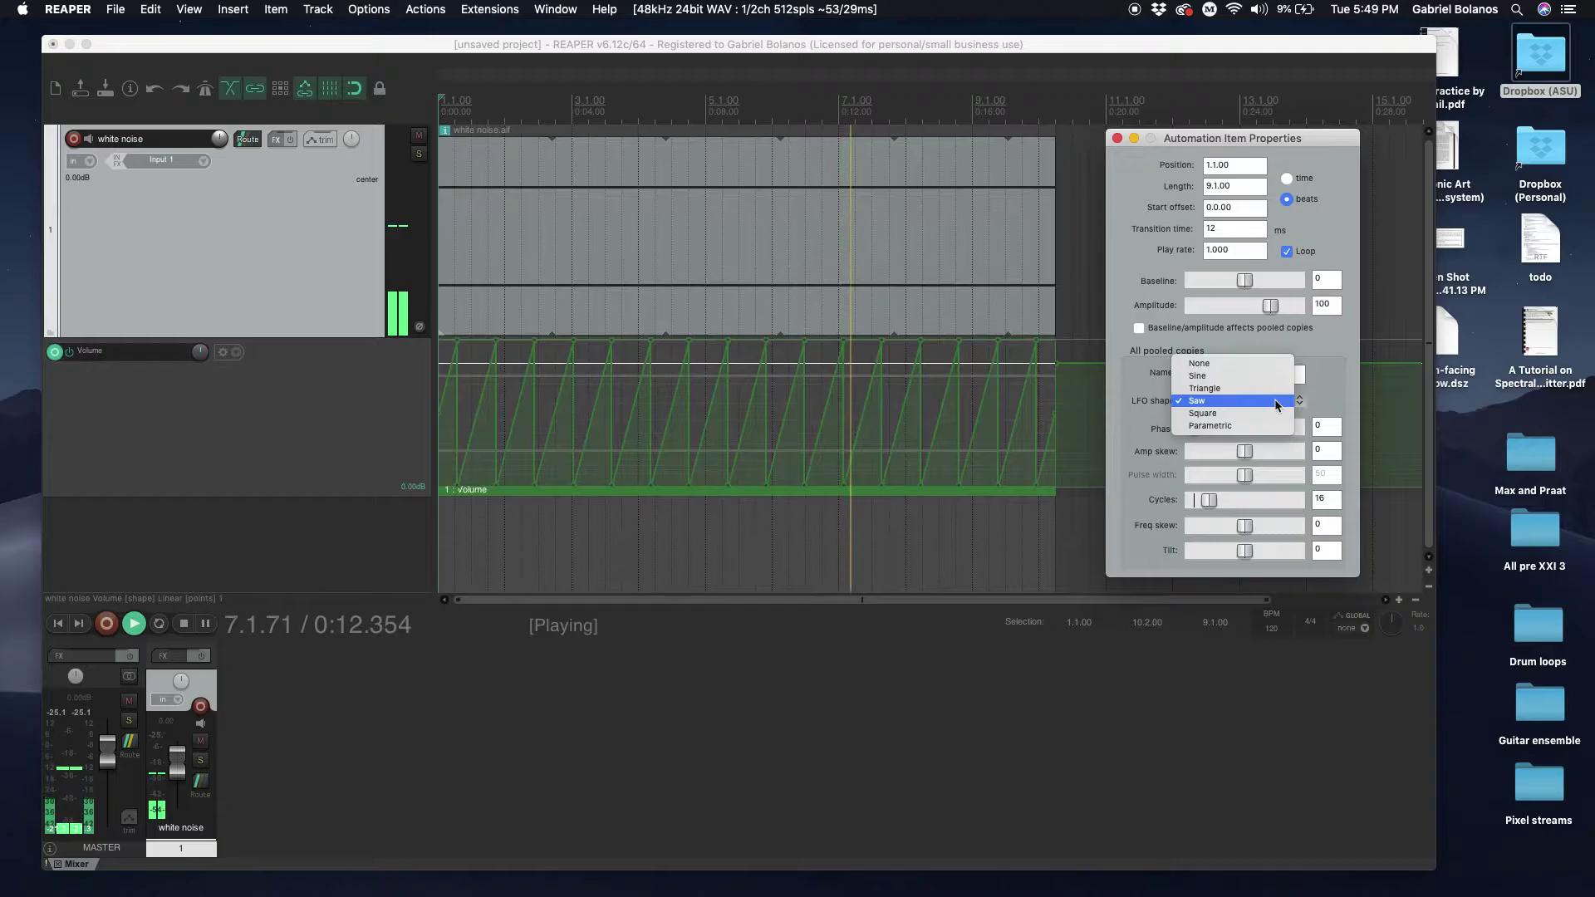
left_click(1270, 415)
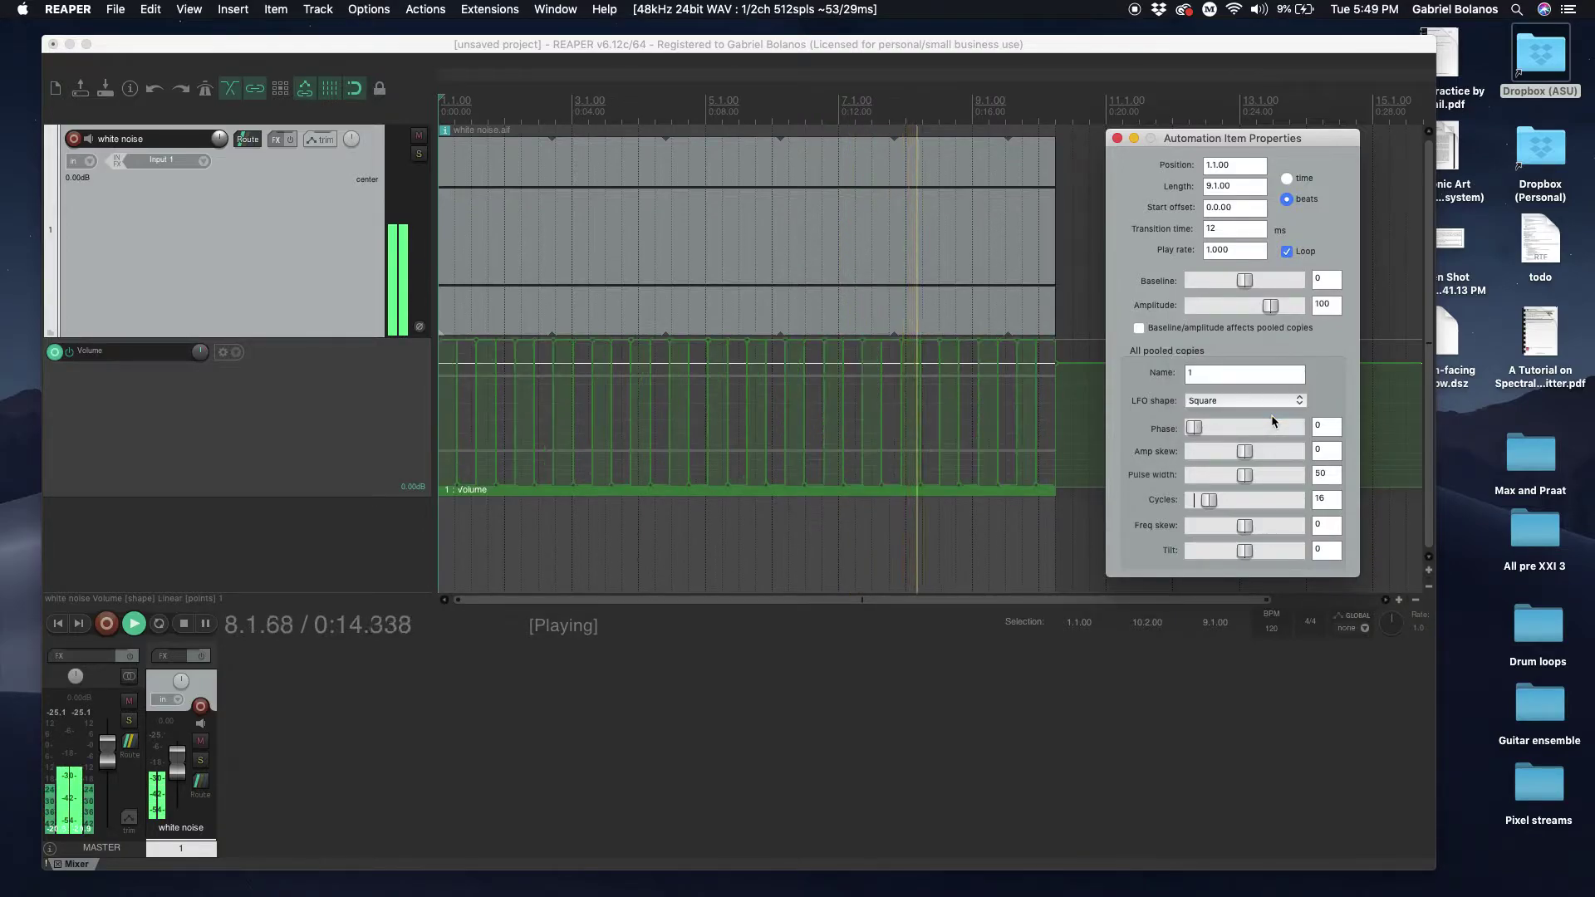
left_click(1271, 415)
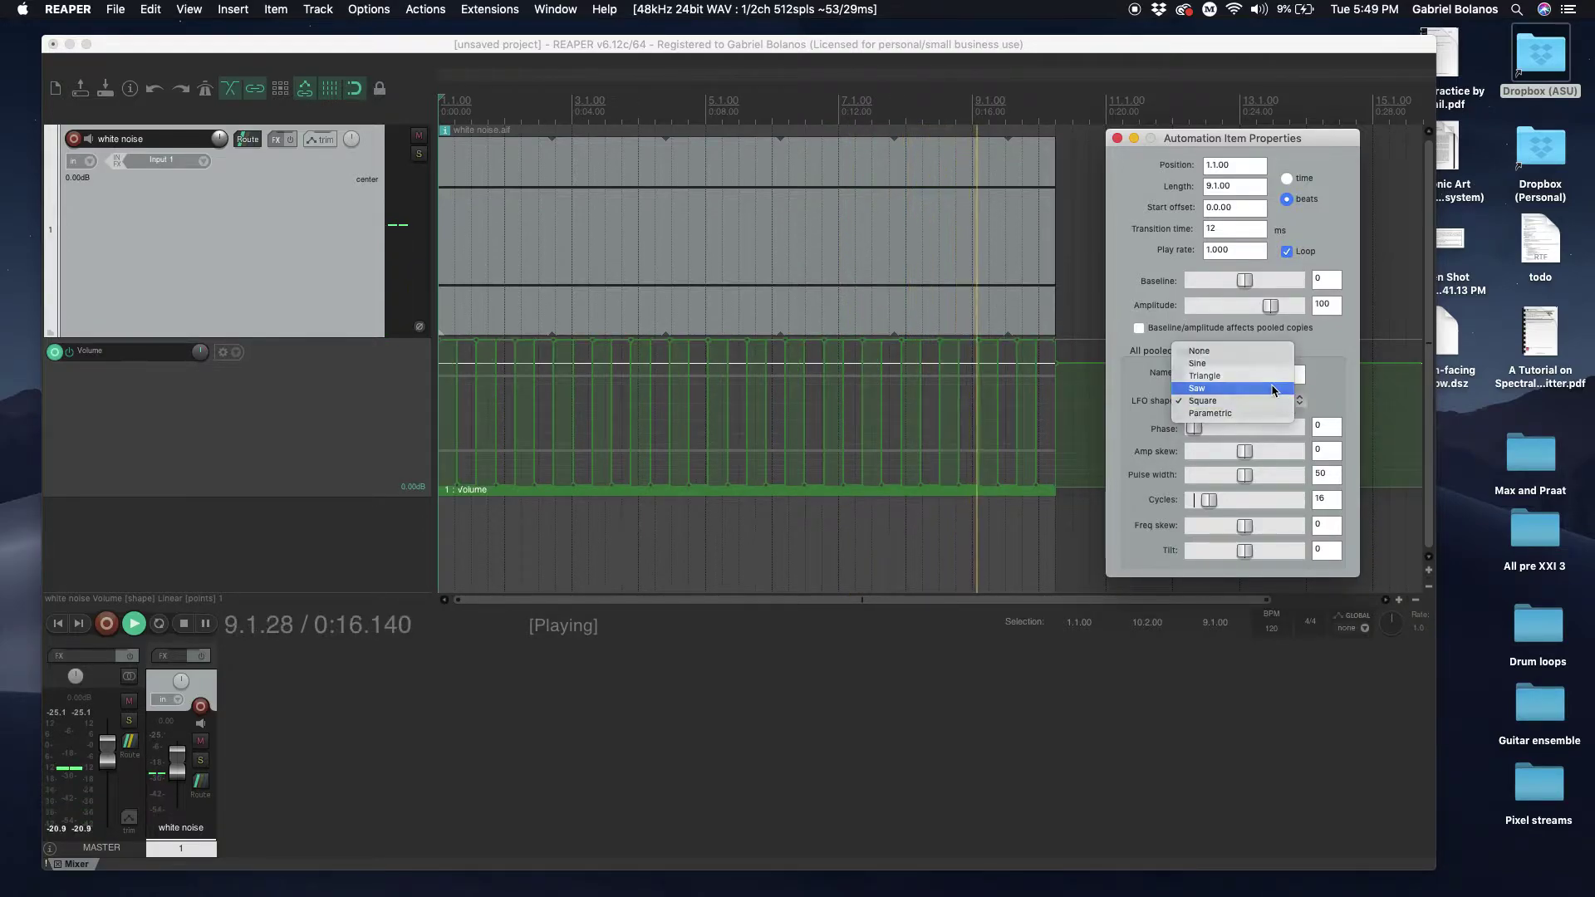
left_click(1273, 389)
- Play the project while pushing the saw's Amp skew toward its minimum
key("space")
key("space")
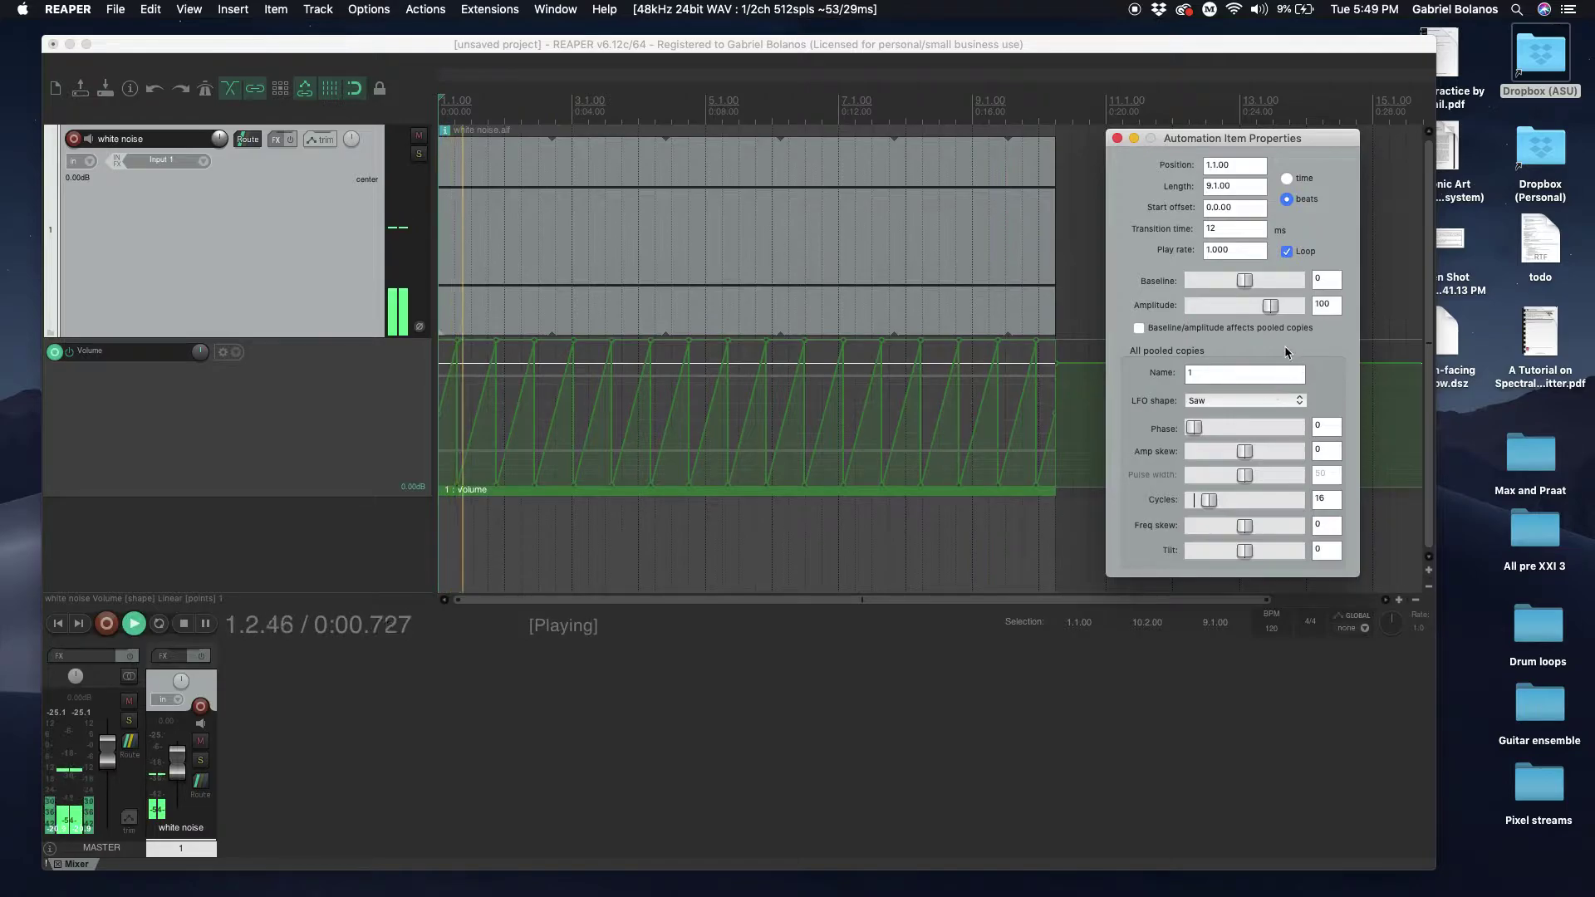
left_click(1245, 451)
left_click_drag(1252, 452, 1203, 455)
- Reset Amp skew to 0 and set baseline -6 with amplitude 34, then play
double_click(1202, 453)
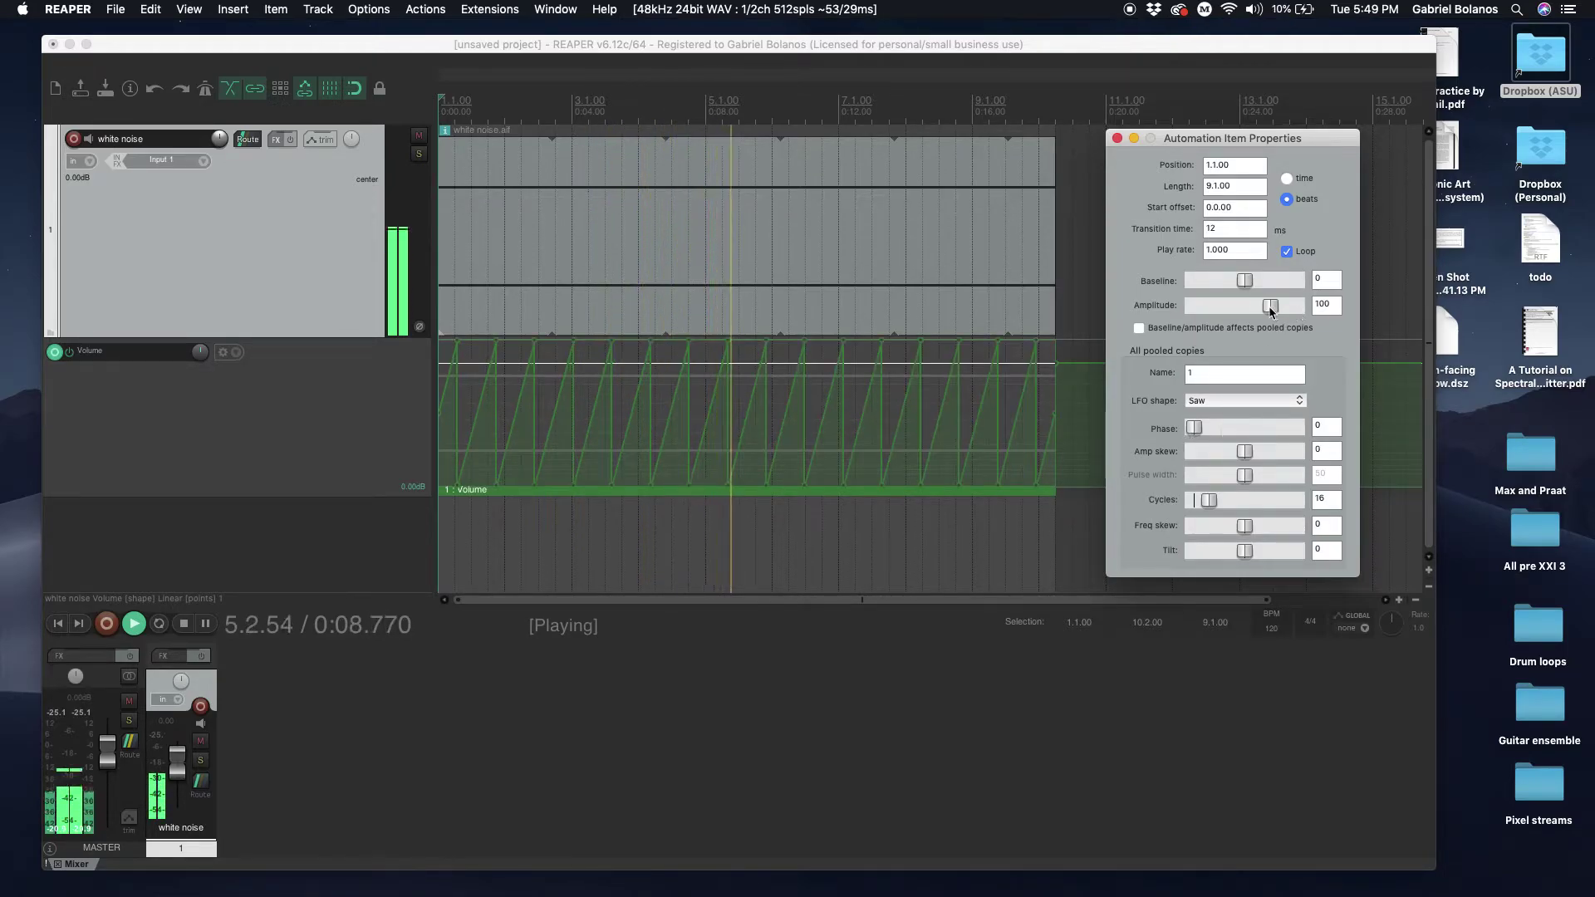
left_click_drag(1263, 307, 1240, 280)
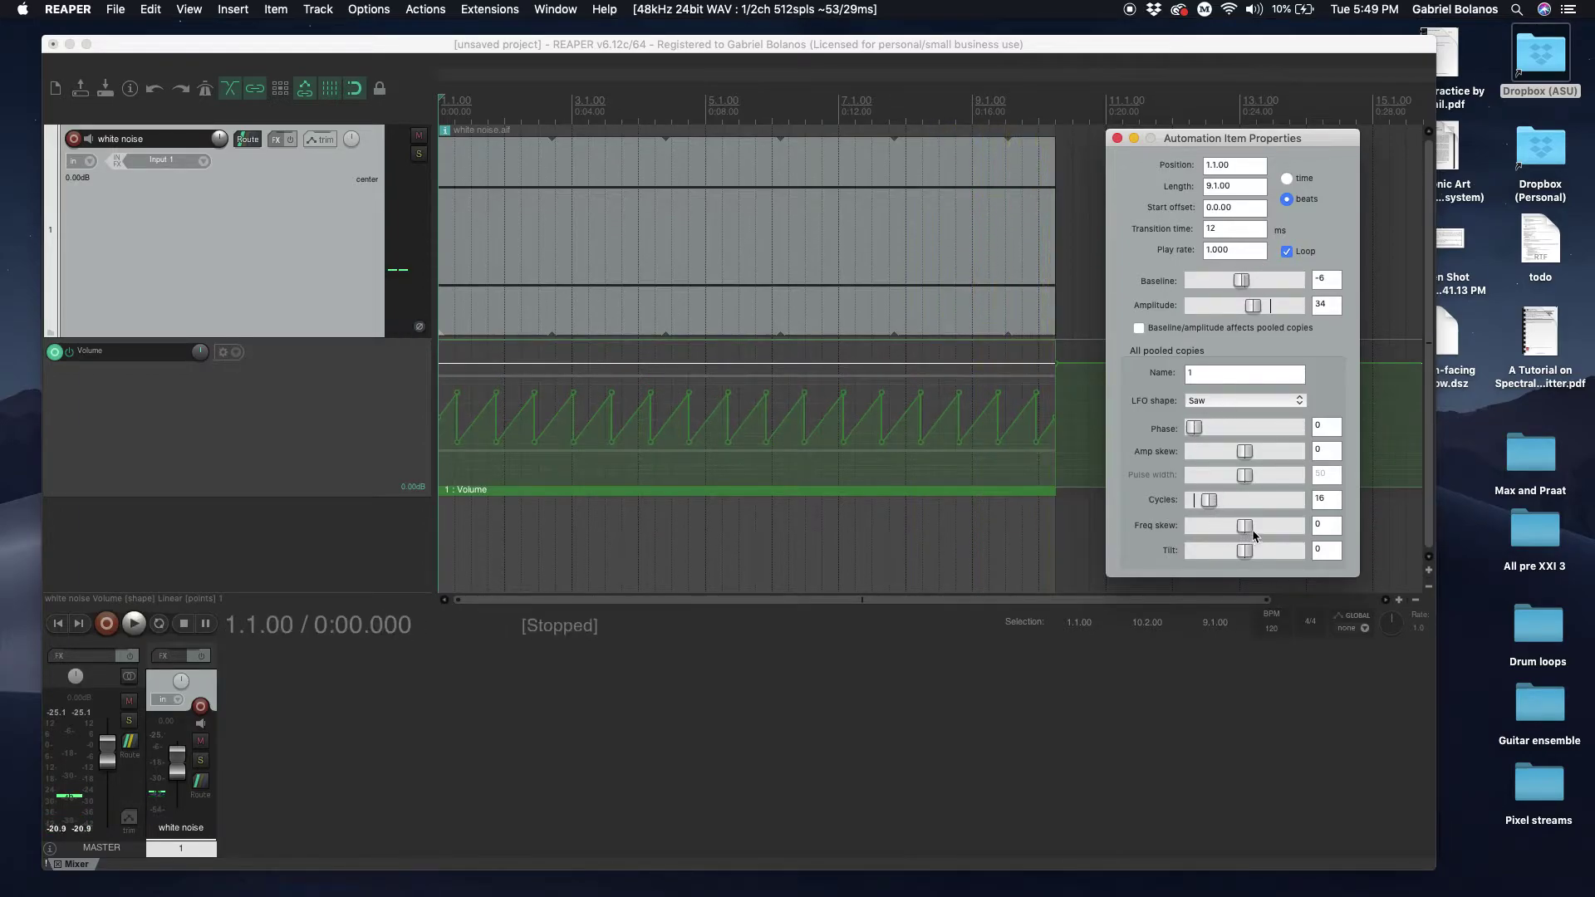
key("space")
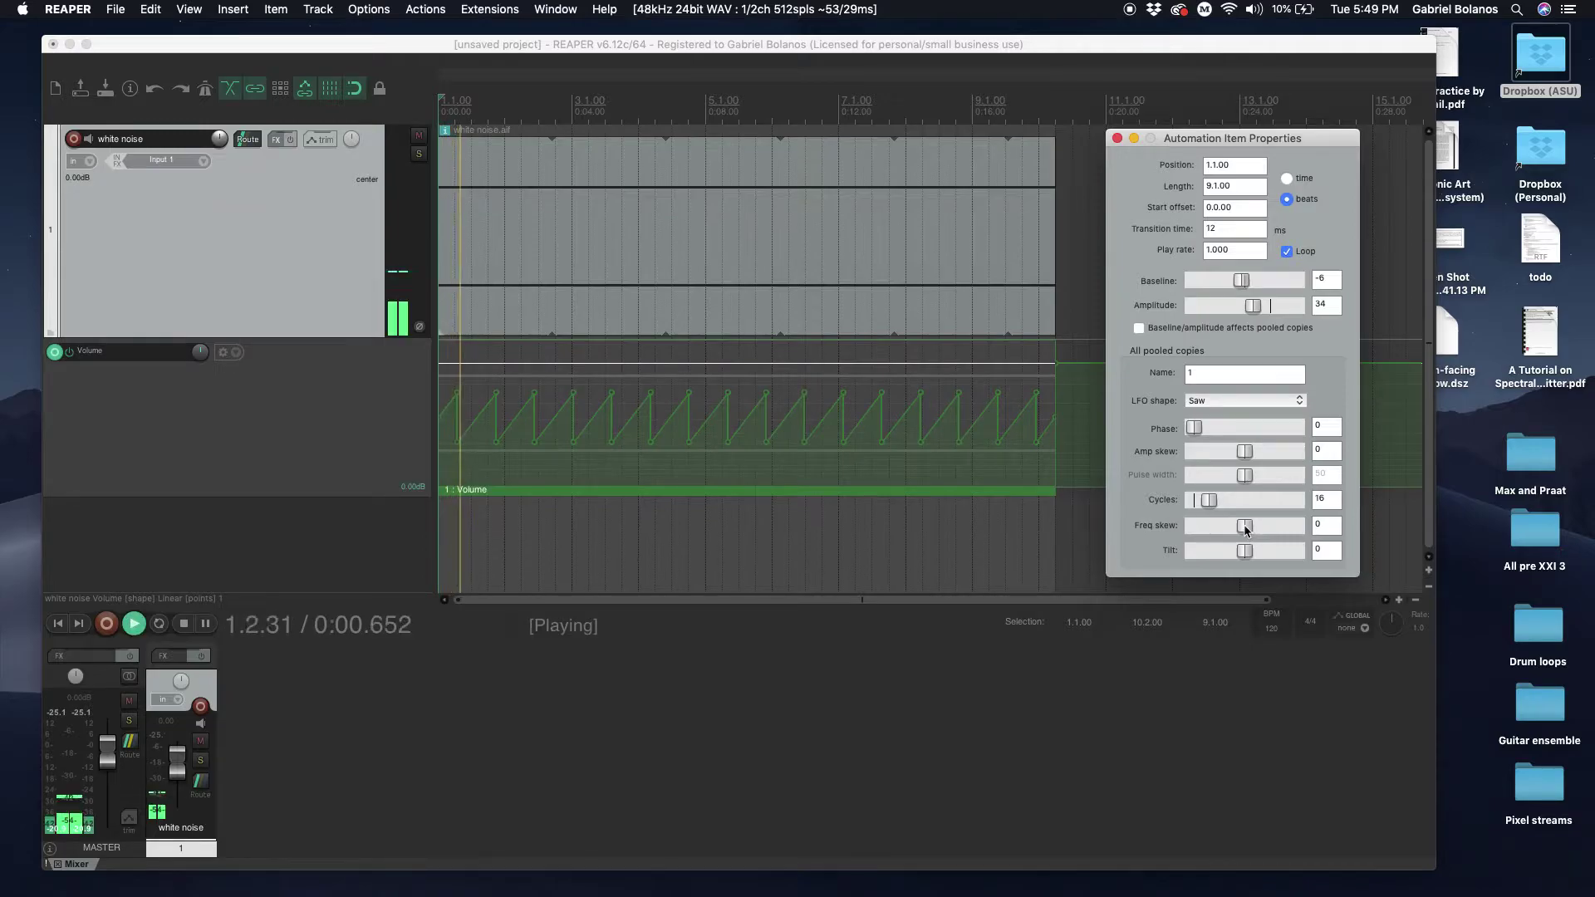
- Set the saw LFO's Freq skew to 66, Tilt to -33 and Phase to 8
left_click_drag(1245, 527, 1279, 527)
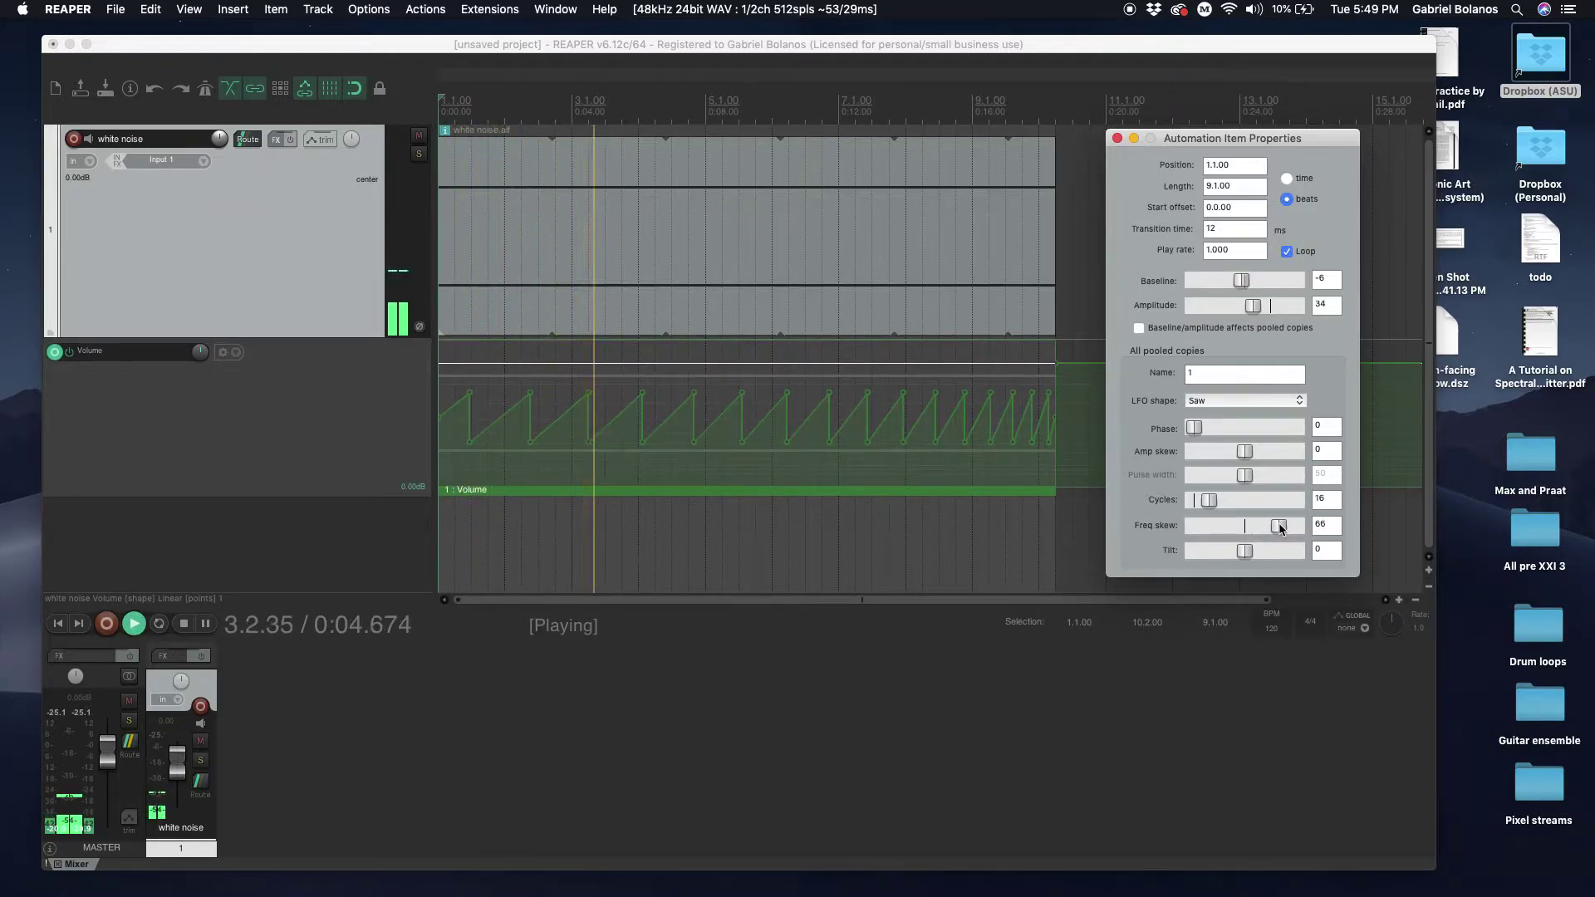
key("space")
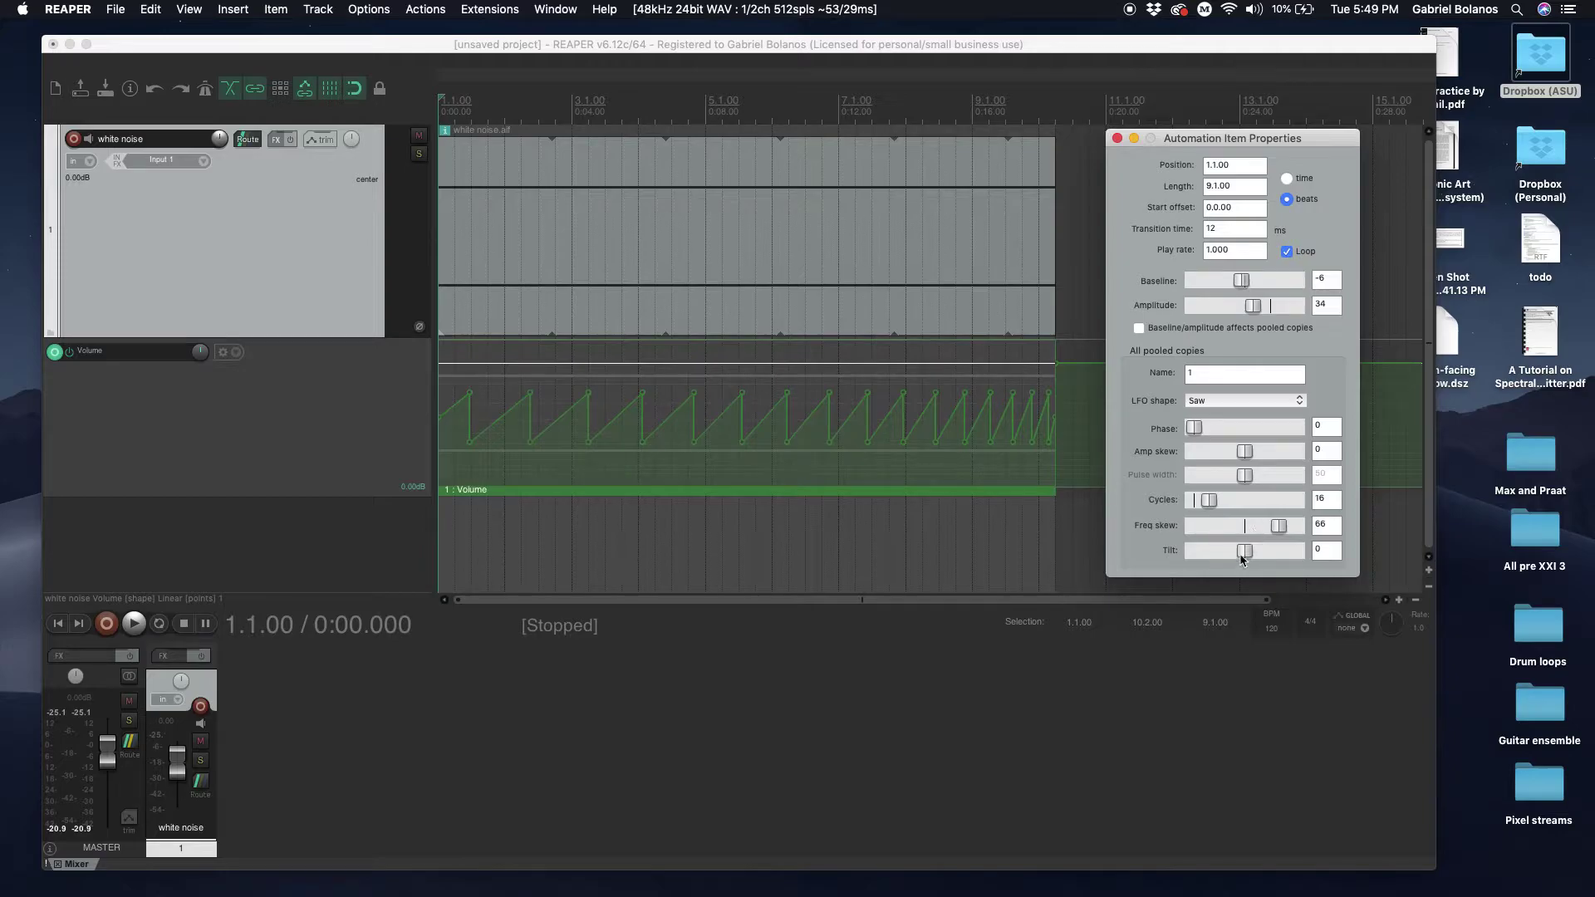
mouse_move(1244, 554)
left_mouse_down()
mouse_move(1204, 546)
mouse_move(1243, 551)
mouse_move(1230, 561)
left_mouse_up()
left_click_drag(1196, 434, 1238, 467)
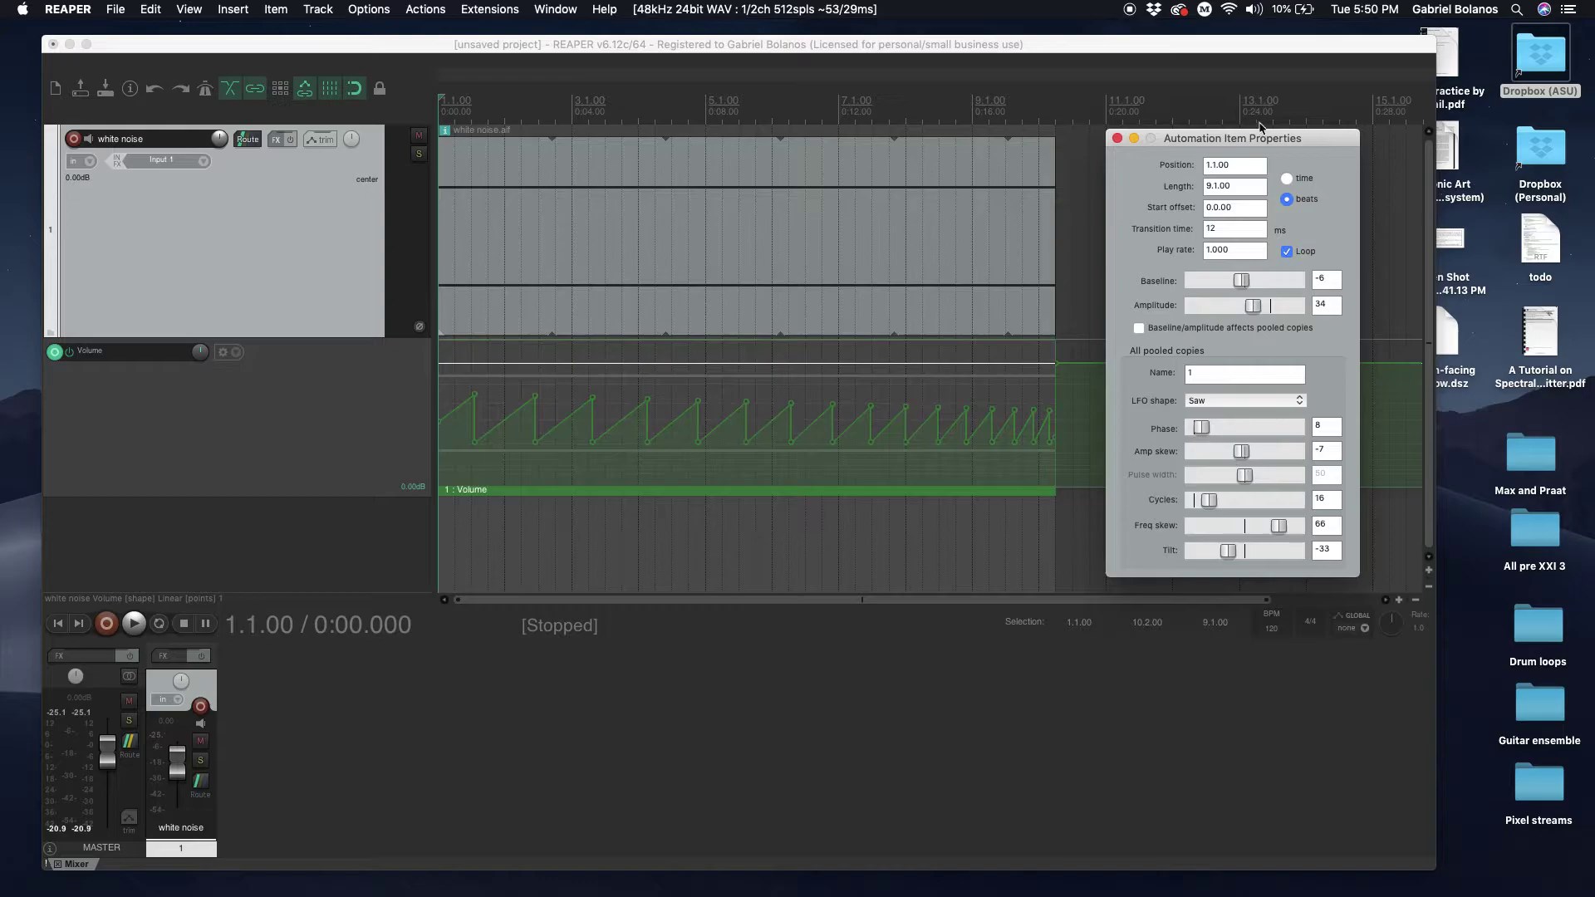
- Close the Automation Item Properties dialog
left_click(1117, 138)
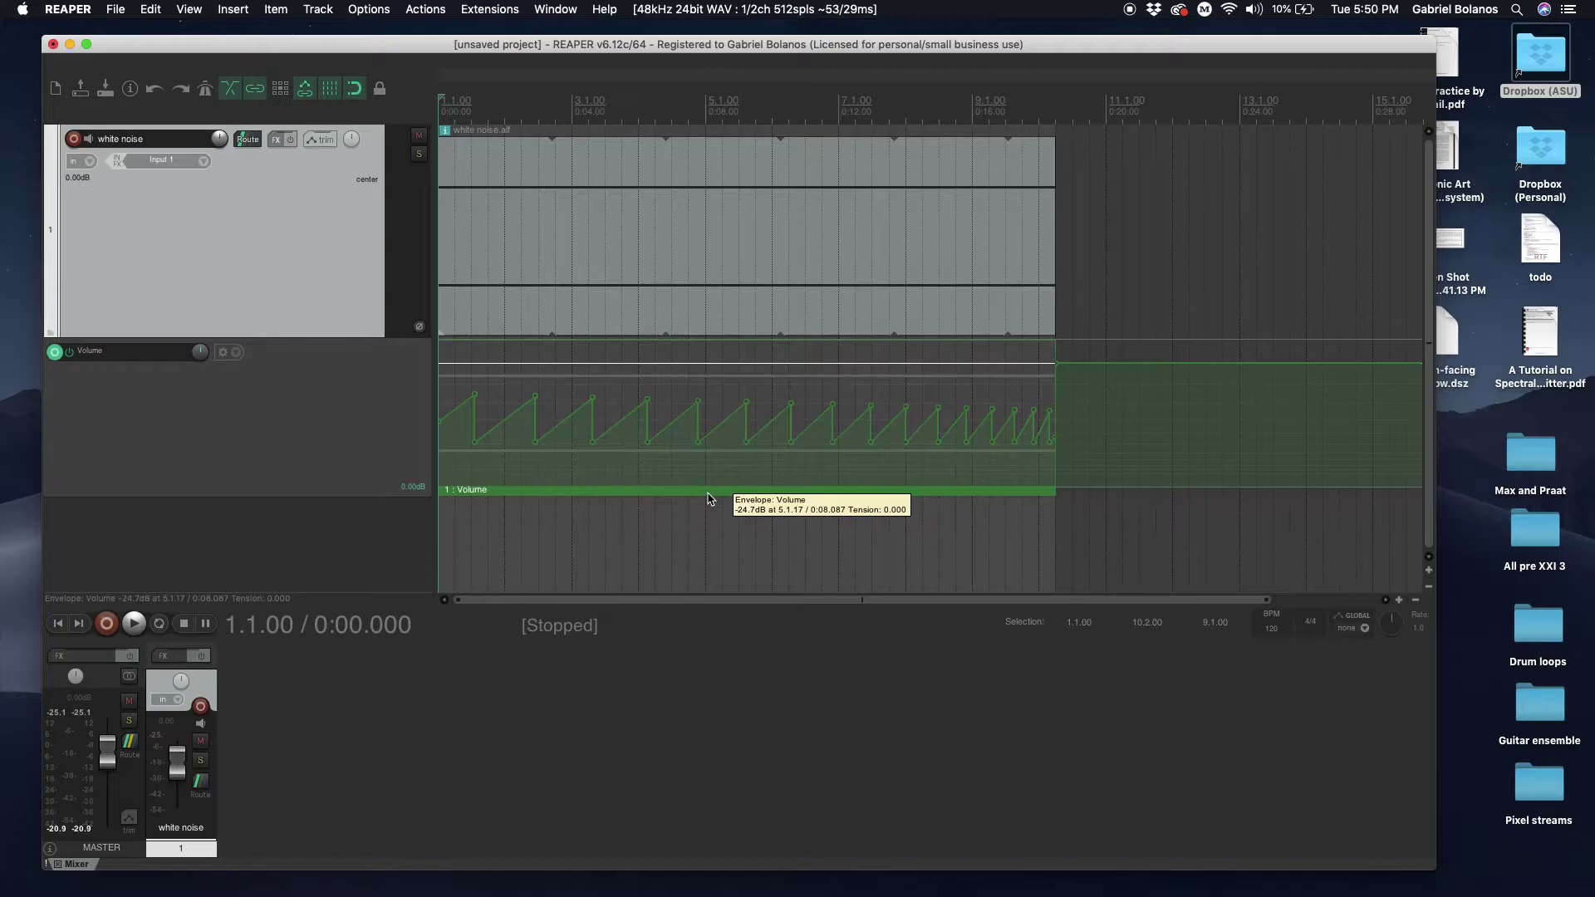
- Add ReaEQ to the white noise track from the FX browser filtered by 'eq'
left_click(276, 140)
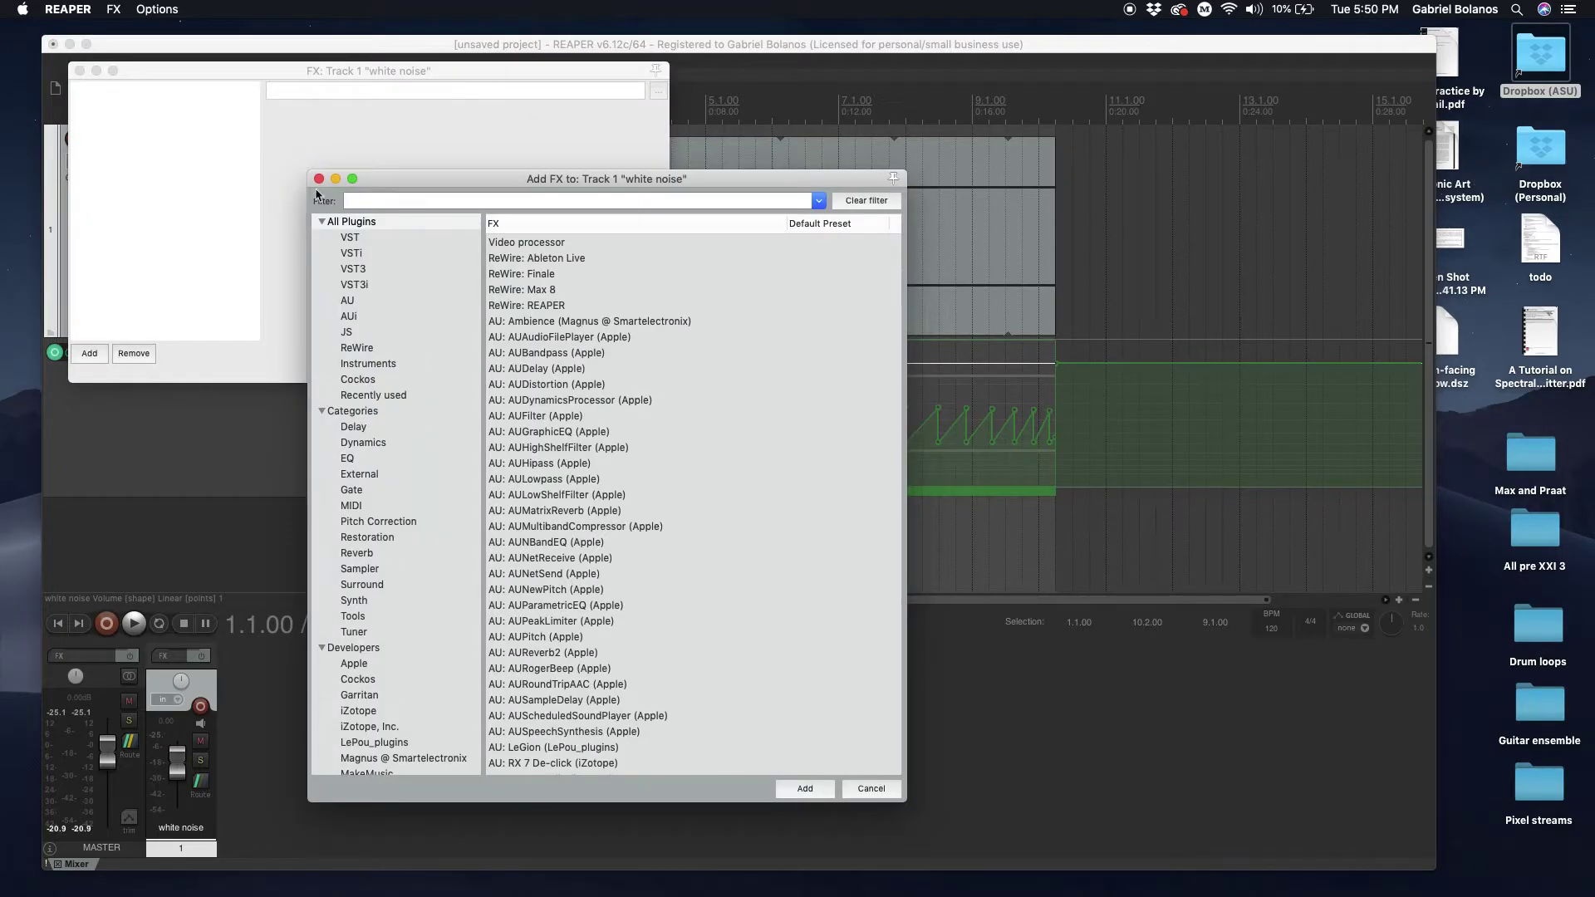
type("eq")
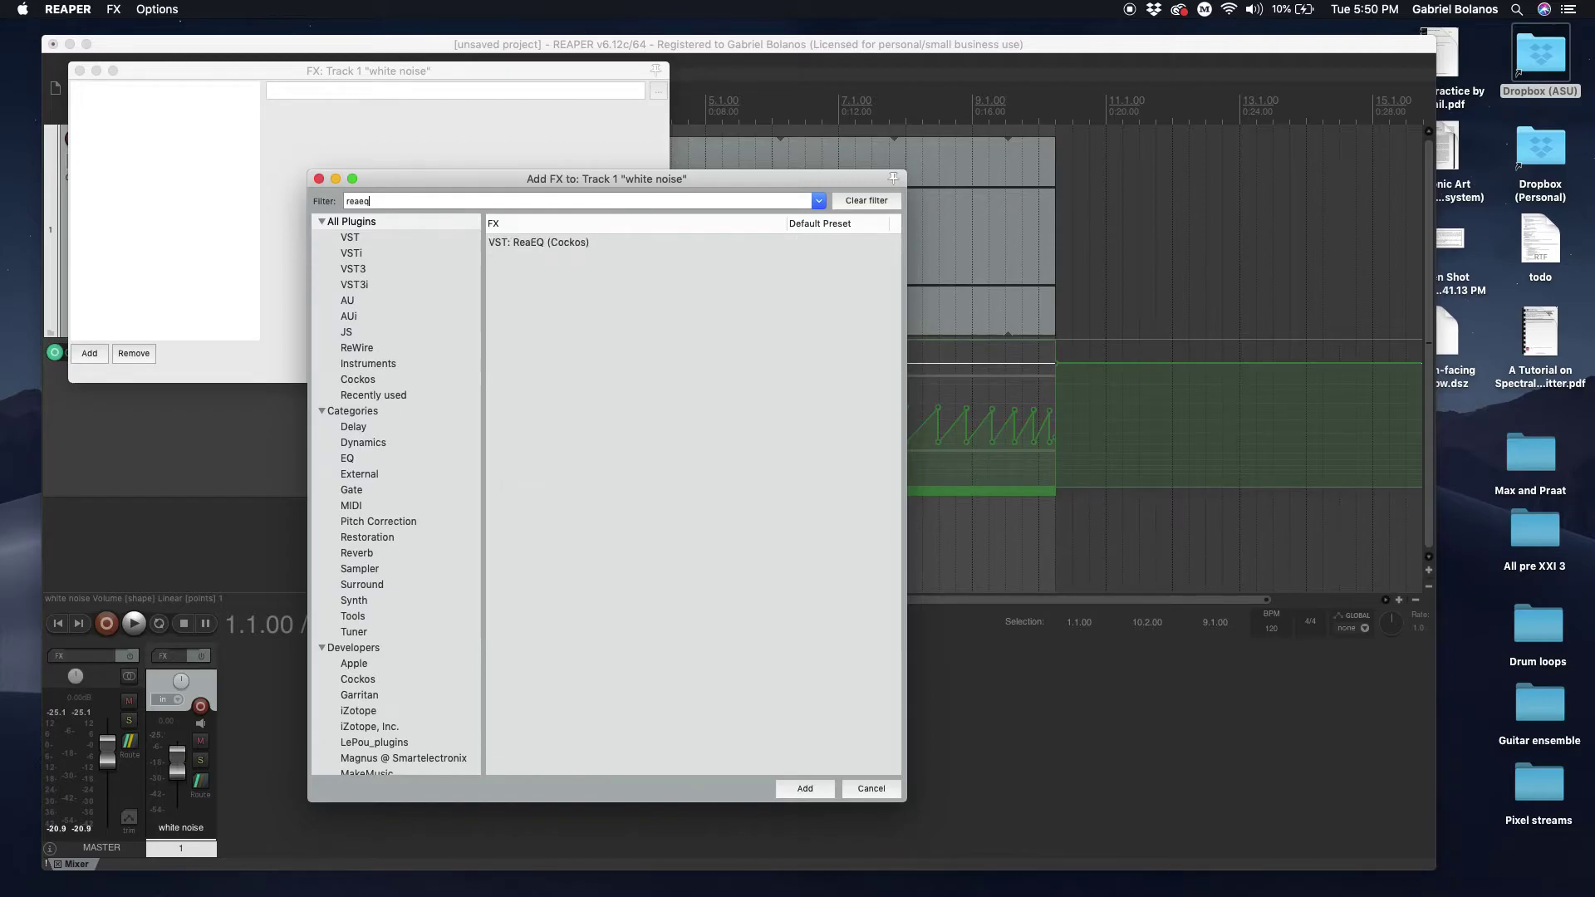
double_click(541, 243)
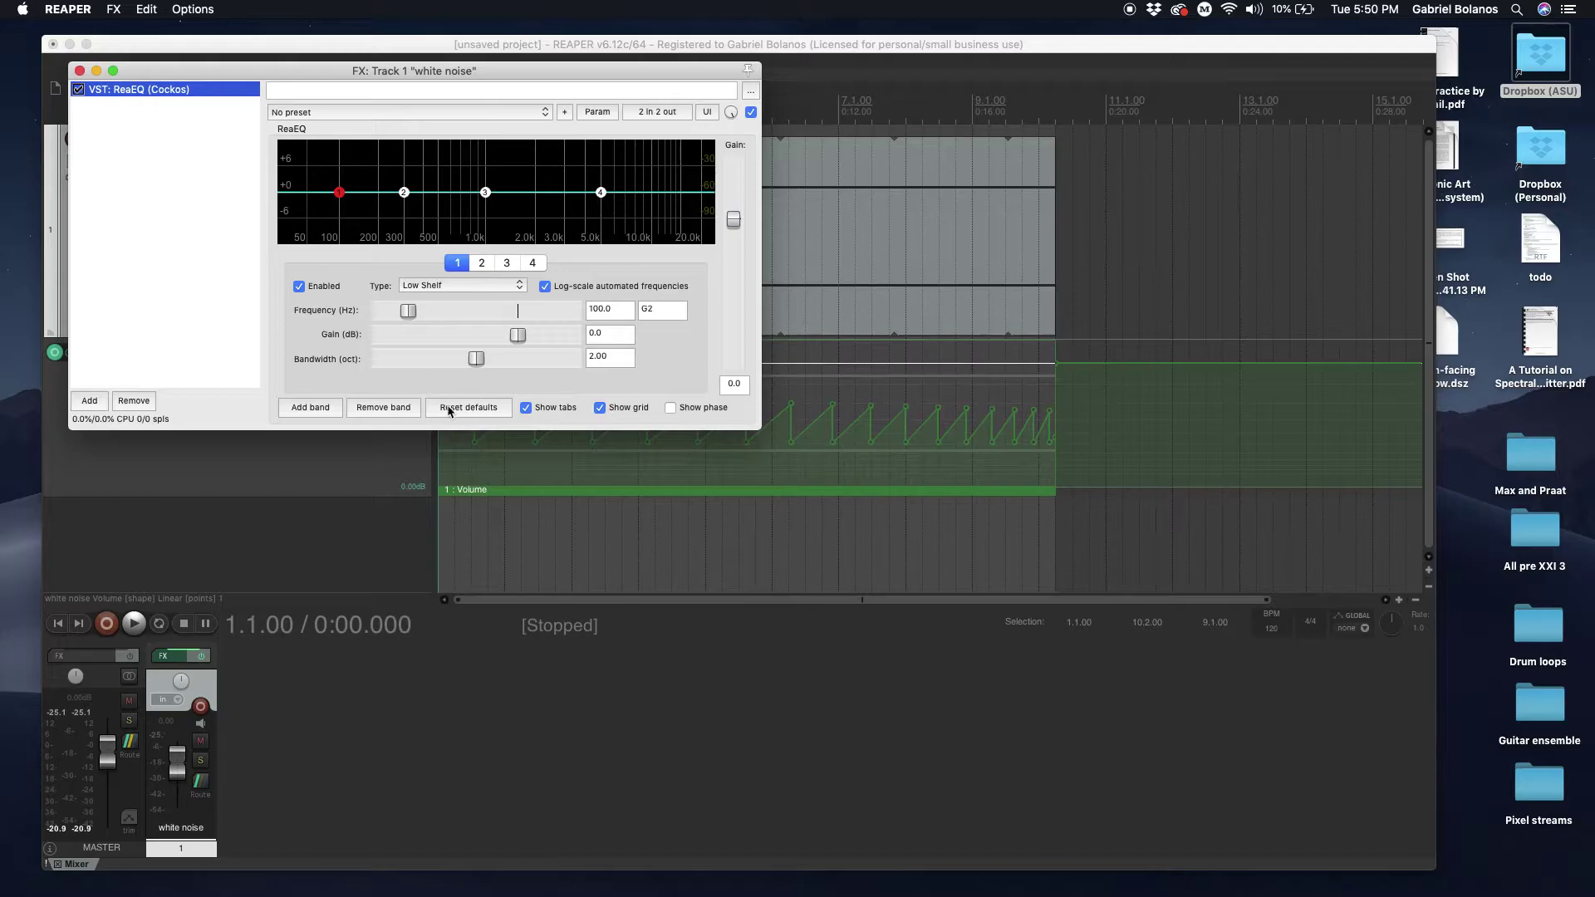
- Remove three ReaEQ bands, make the remaining one Band Pass, and drag it down to about 503 Hz
left_click(400, 406)
left_click(400, 406)
left_click(400, 406)
left_click(523, 285)
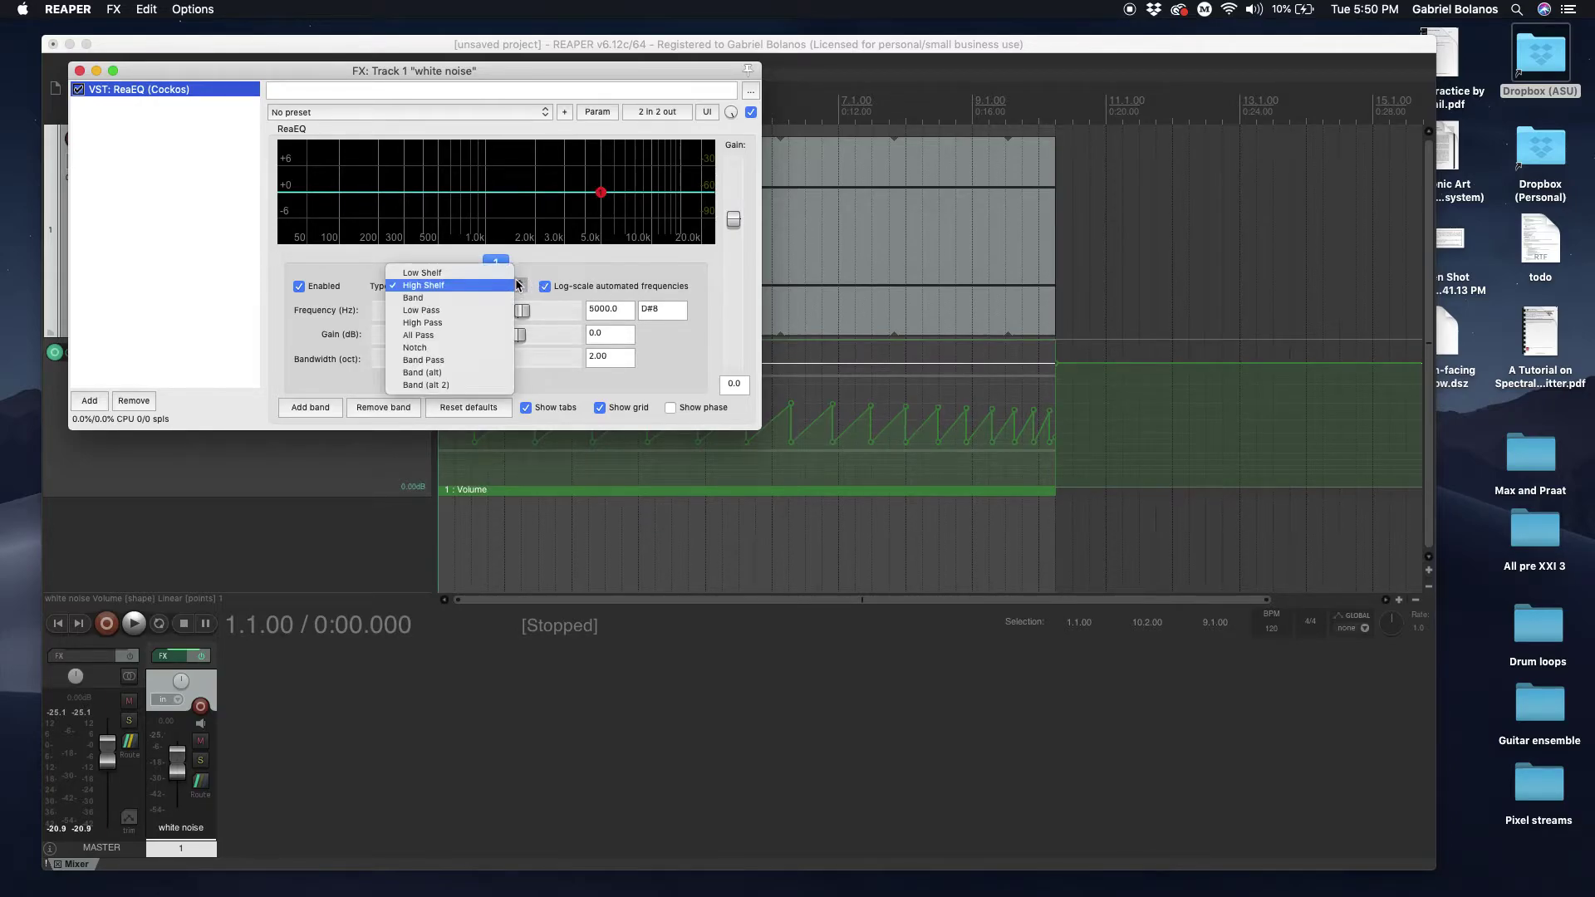
left_click(462, 362)
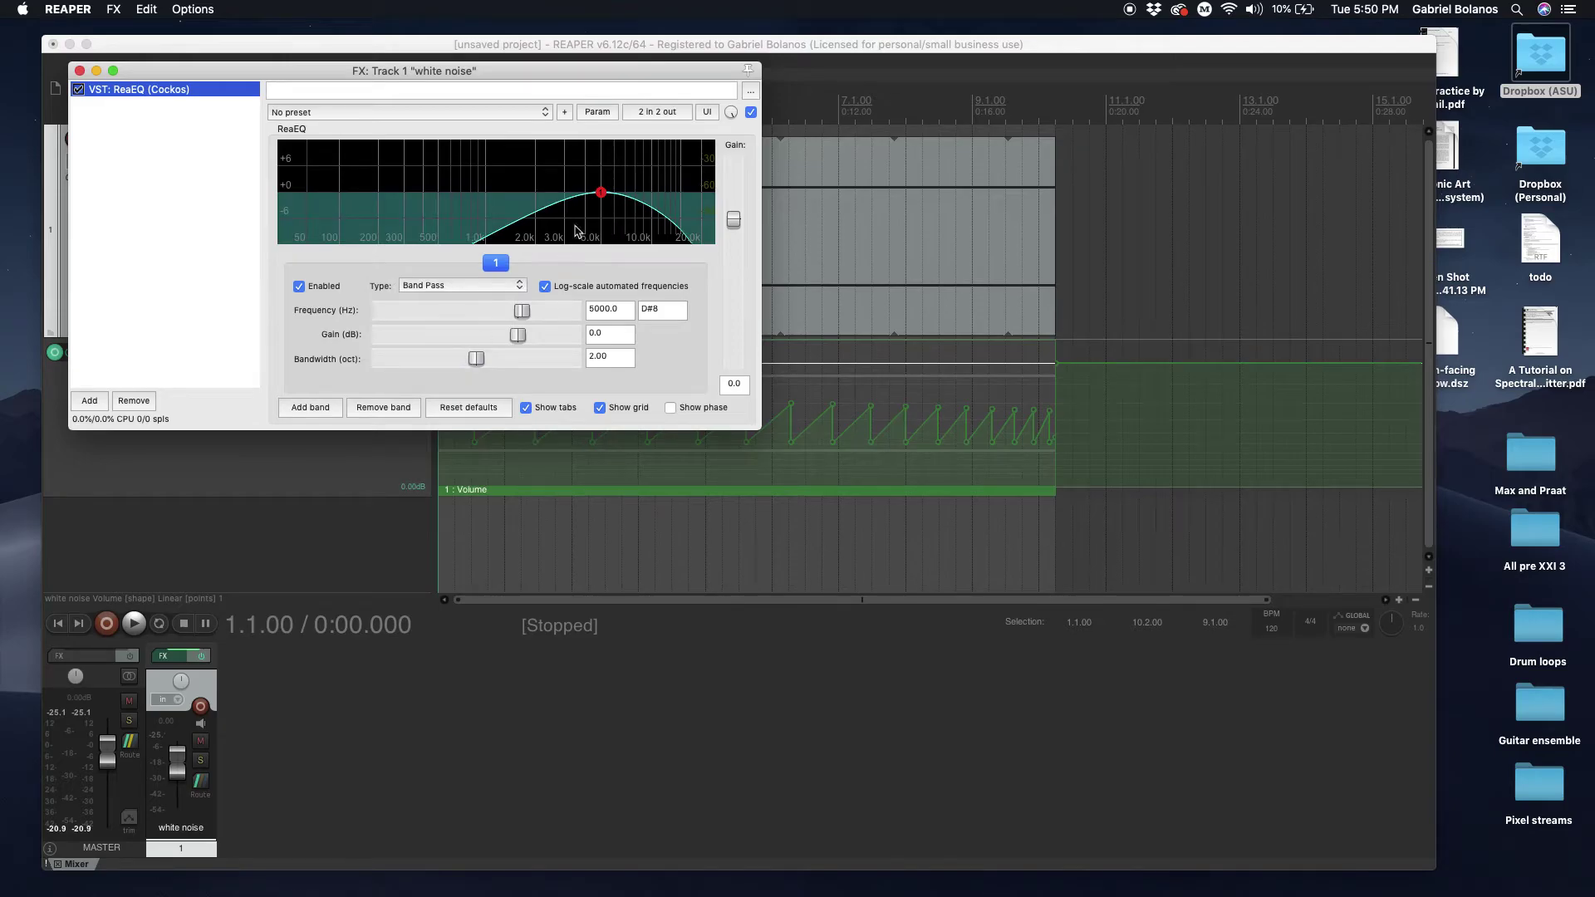
left_click_drag(620, 72, 785, 225)
mouse_move(766, 348)
left_click_drag(765, 348, 605, 368)
- Enable a visible, armed Freq-Band Pass envelope lane and paste a saw automation item at the project start
left_click(244, 225)
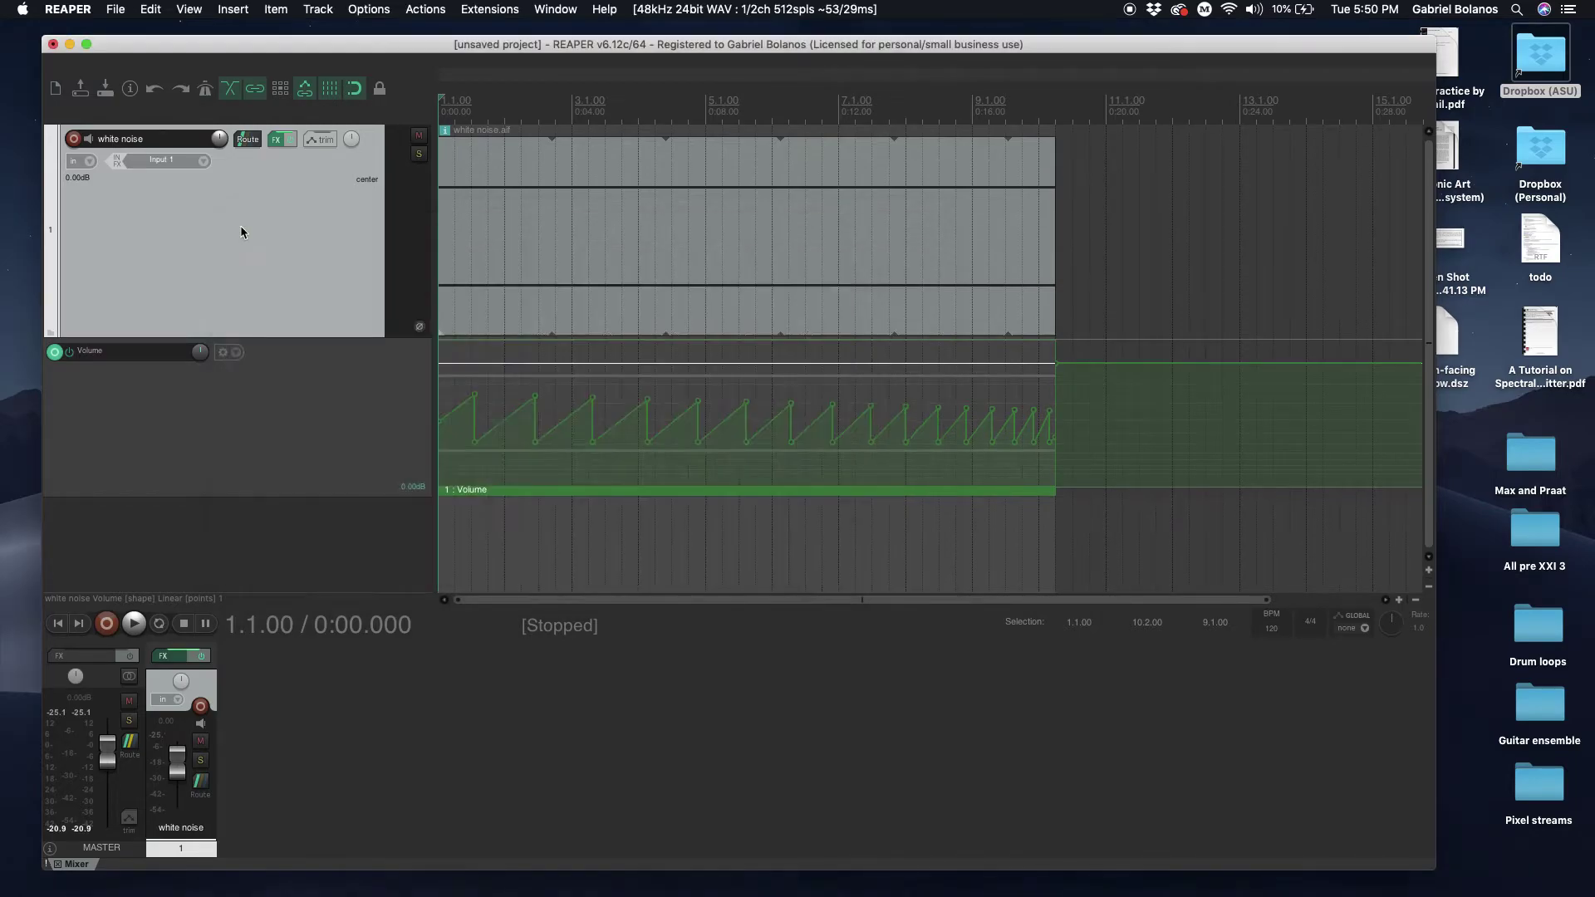
left_click(320, 140)
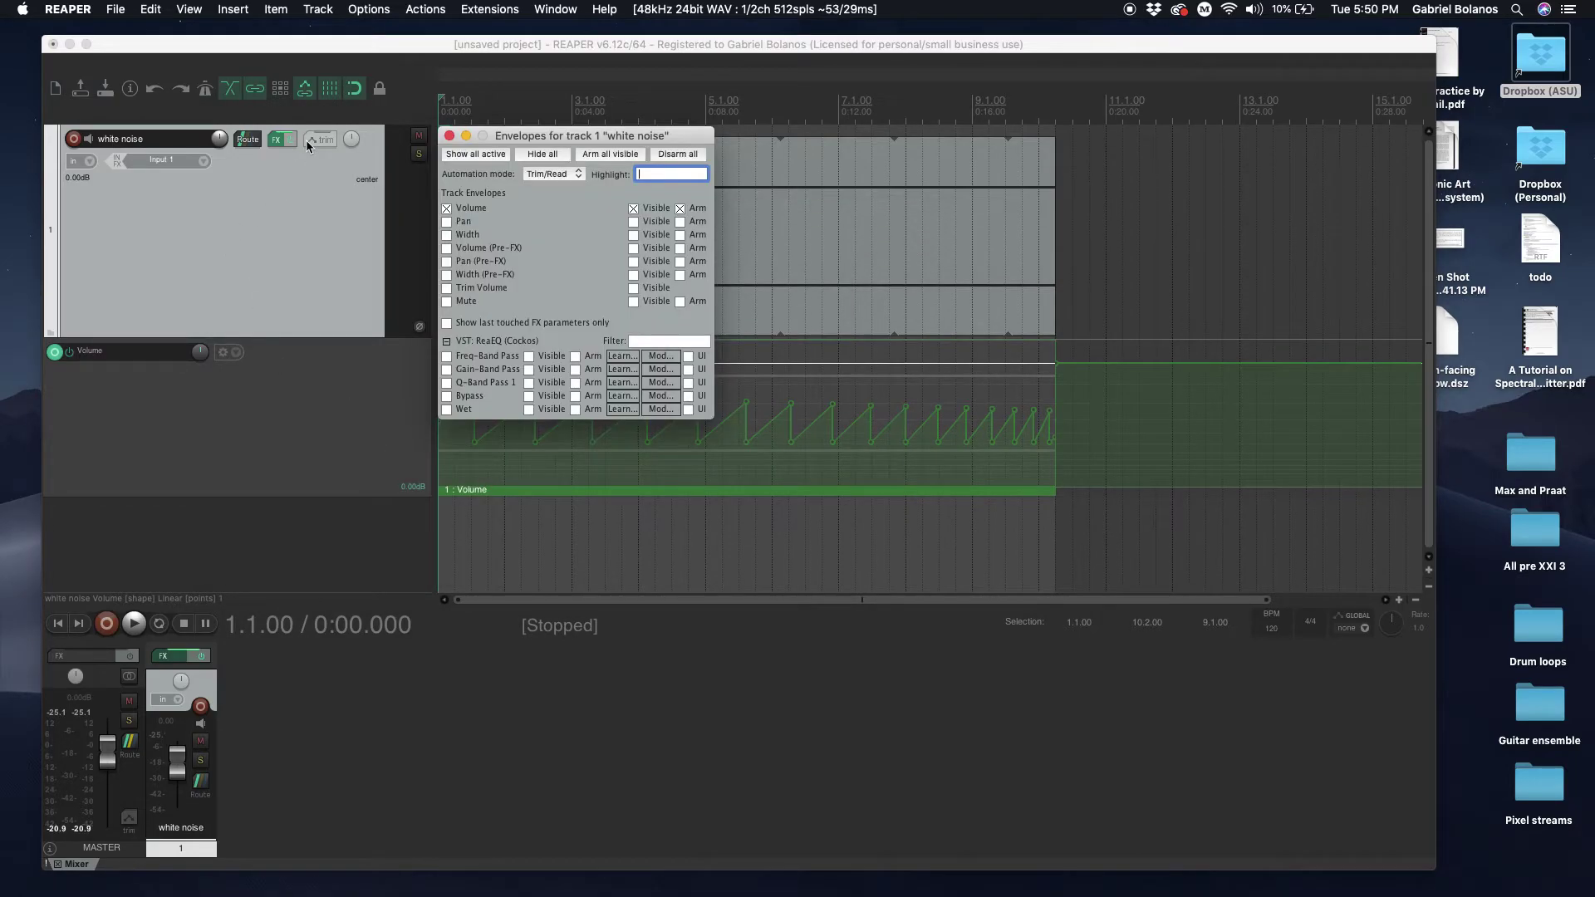
left_click(447, 357)
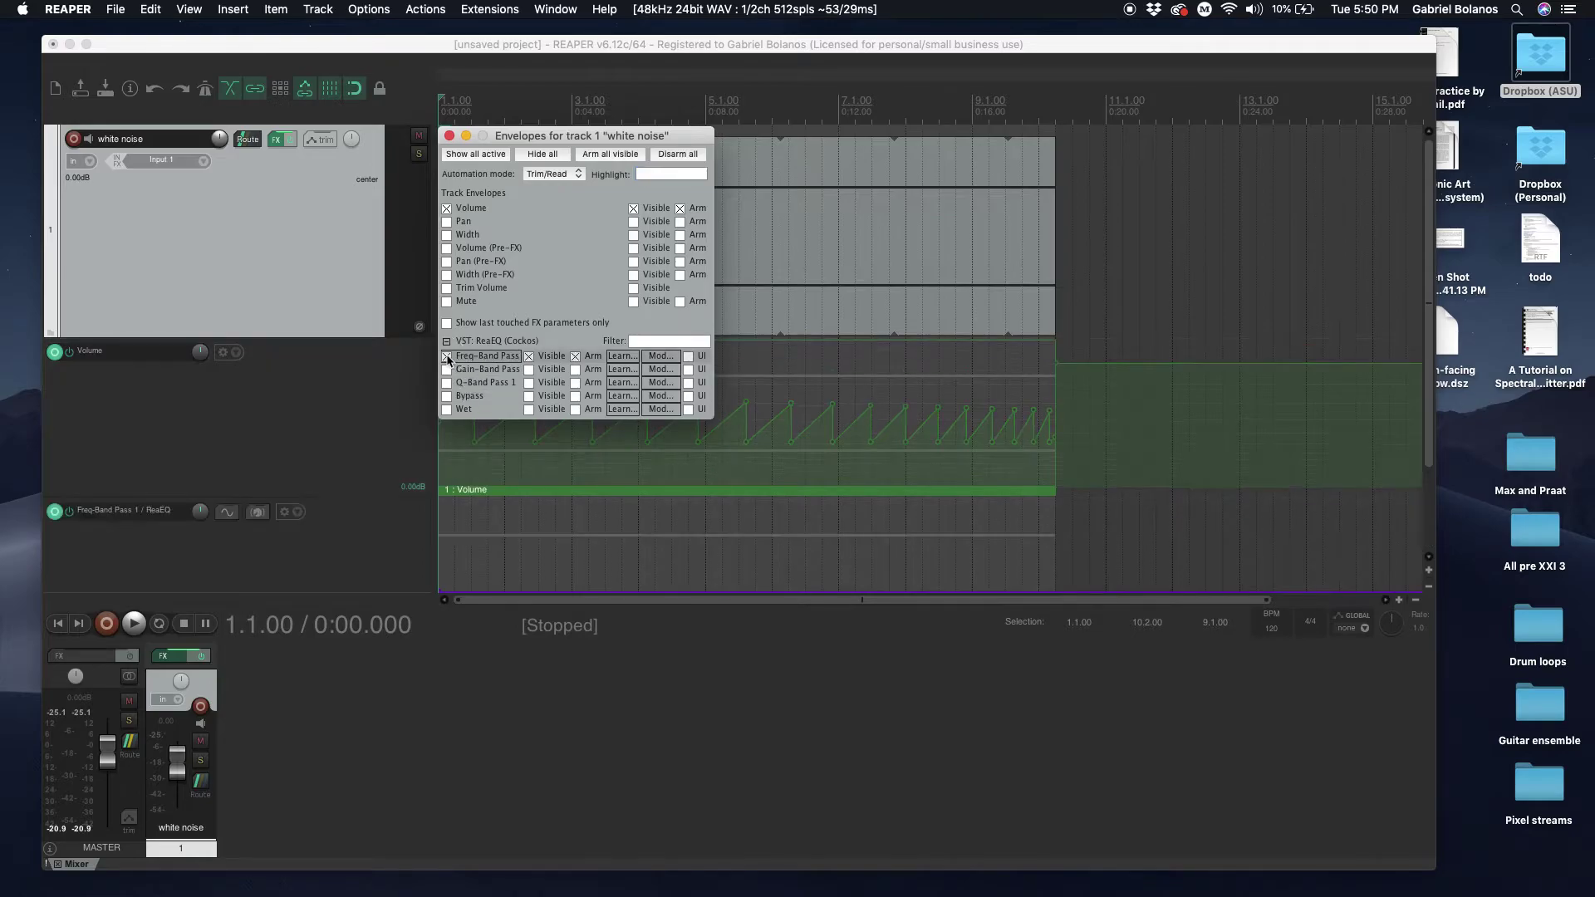
left_click(449, 135)
left_click(455, 558)
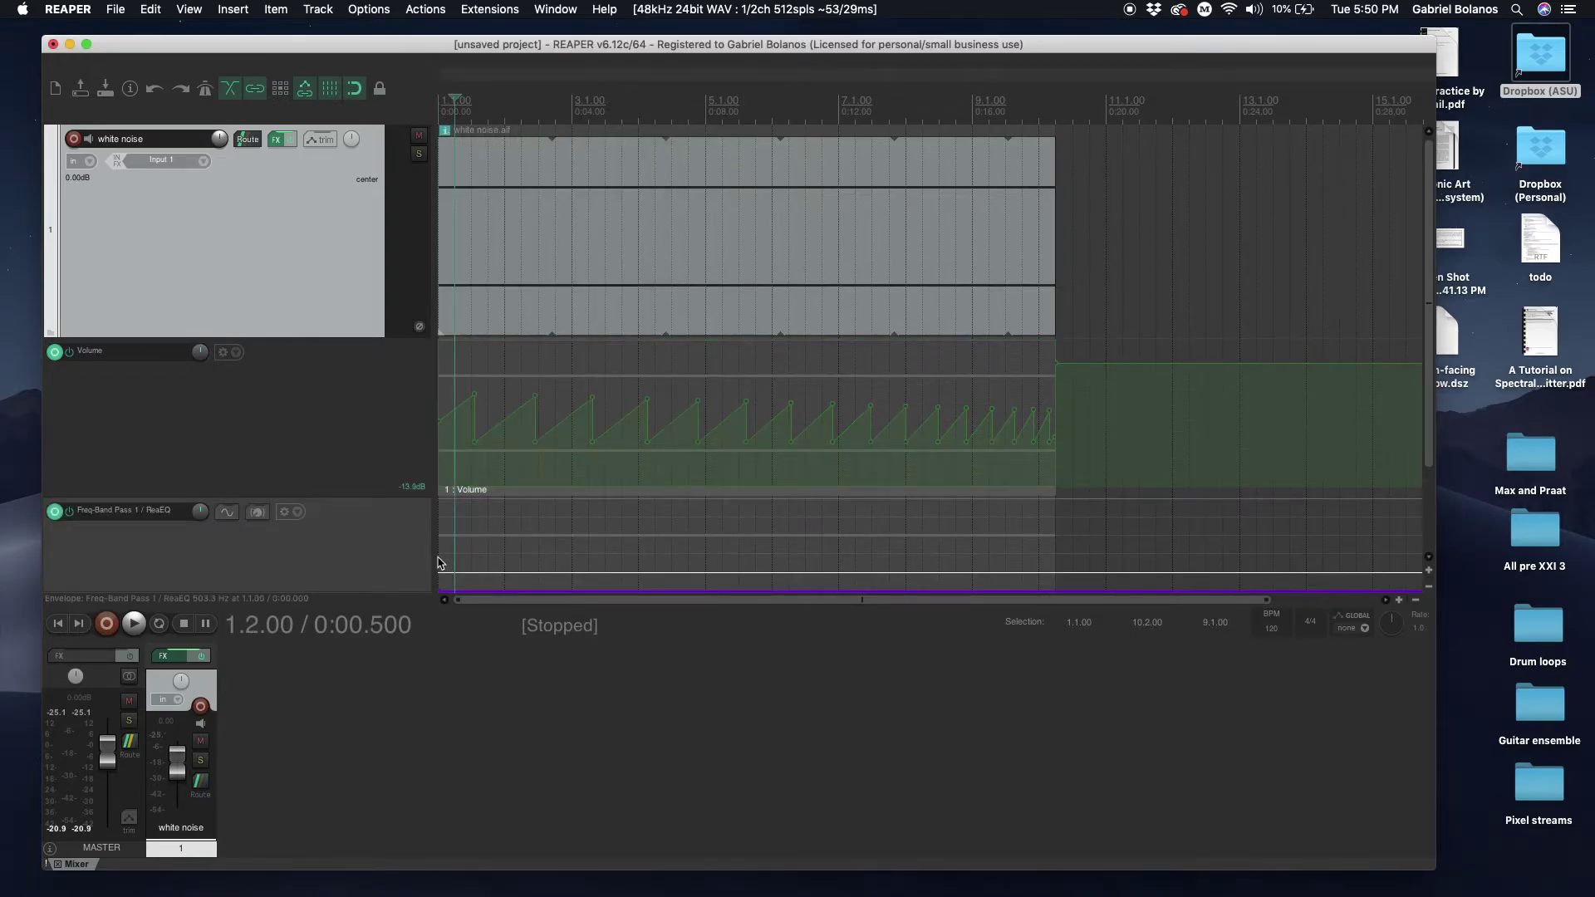
left_click(441, 558)
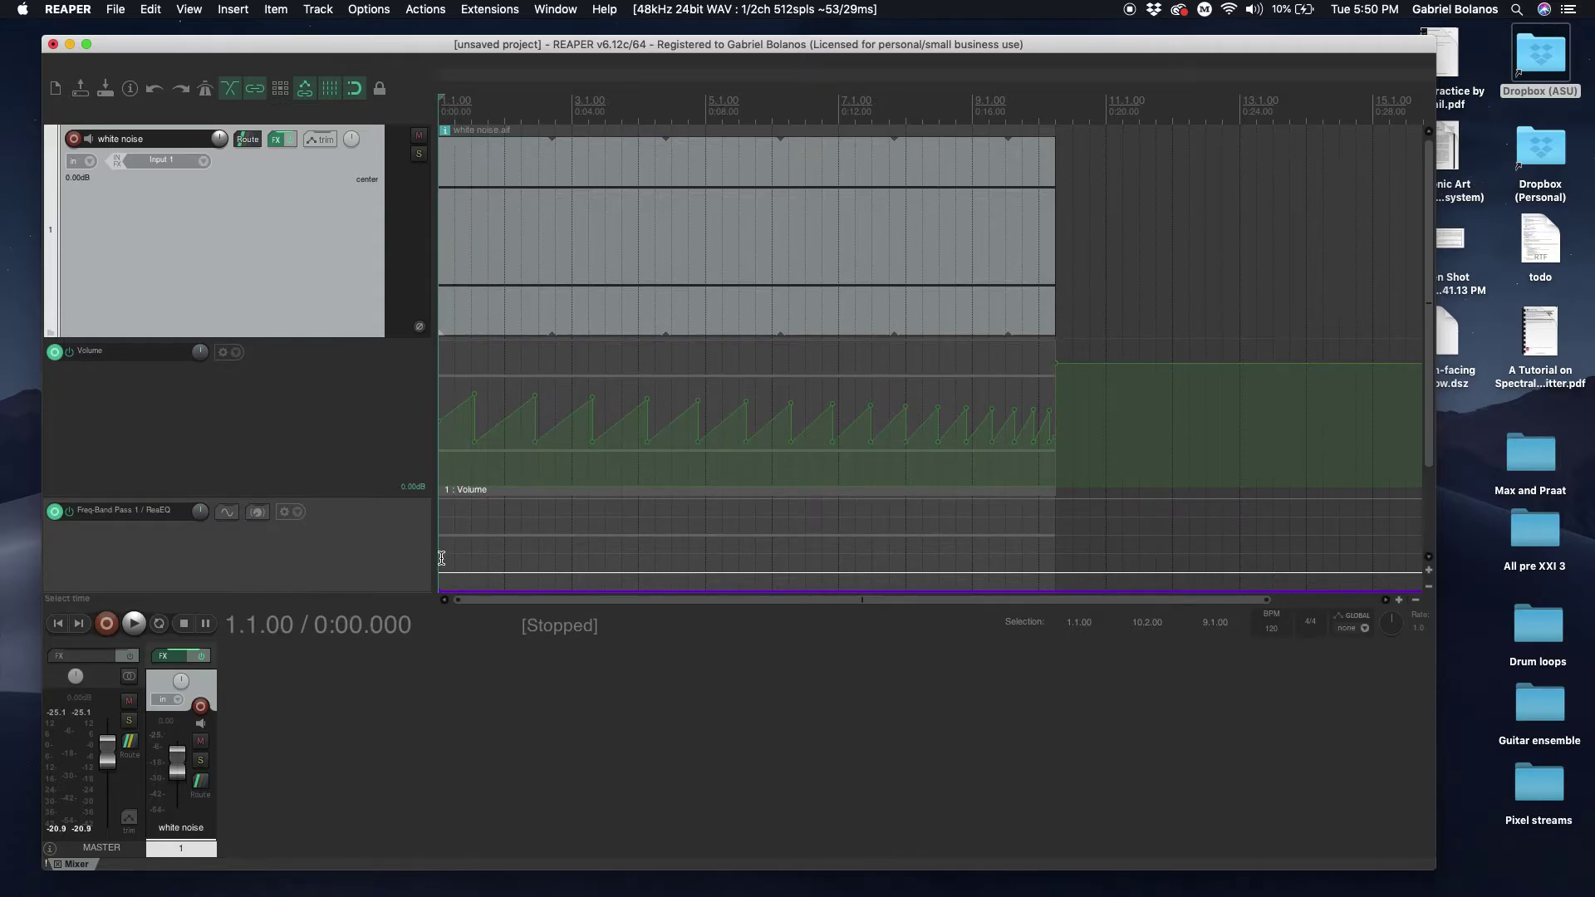
key("super+v")
- Open the frequency automation item's properties and reset its LFO phase to 0
scroll(340, 528, "down", 3)
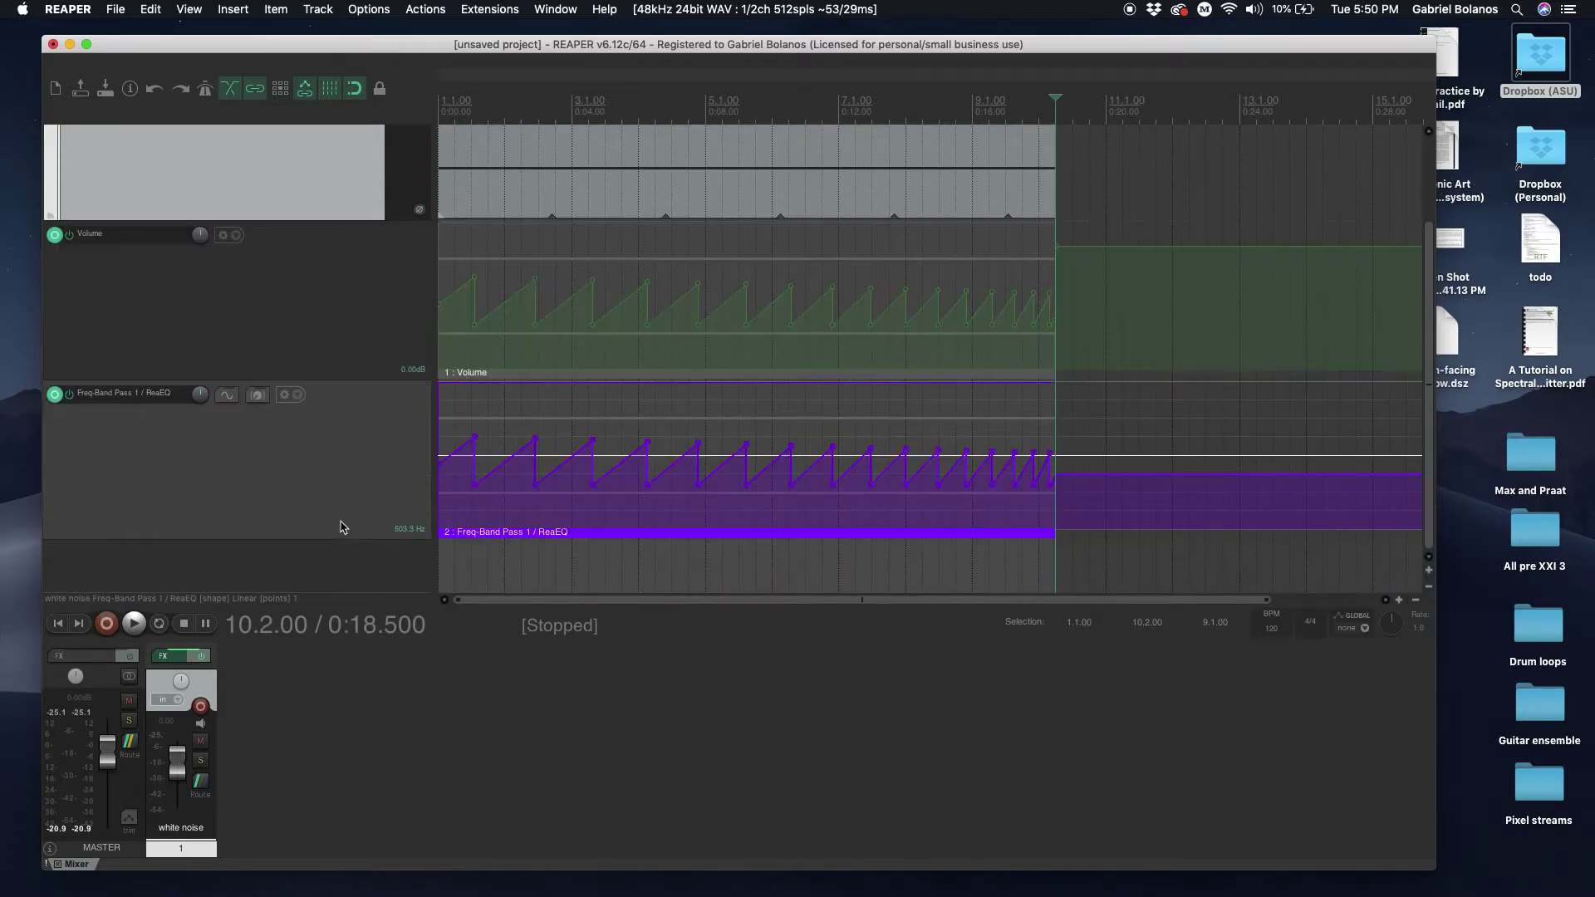
double_click(675, 534)
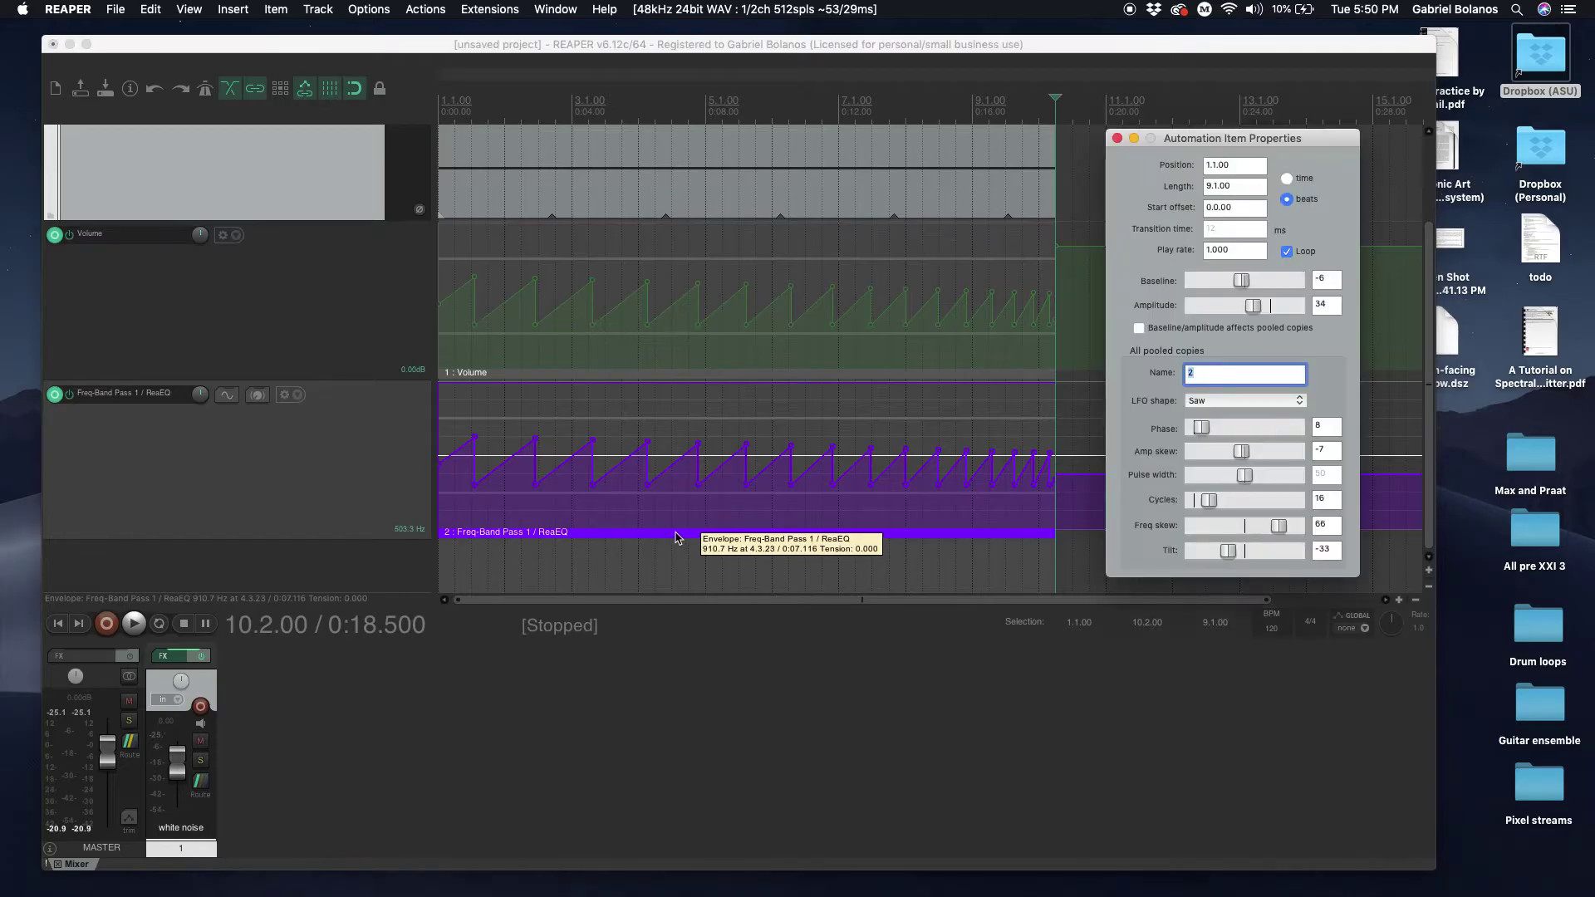
left_click_drag(1201, 432, 1194, 429)
- Play the project from the start, then delete the saw item on the Freq-Band Pass lane
left_click(720, 374)
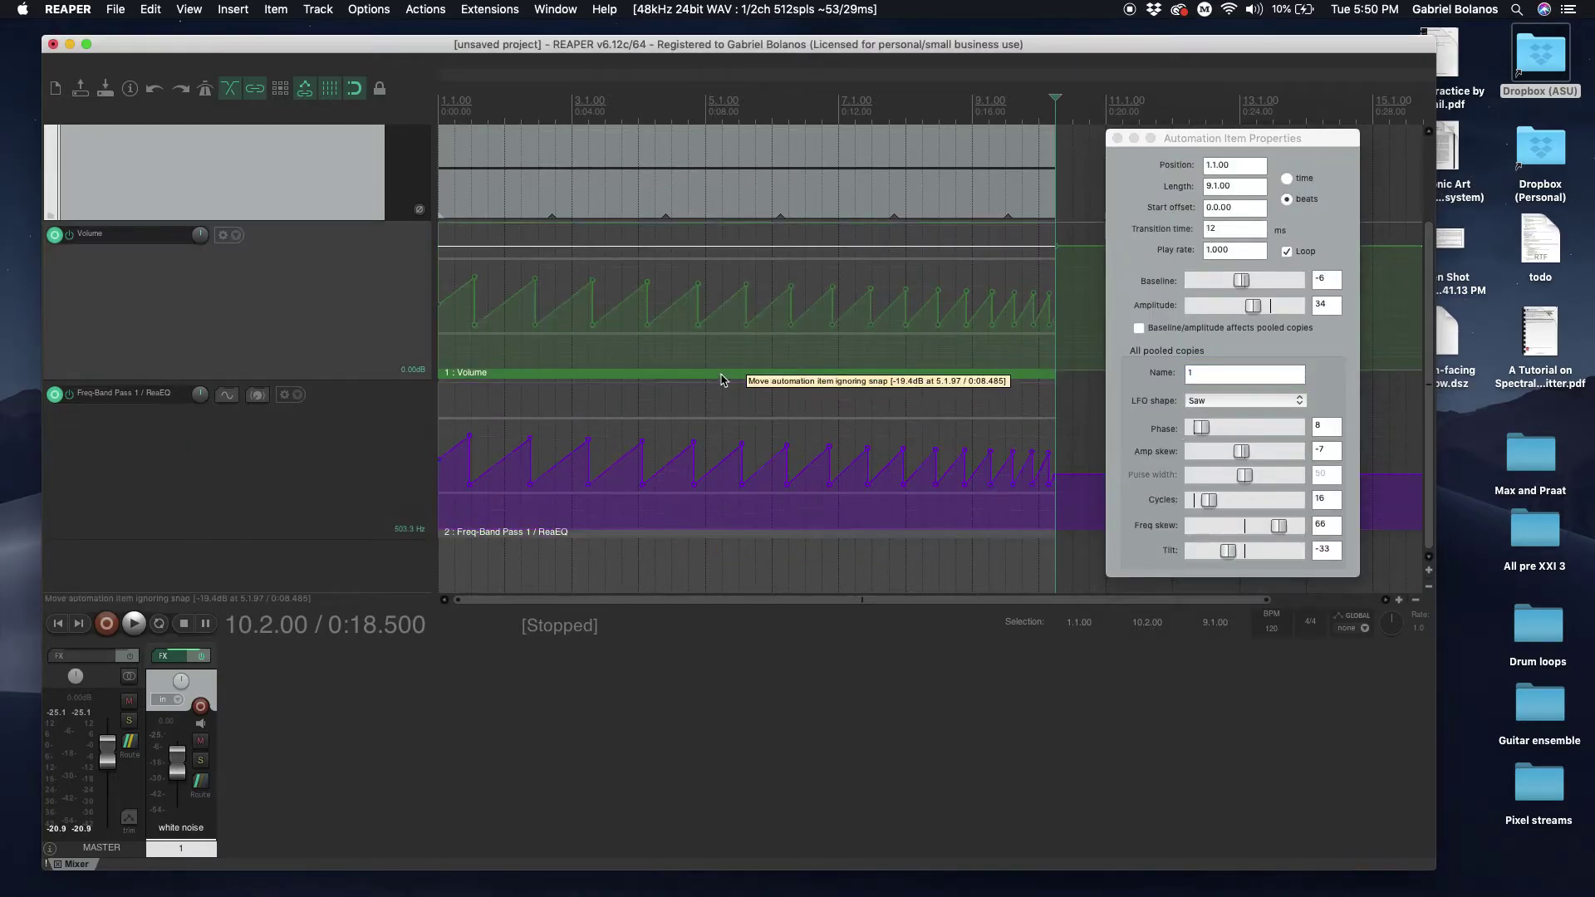
left_click(725, 539)
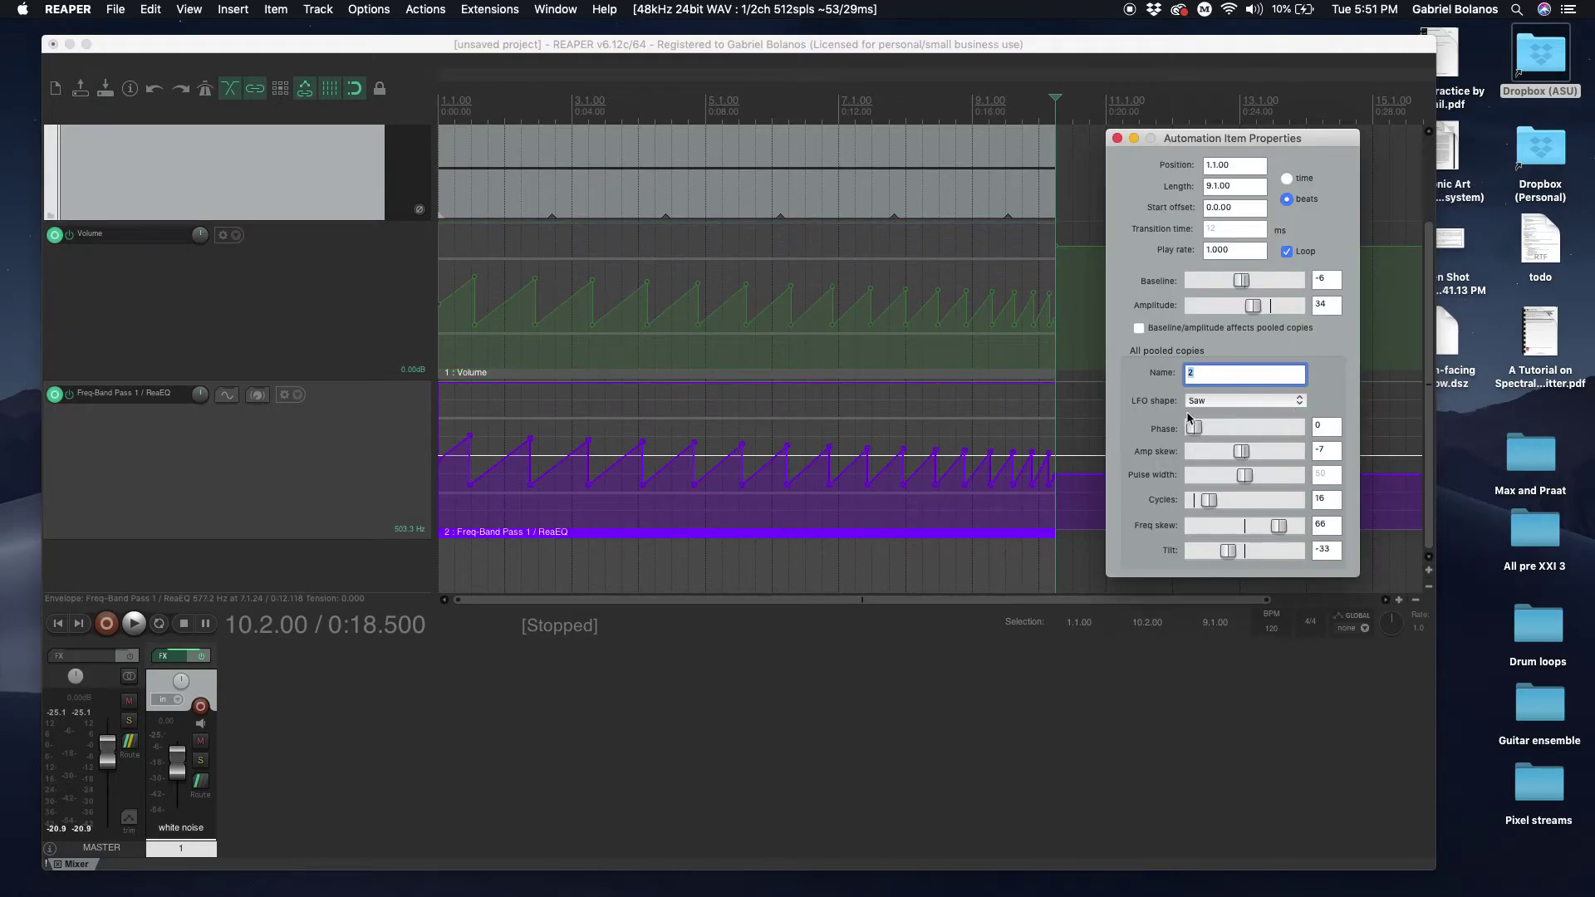
left_click(56, 630)
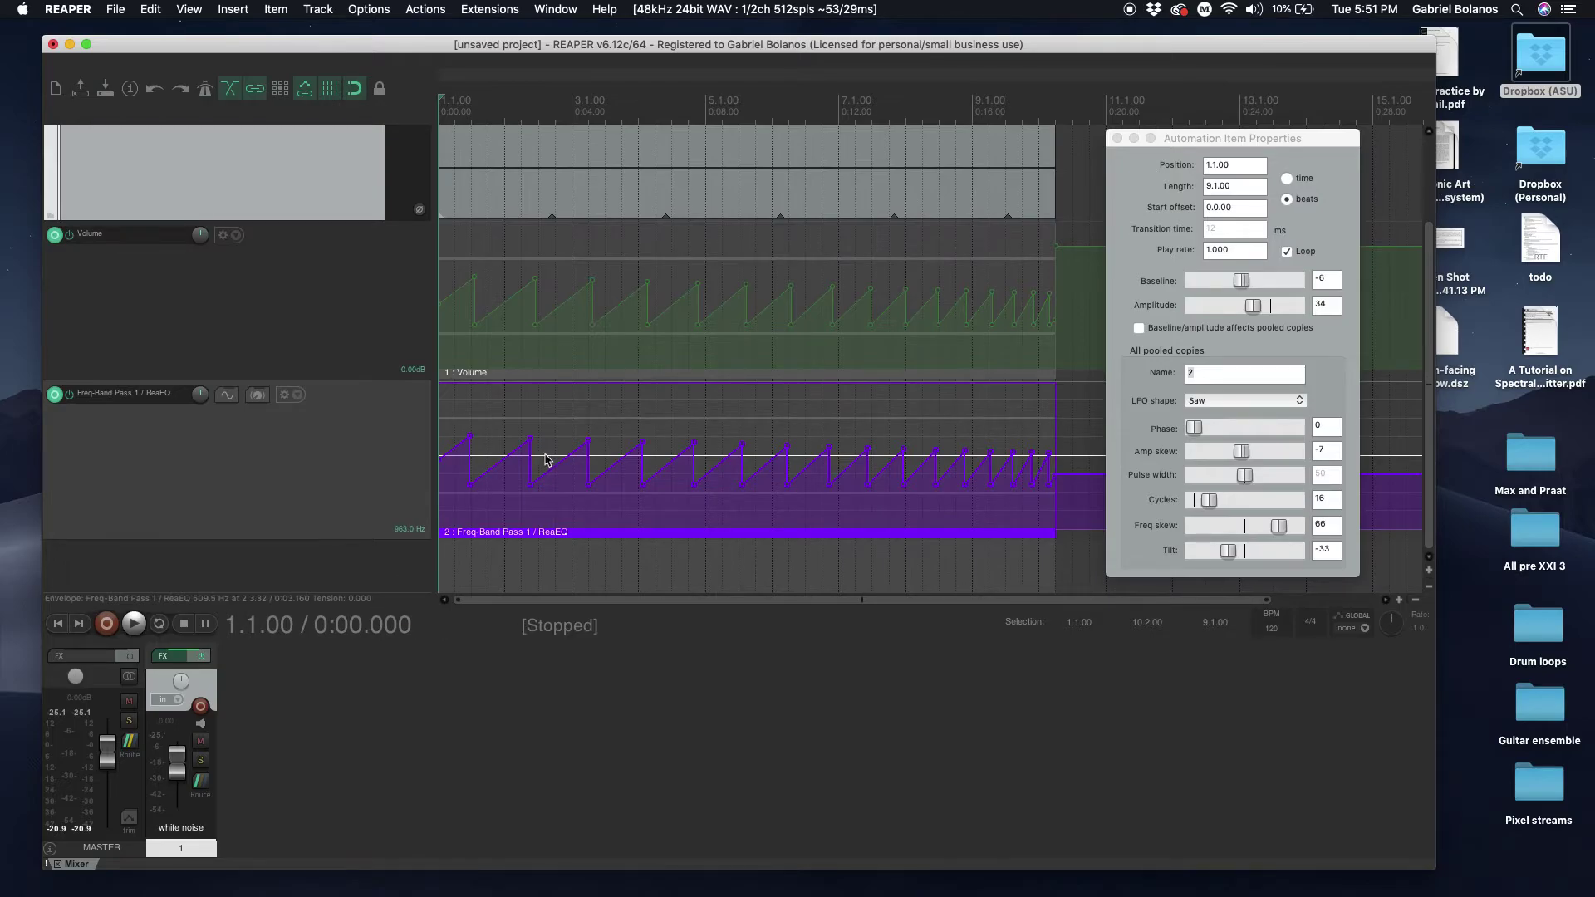
key("space")
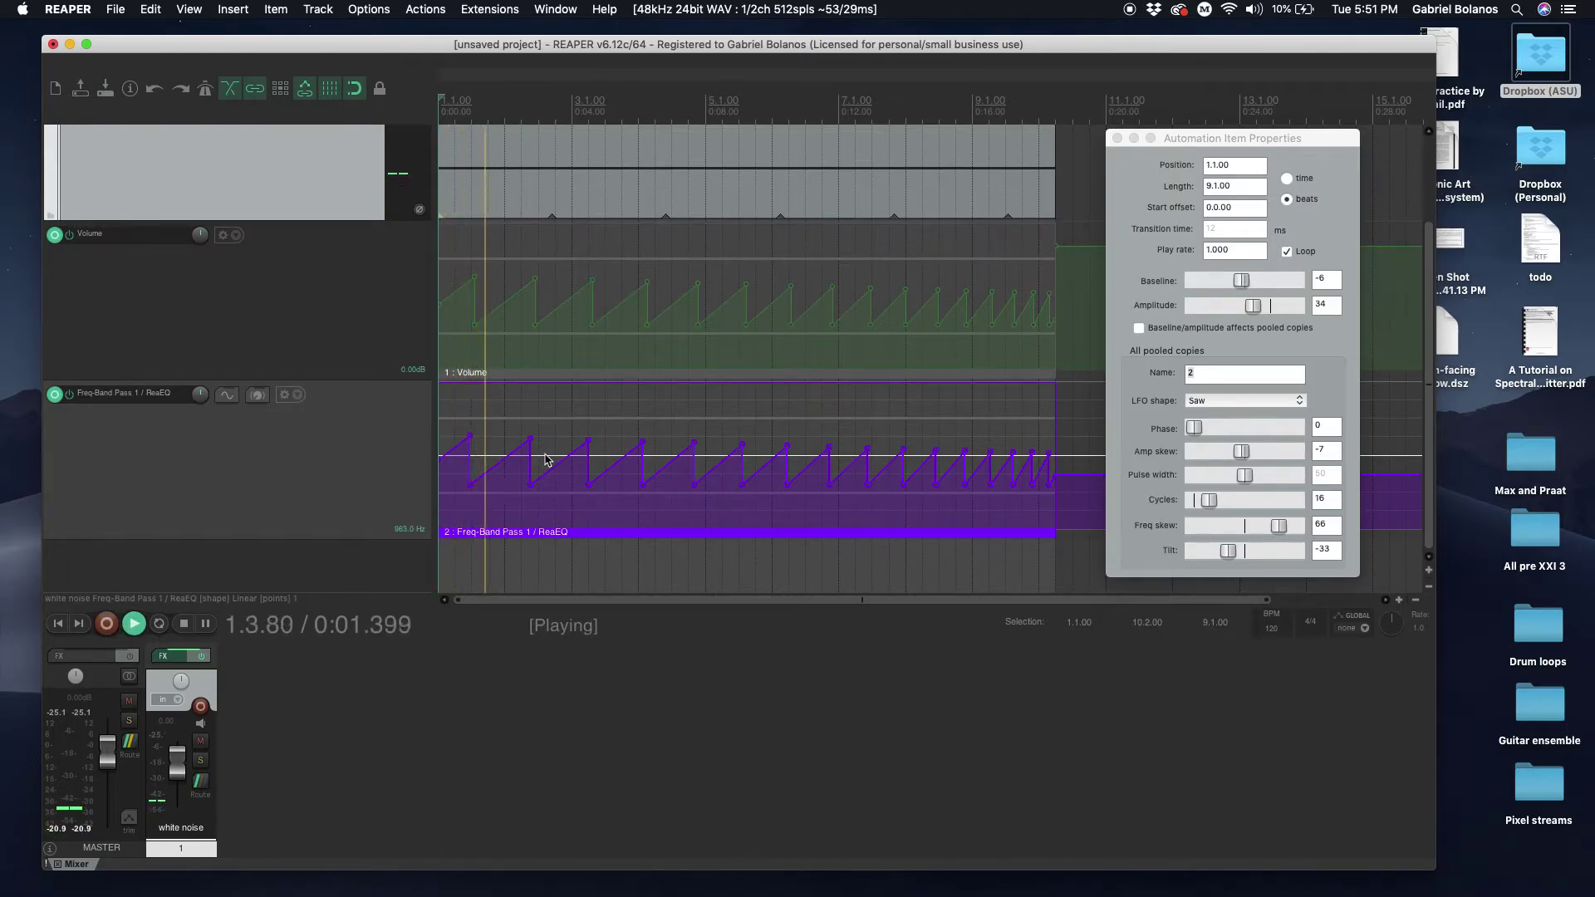
key("space")
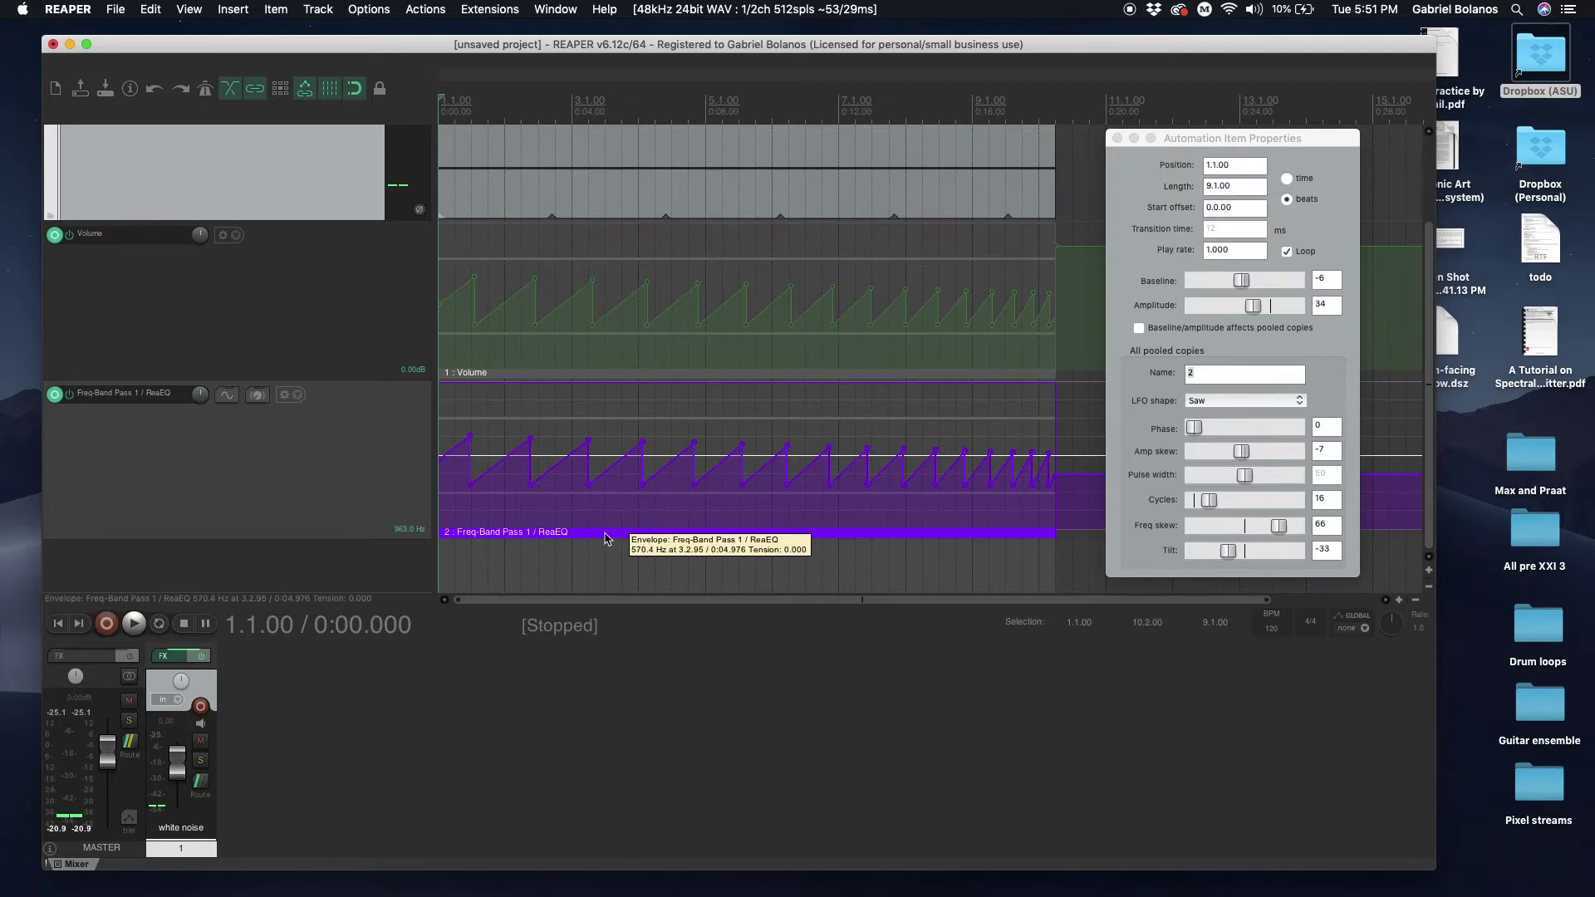
key("Delete")
- Set the Volume saw LFO amplitude to 79, Ctrl-drag a copy onto the Freq-Band Pass 1 lane, and play
double_click(596, 373)
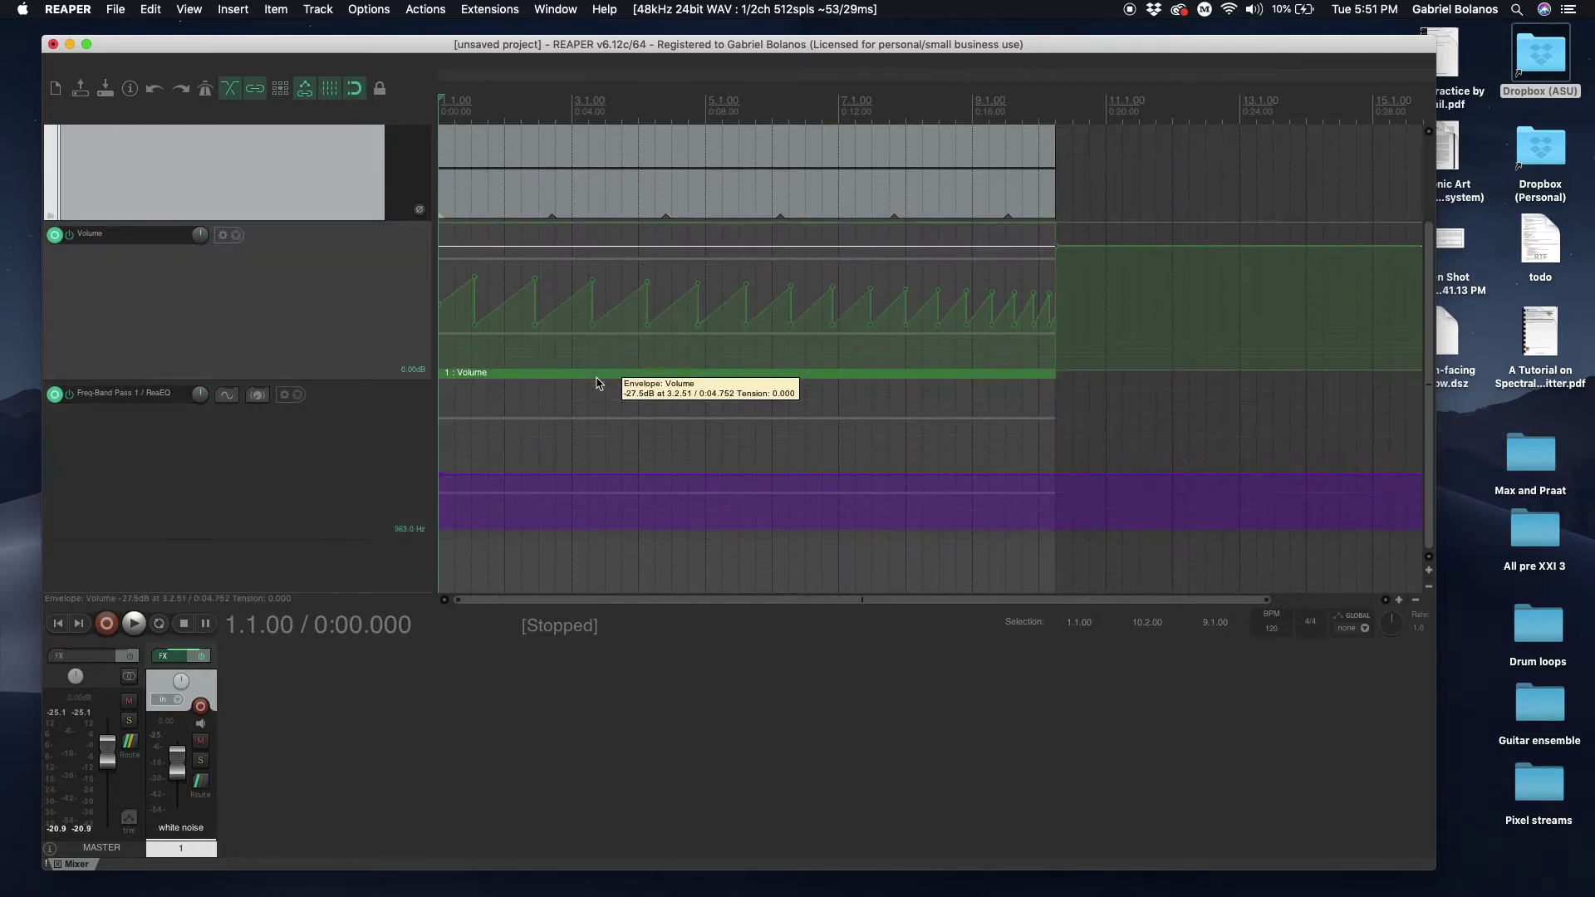
left_click_drag(1258, 309, 1270, 309)
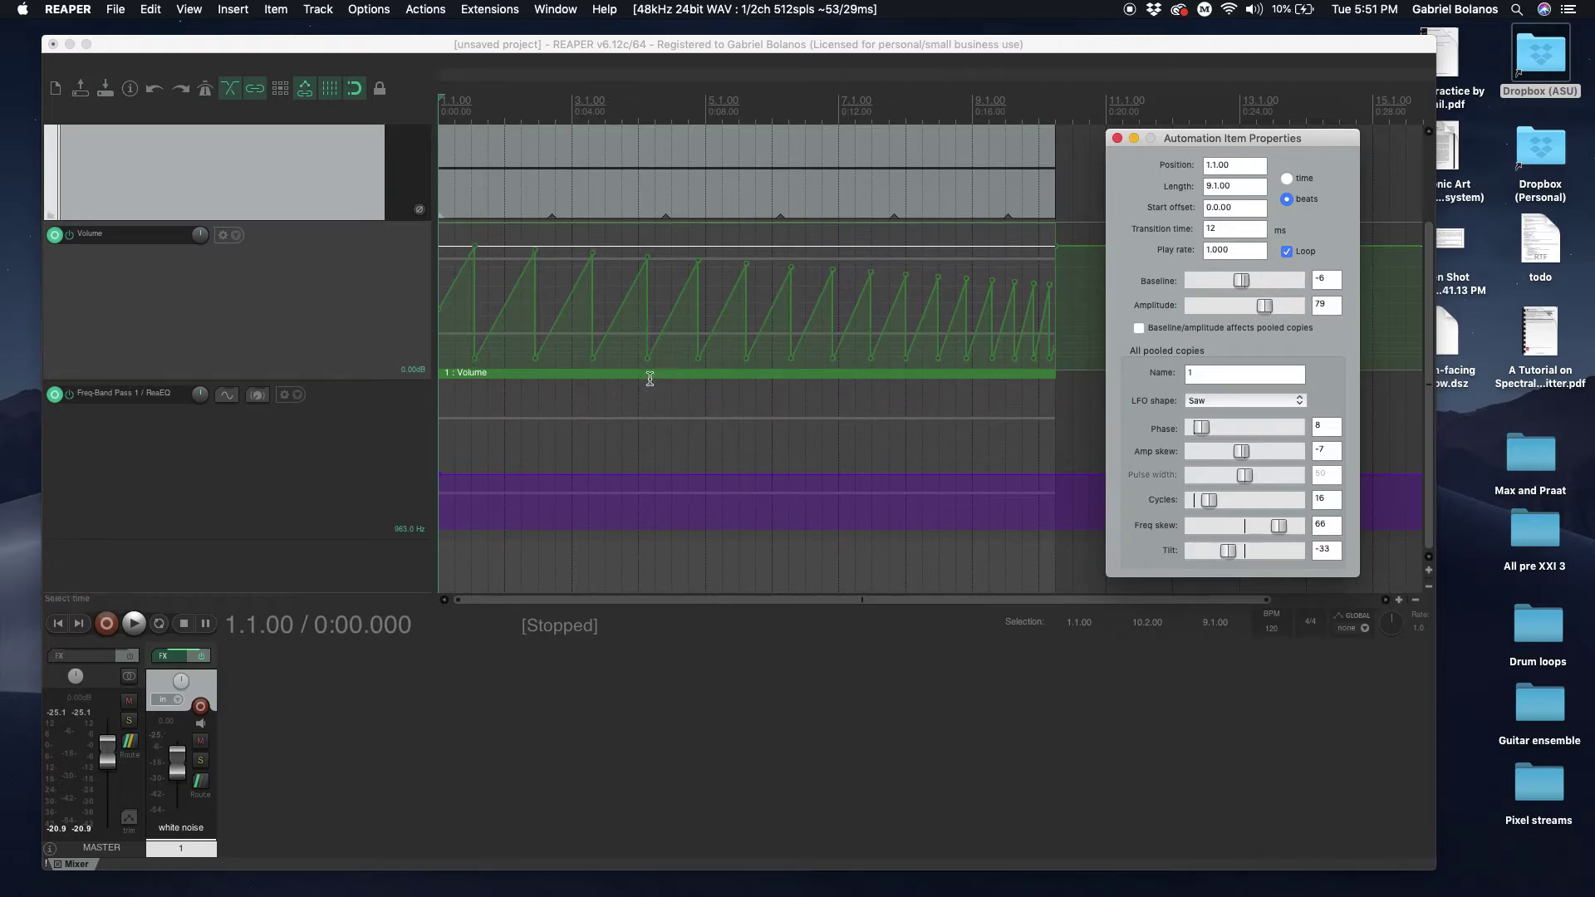
left_click_drag(647, 374, 647, 378)
left_click_drag(445, 456, 445, 456)
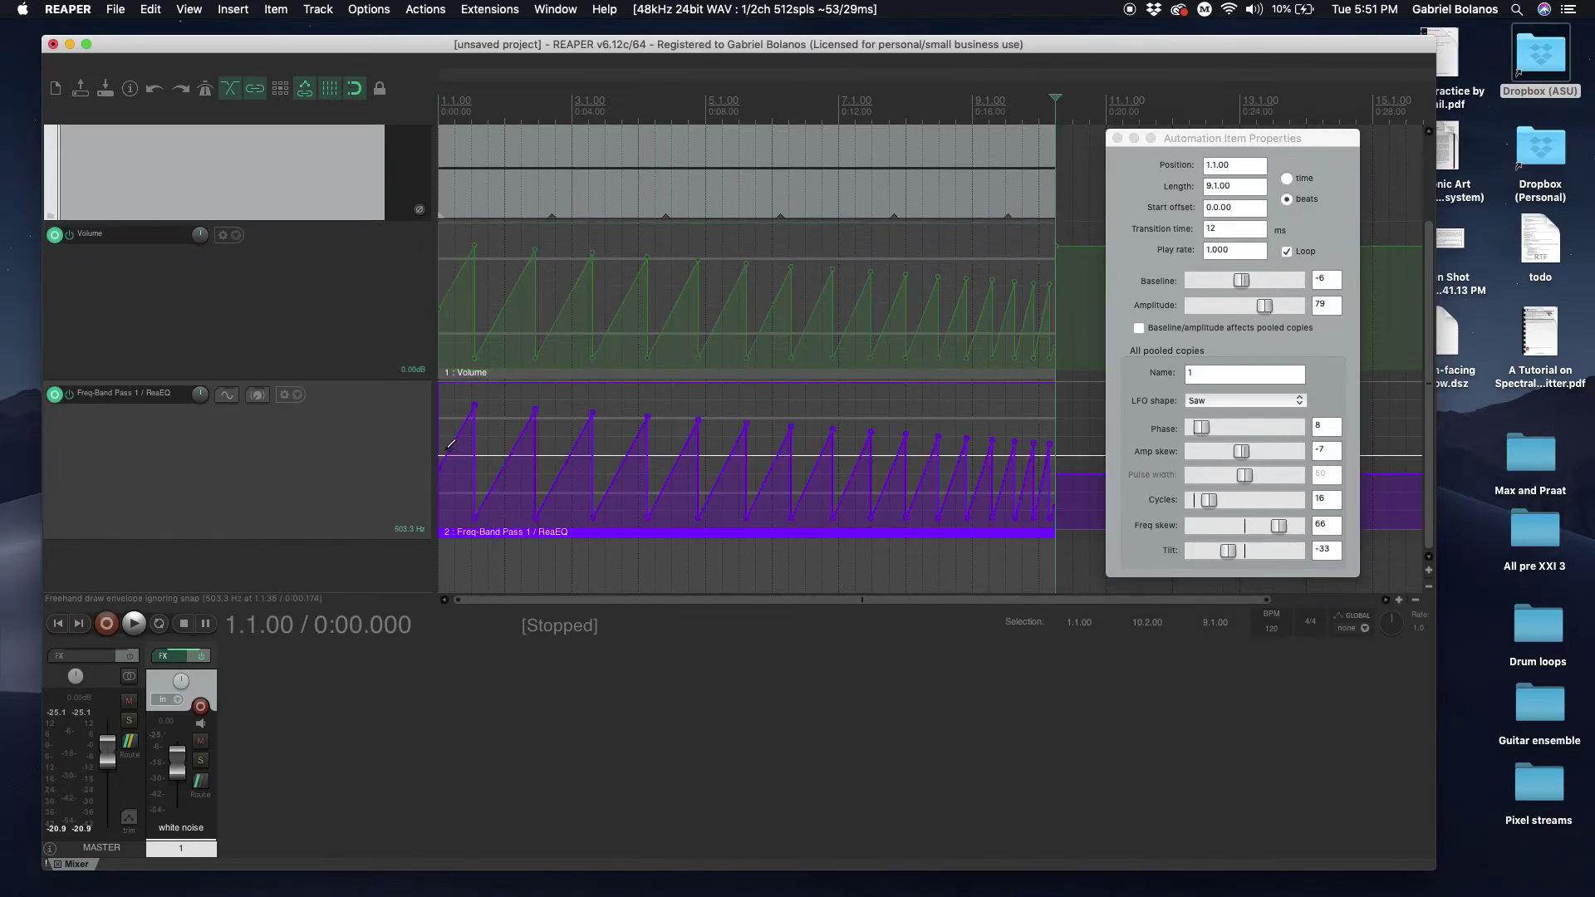
left_click(520, 540)
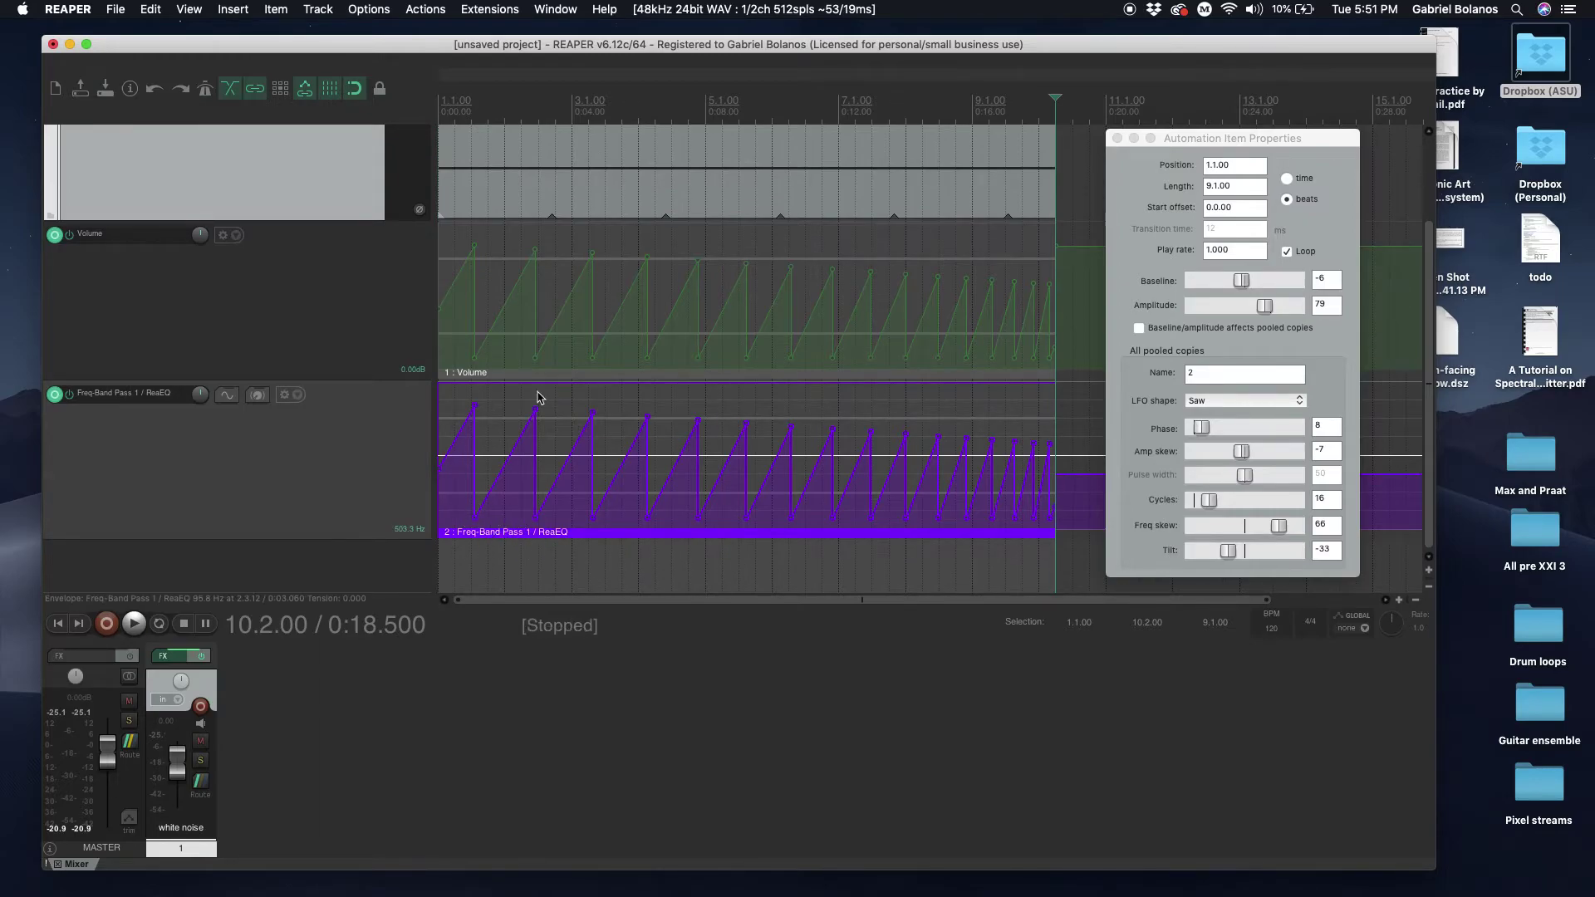
left_click(446, 394)
key("space")
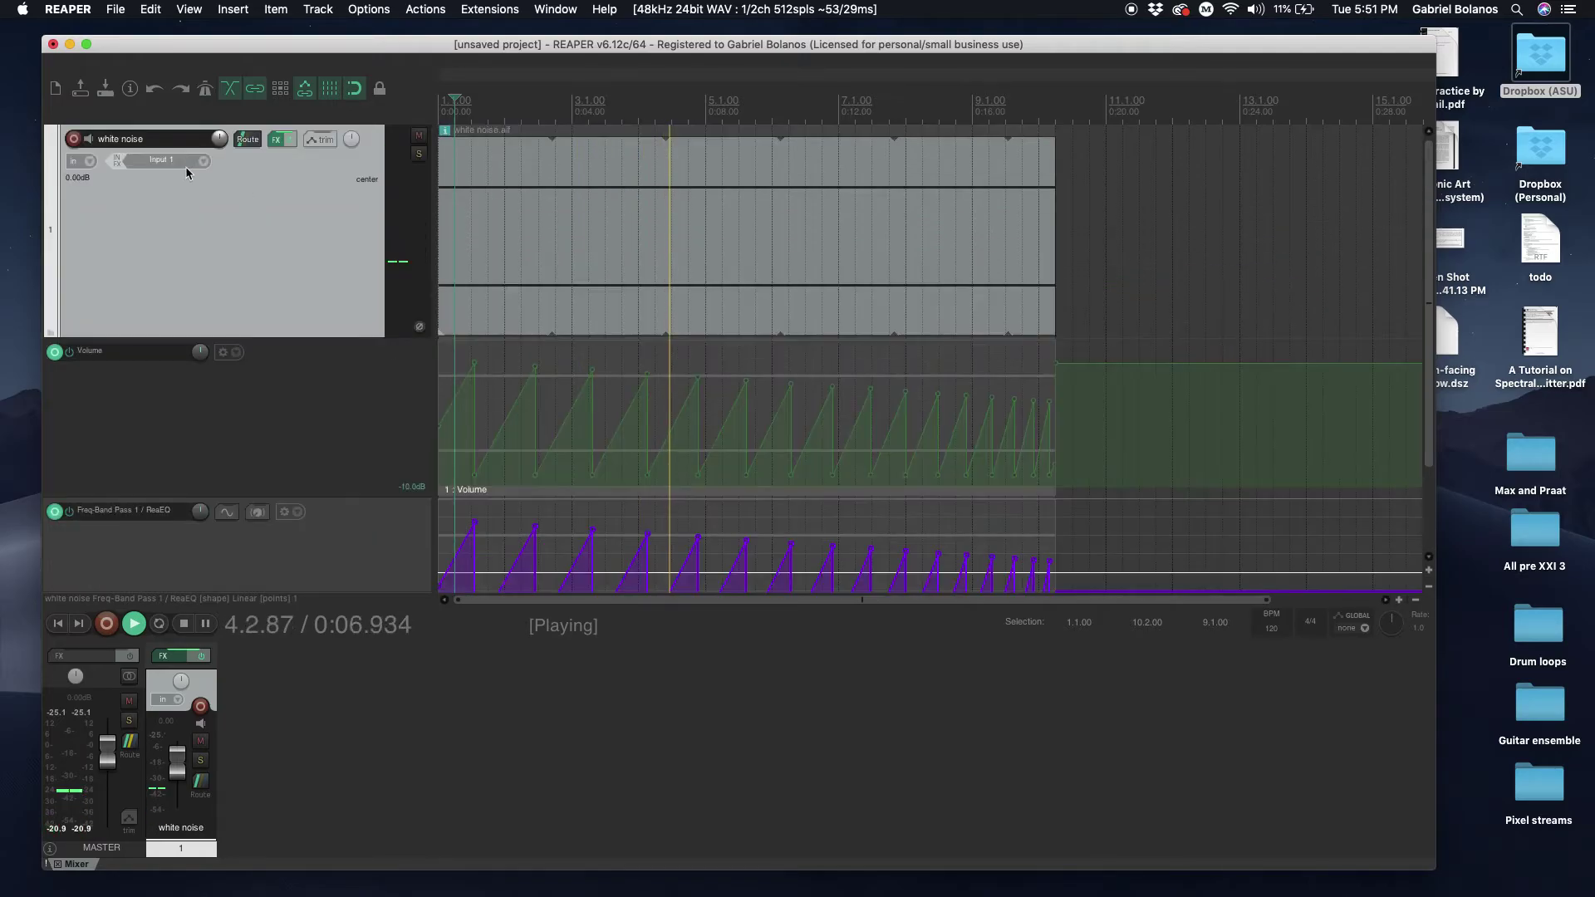
- Raise the Volume saw automation item's baseline to 52, keeping amplitude 79, and stop playback
left_click(277, 139)
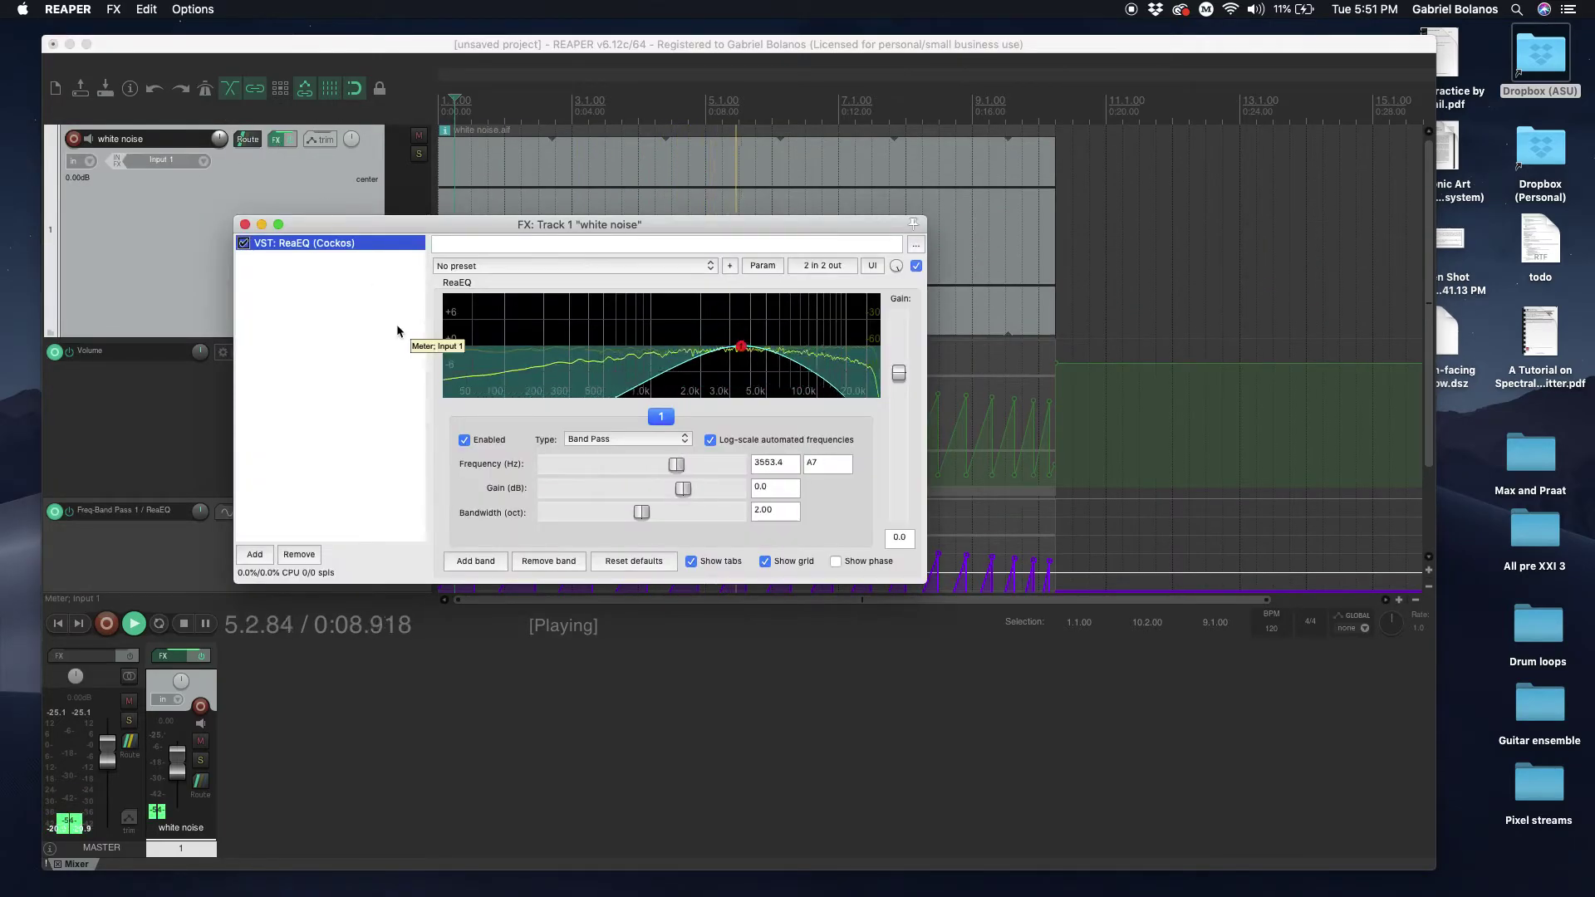
left_click(244, 224)
left_click(604, 497)
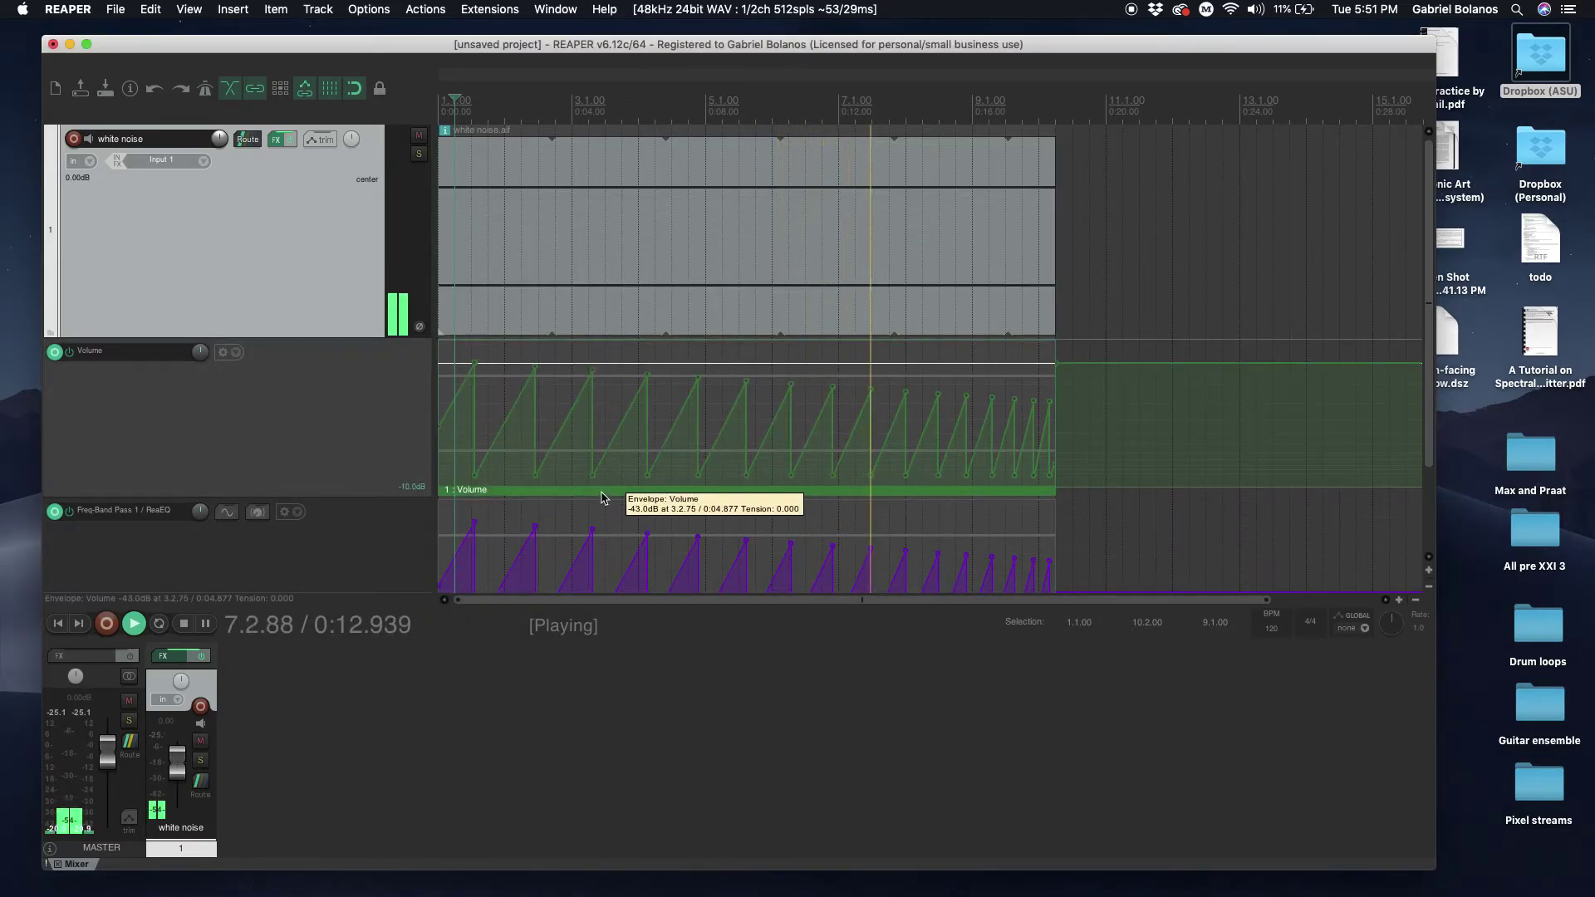
double_click(604, 497)
left_click_drag(1240, 281, 1276, 284)
key("space")
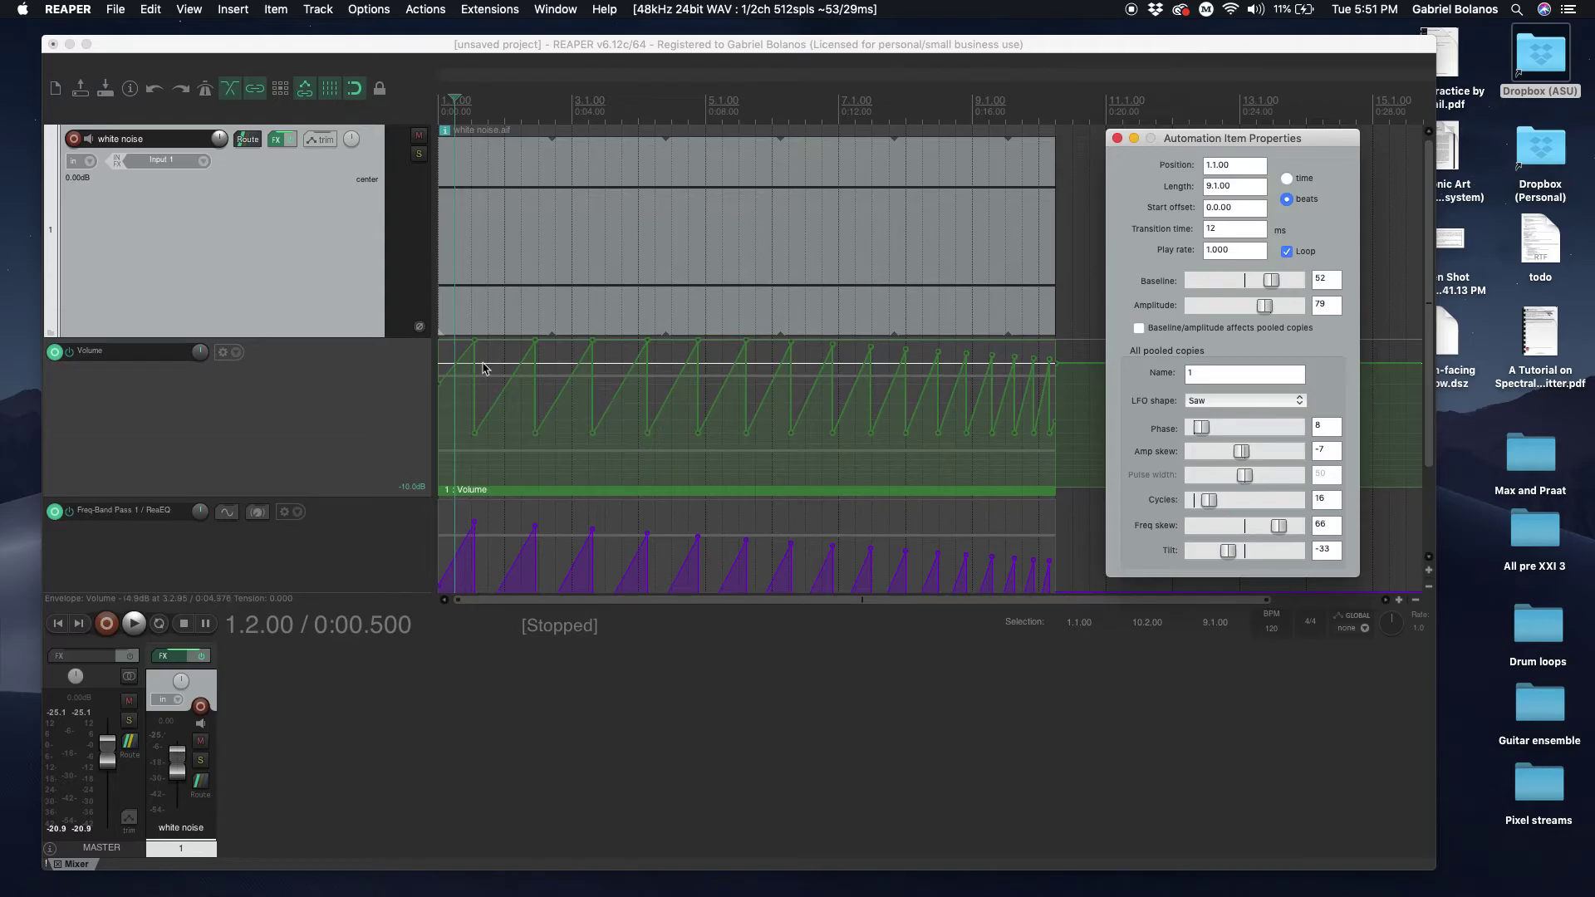
- Open Parameter modulation for ReaEQ's Freq-Band Pass 1 and move the ReaEQ window to the lower right
left_click(277, 141)
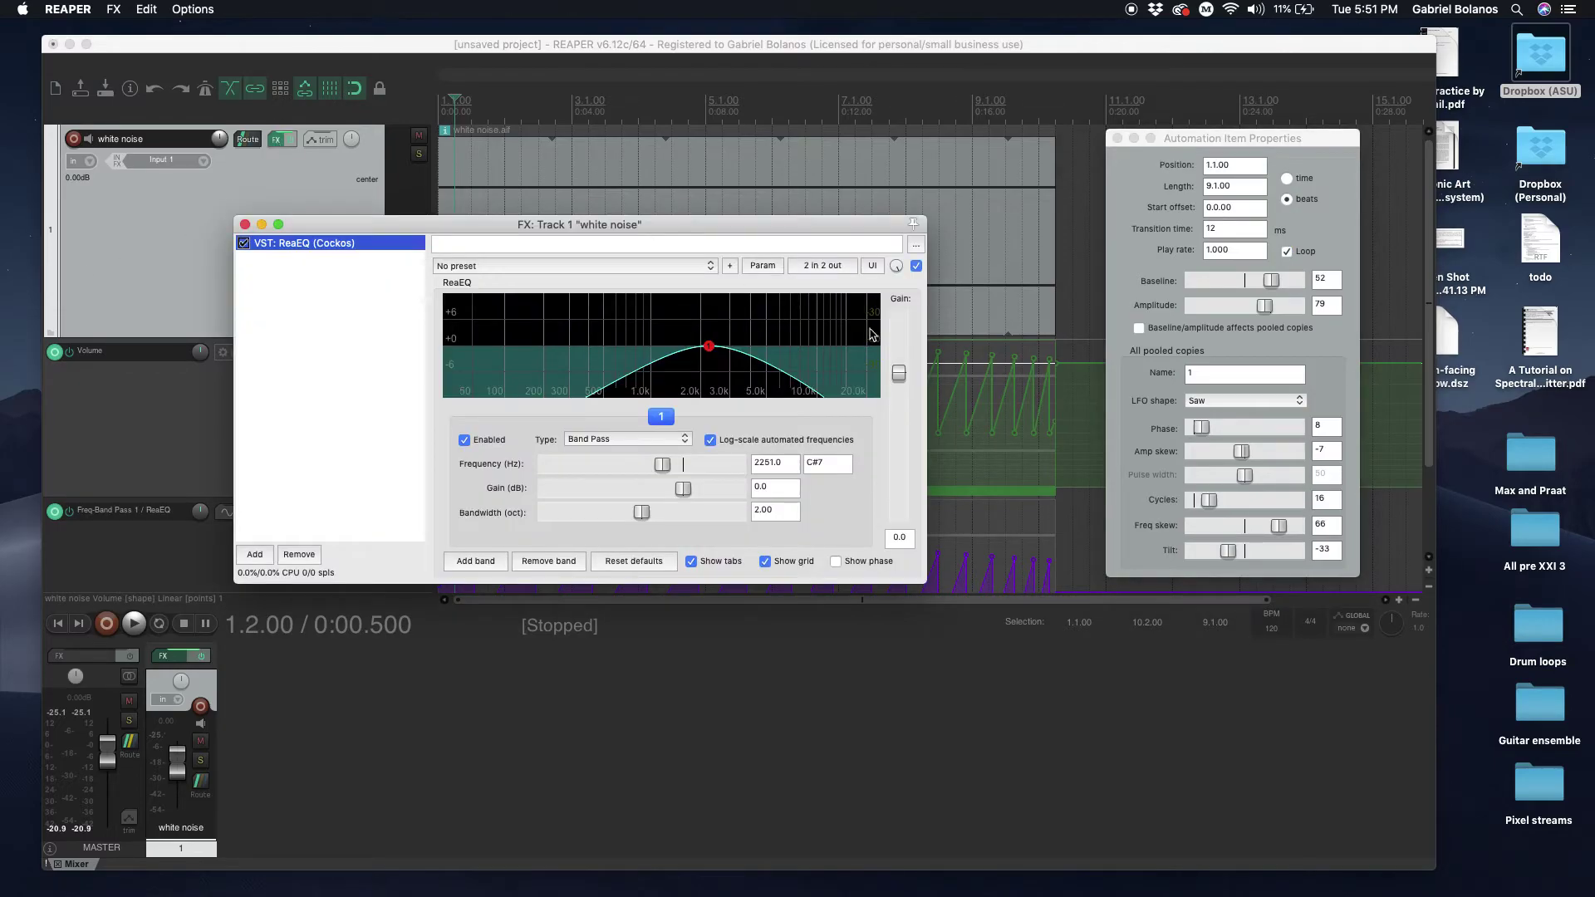
left_click(762, 266)
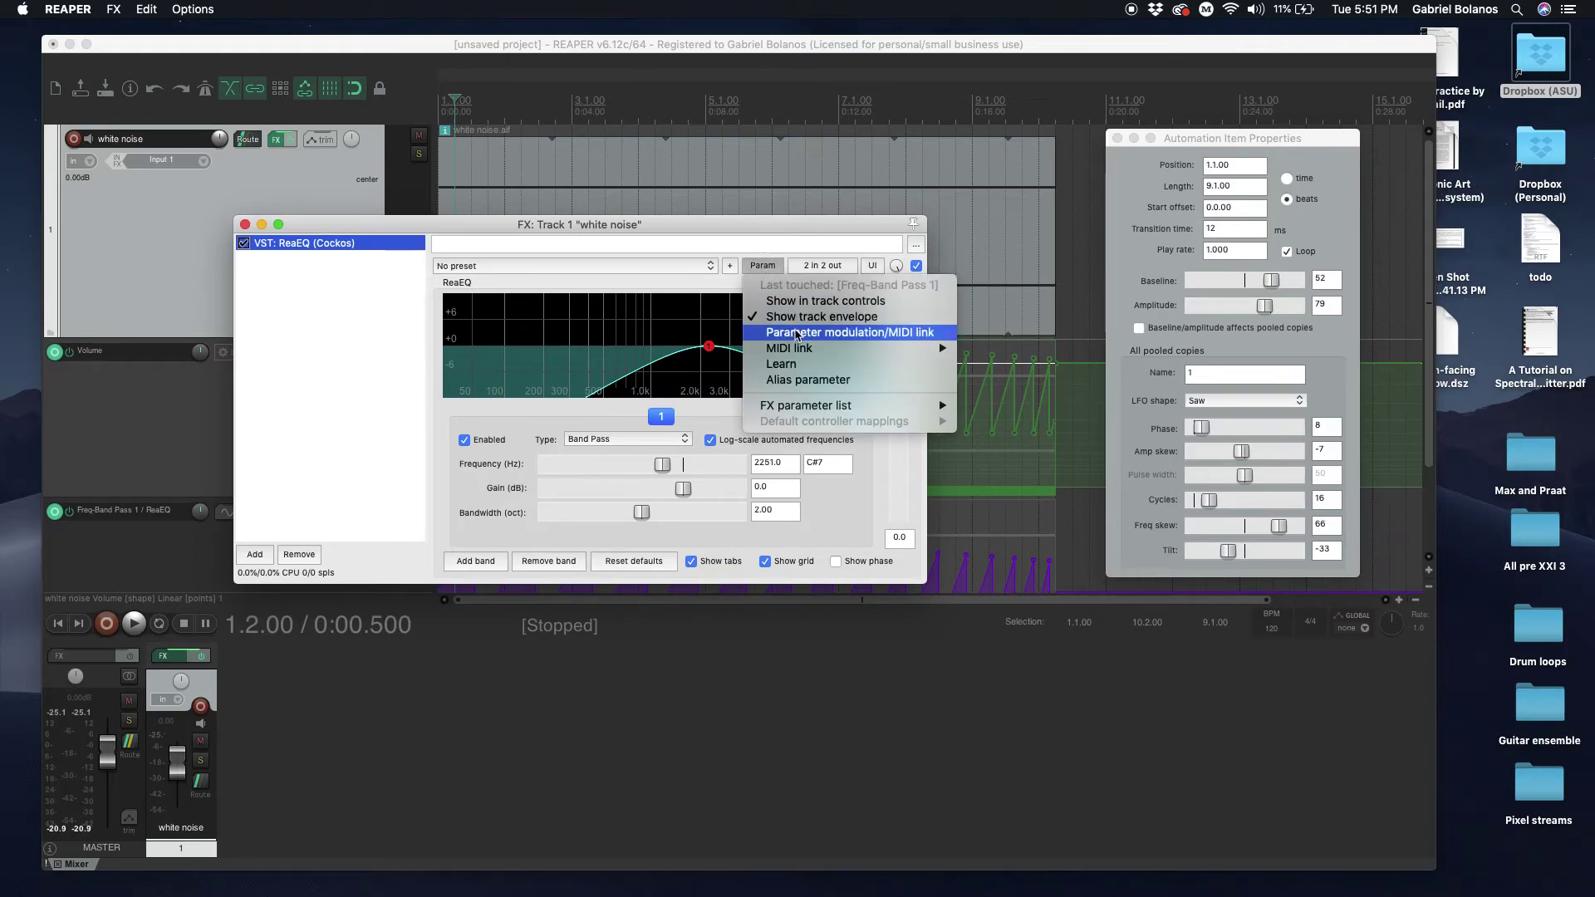
left_click(798, 334)
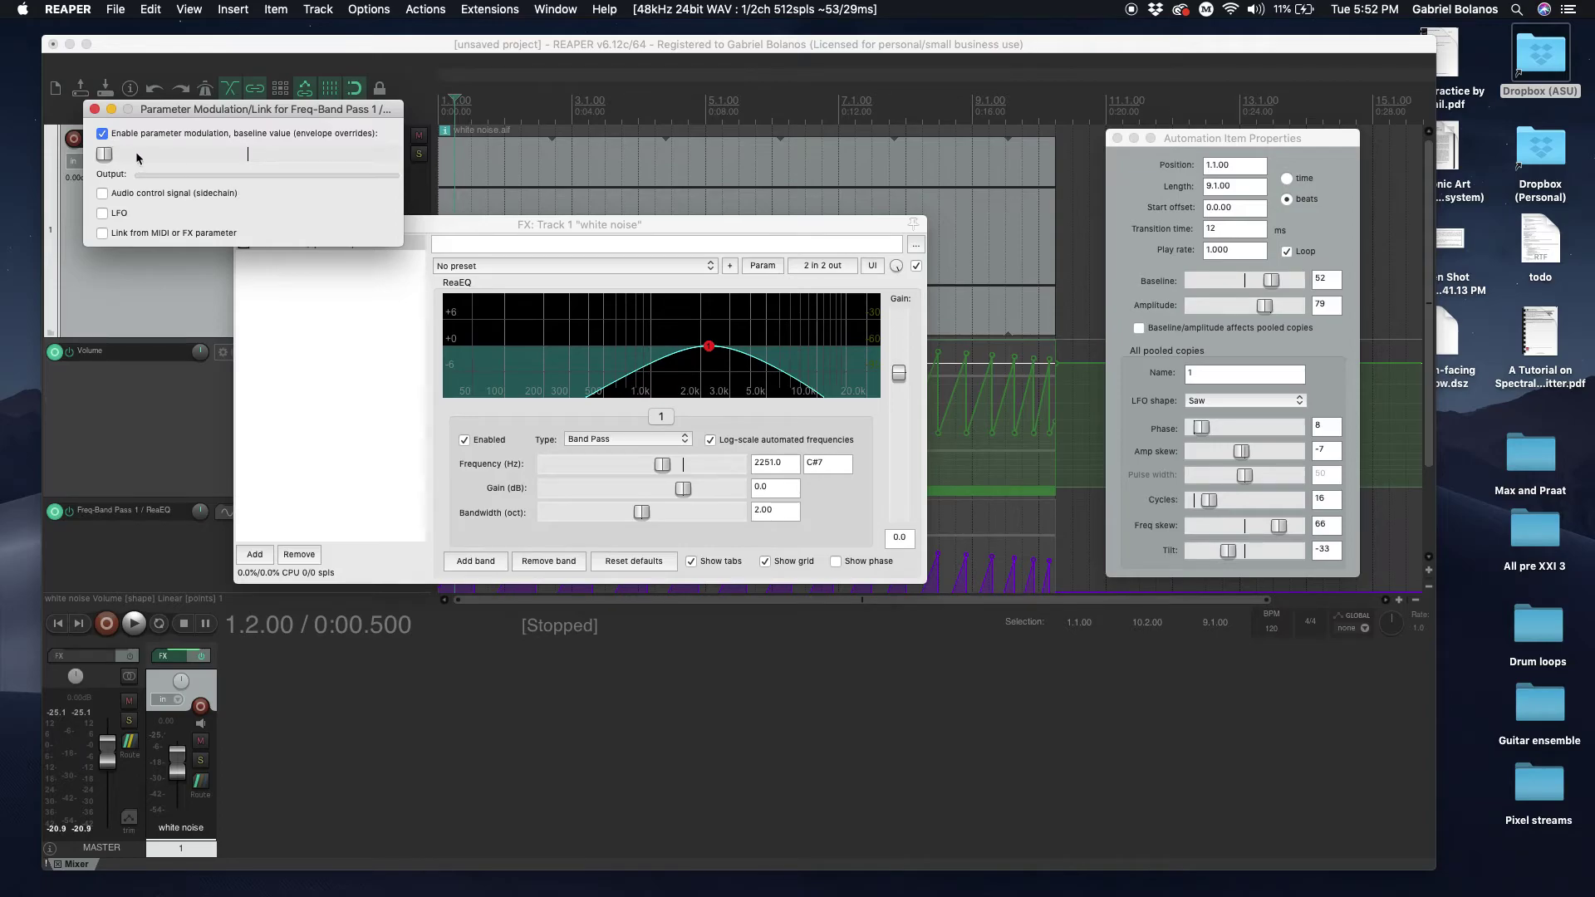
left_click_drag(554, 224, 835, 538)
scroll(602, 398, "down", 5)
- Delete the sawtooth automation item on the Freq-Band lane and start playback
scroll(352, 452, "down", 3)
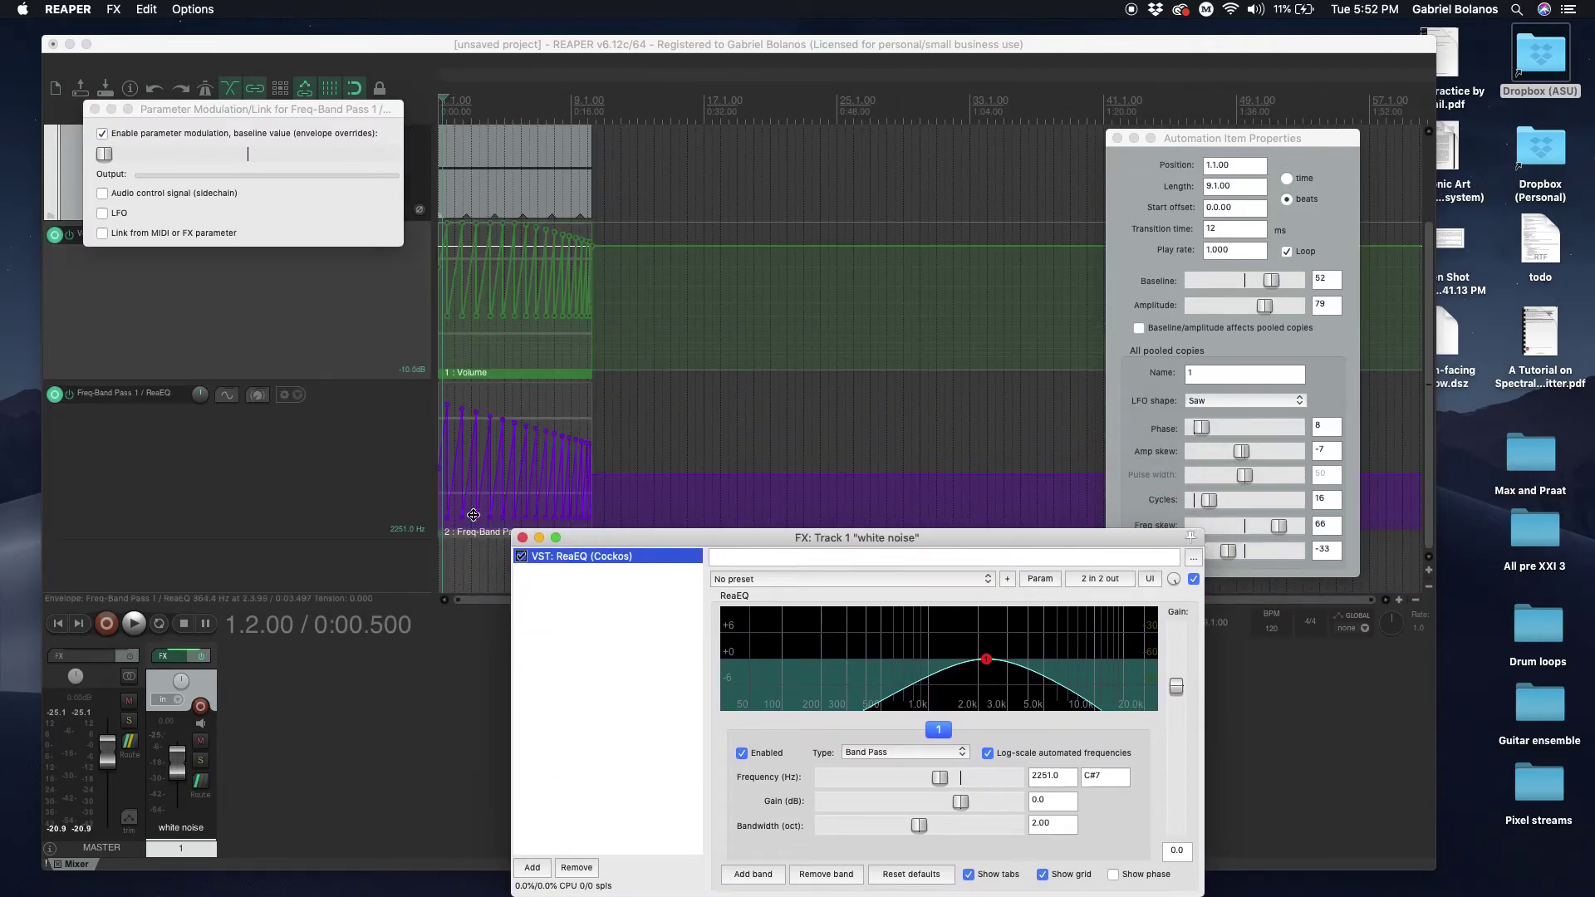
left_click(483, 540)
left_click(483, 540)
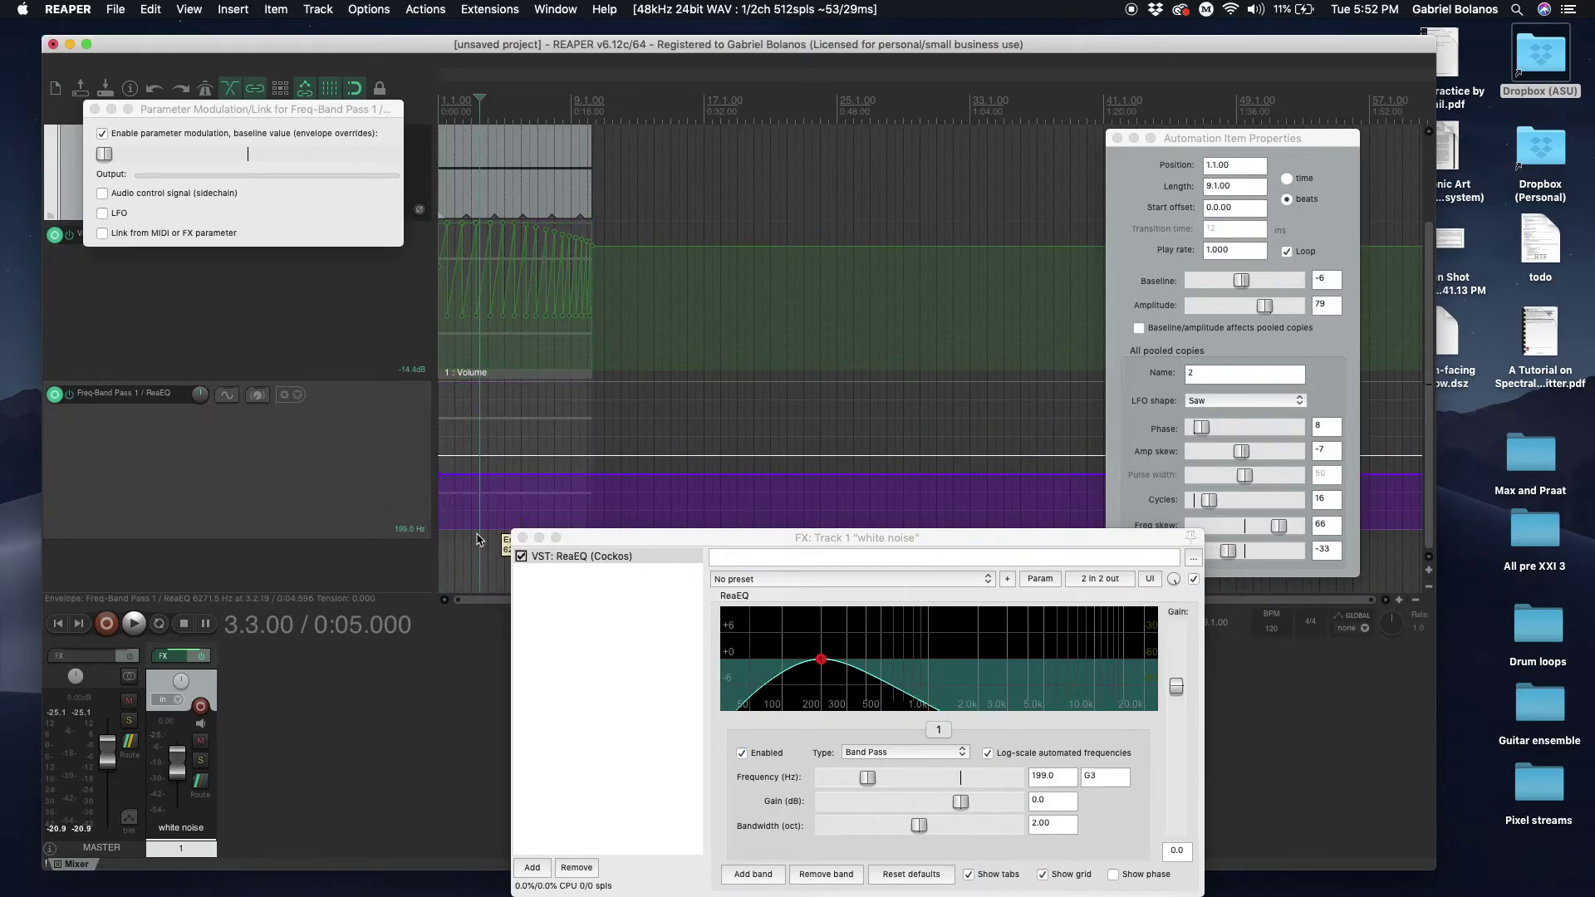
key("Delete")
key("space")
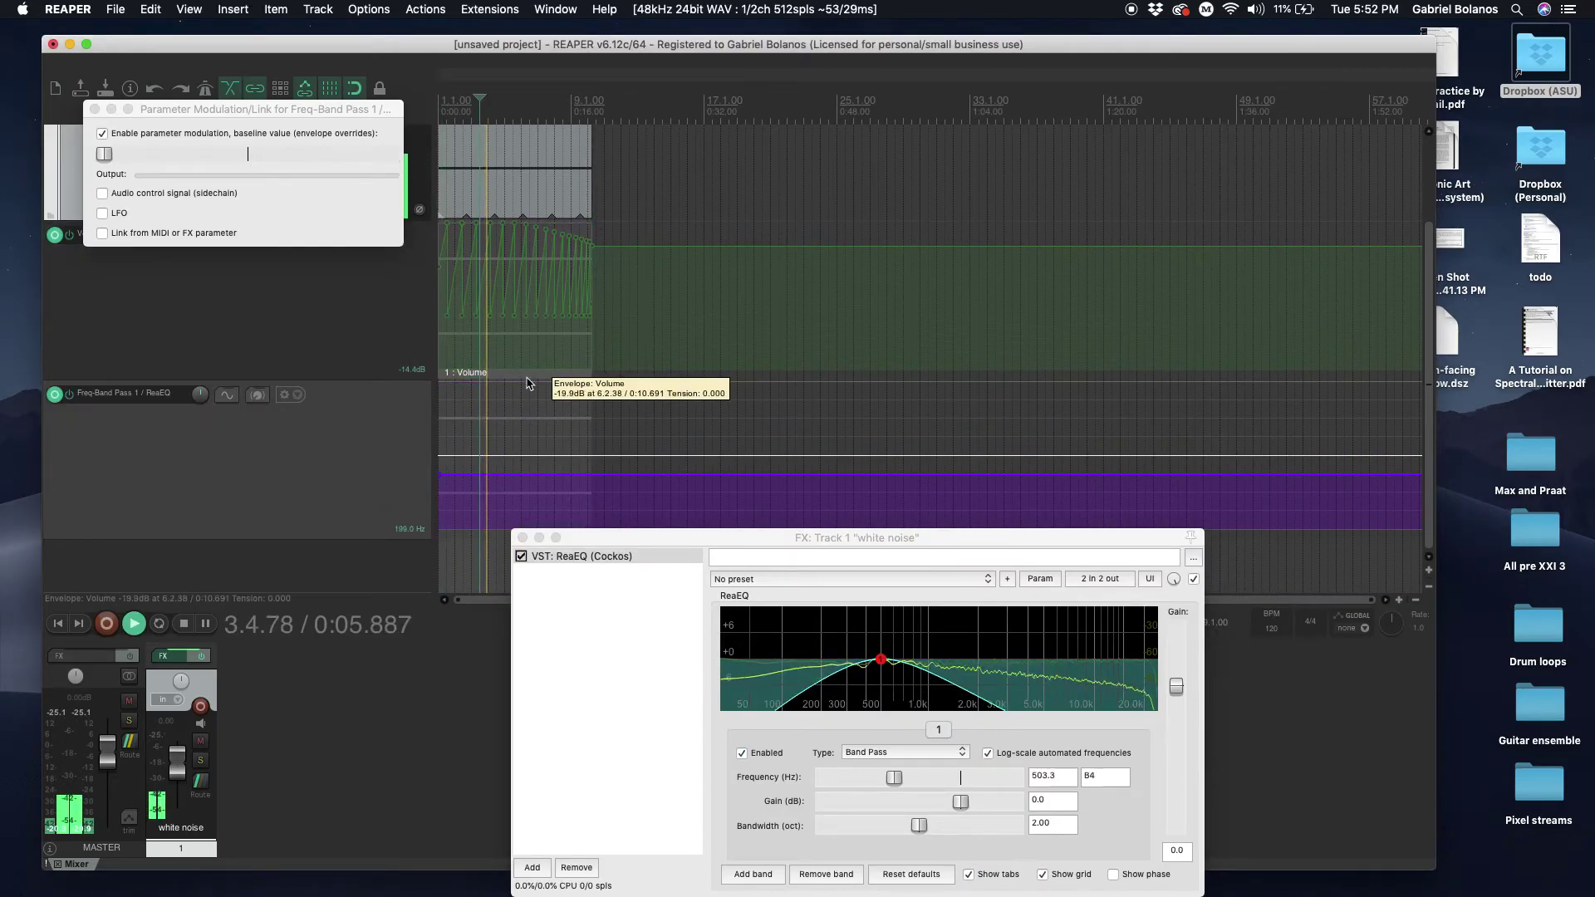
- Enable a sine LFO on the band-pass frequency, tweak its Speed and Strength, then switch LFO off
left_click(101, 220)
left_click(101, 213)
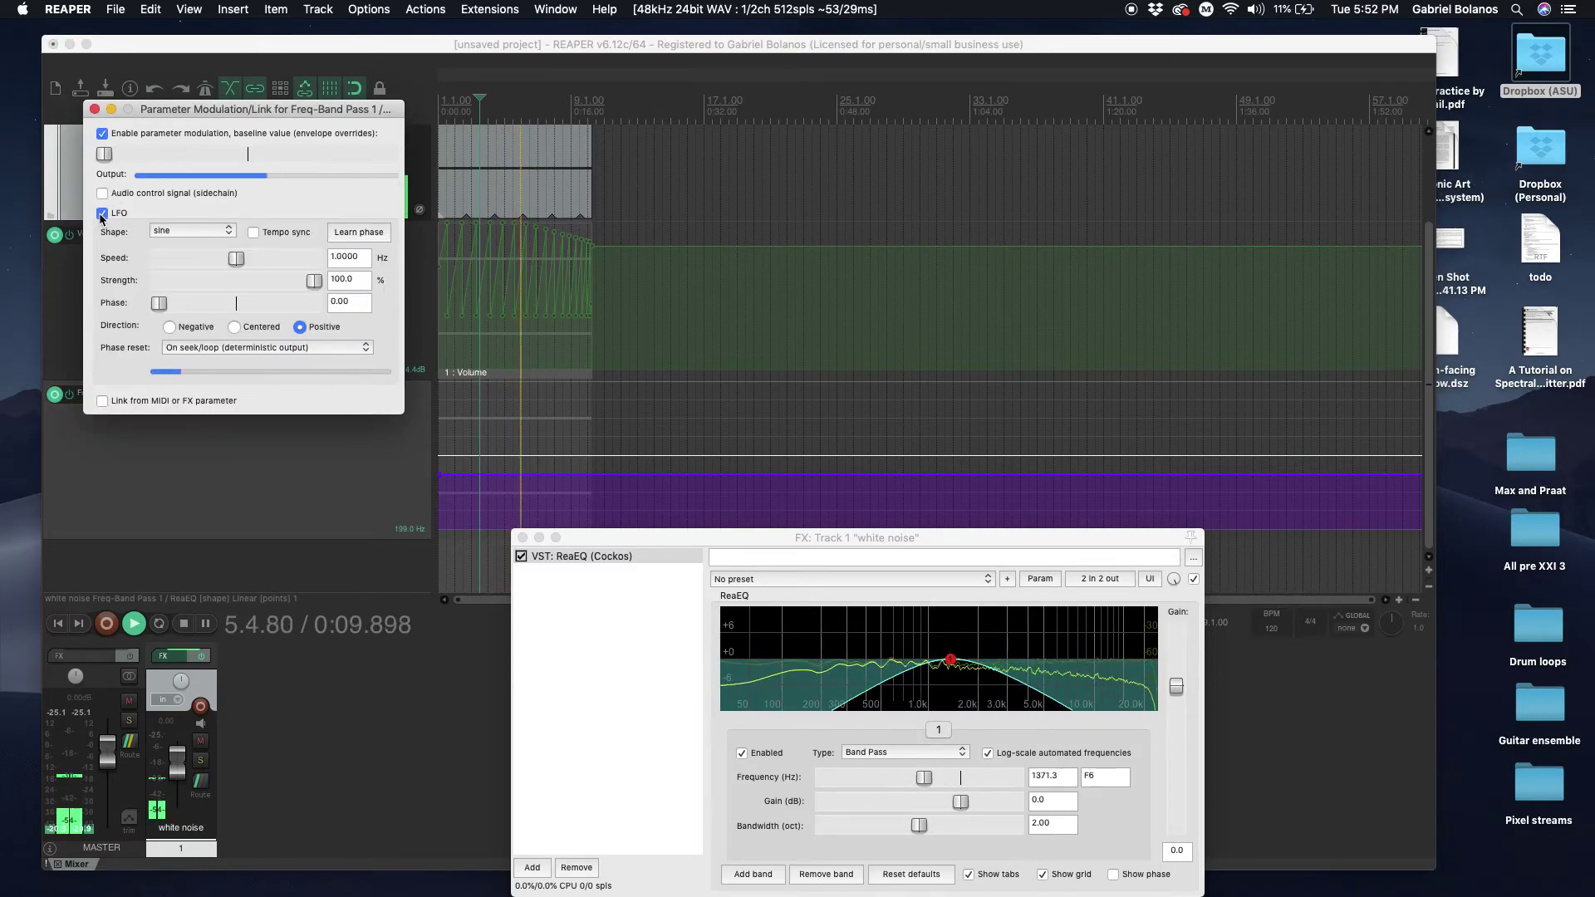
left_click_drag(236, 258, 216, 259)
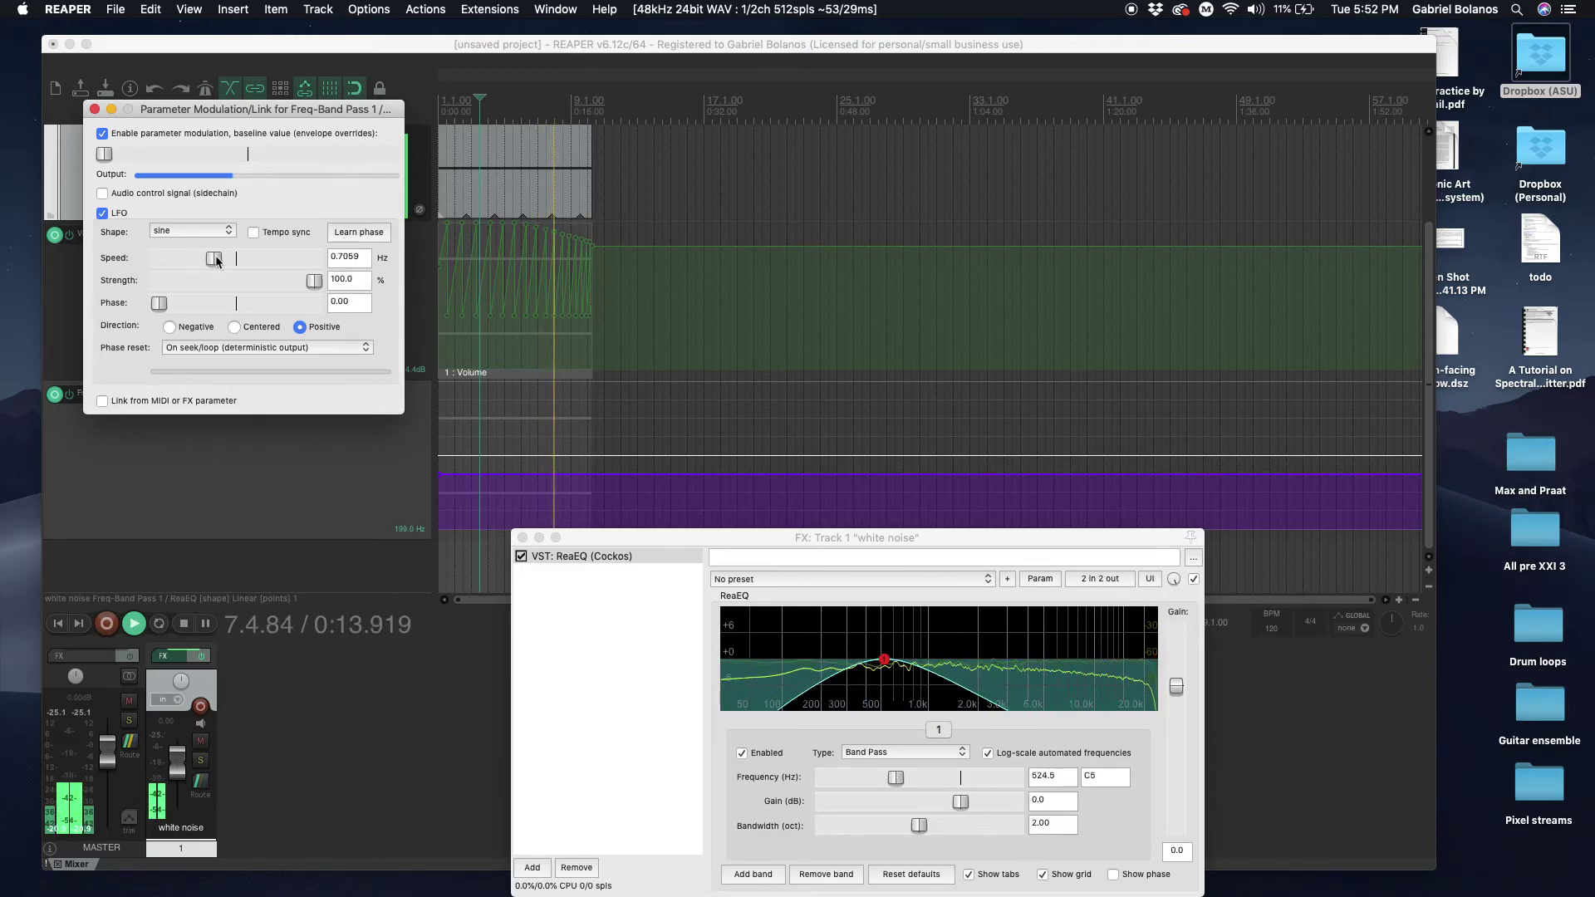
left_click_drag(222, 259, 271, 281)
key("space")
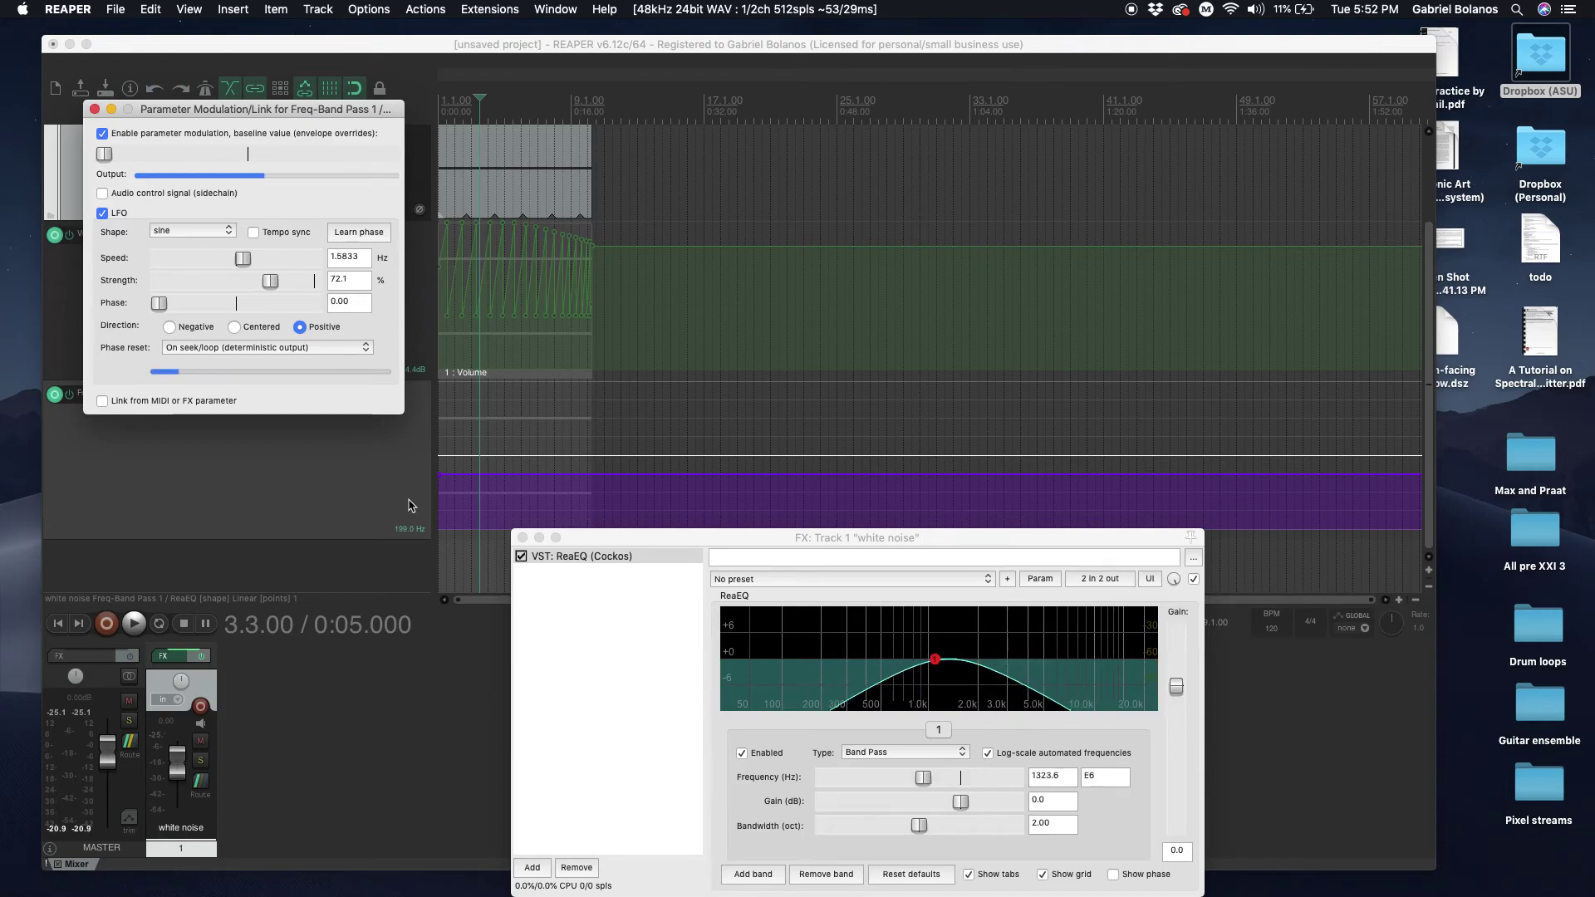
left_click(103, 214)
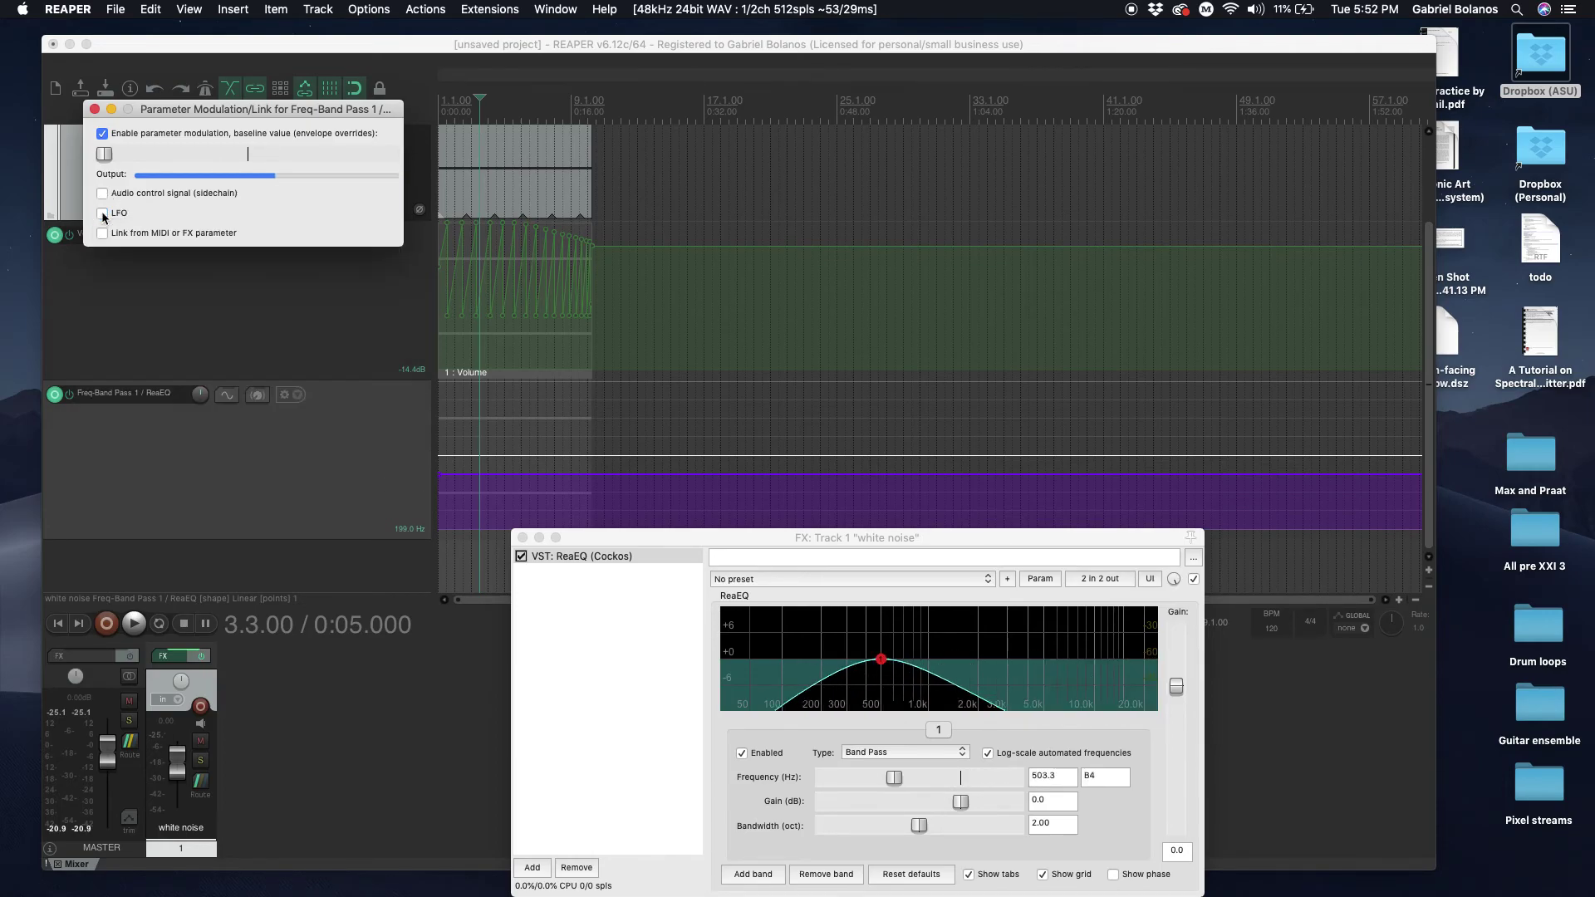
- Close the Parameter Modulation/Link window, leaving ReaEQ showing the band-pass at 503.3 Hz
left_click(95, 109)
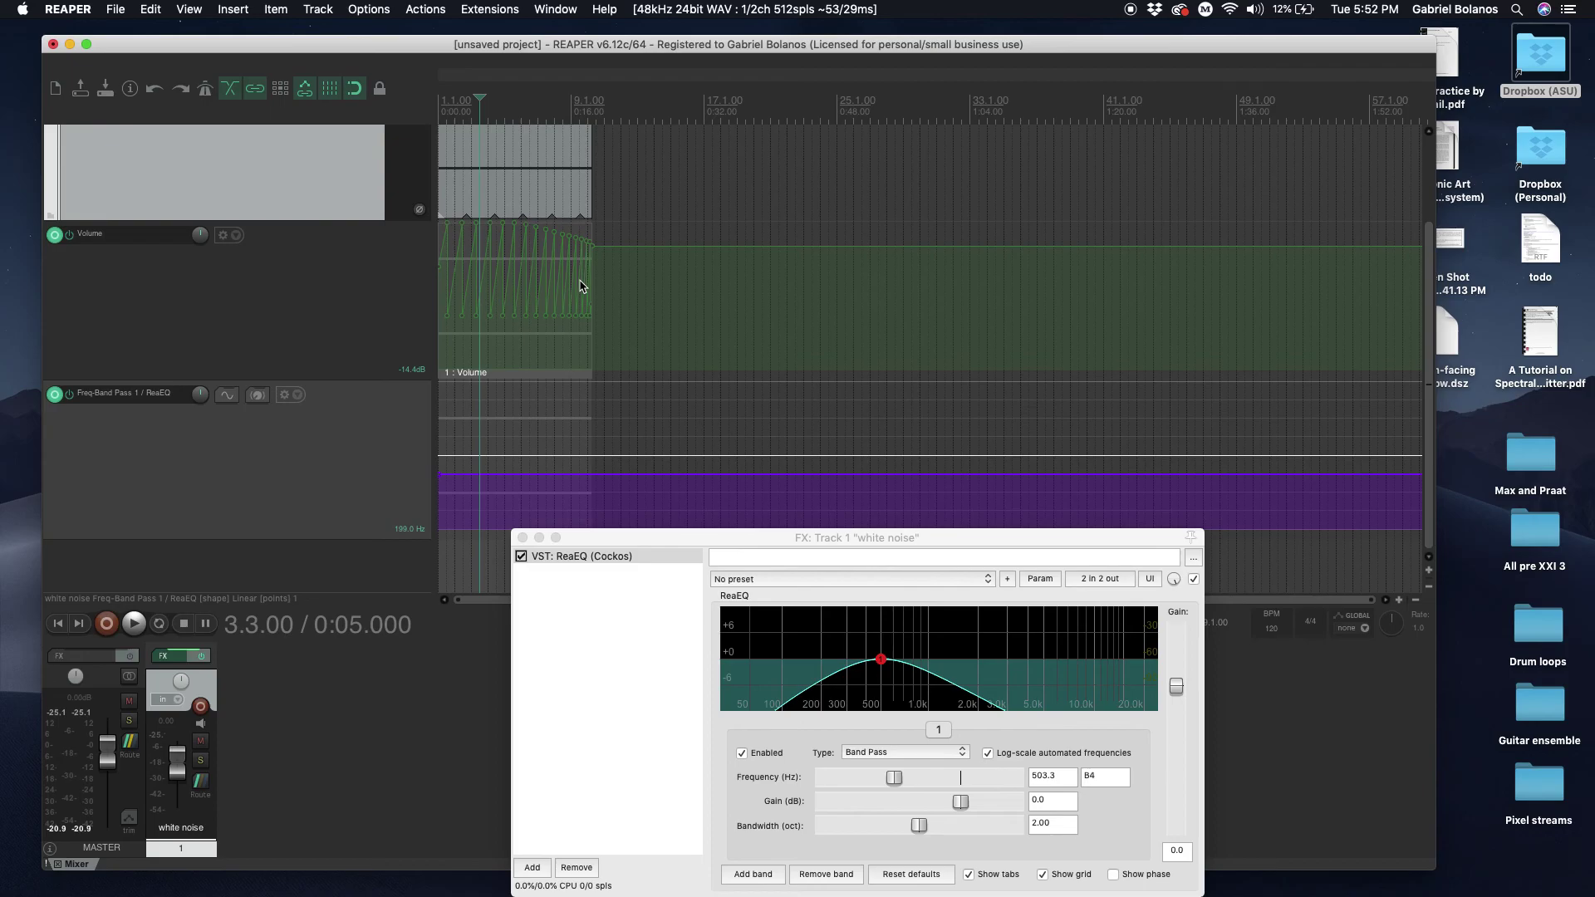
scroll(343, 310, "up", 3)
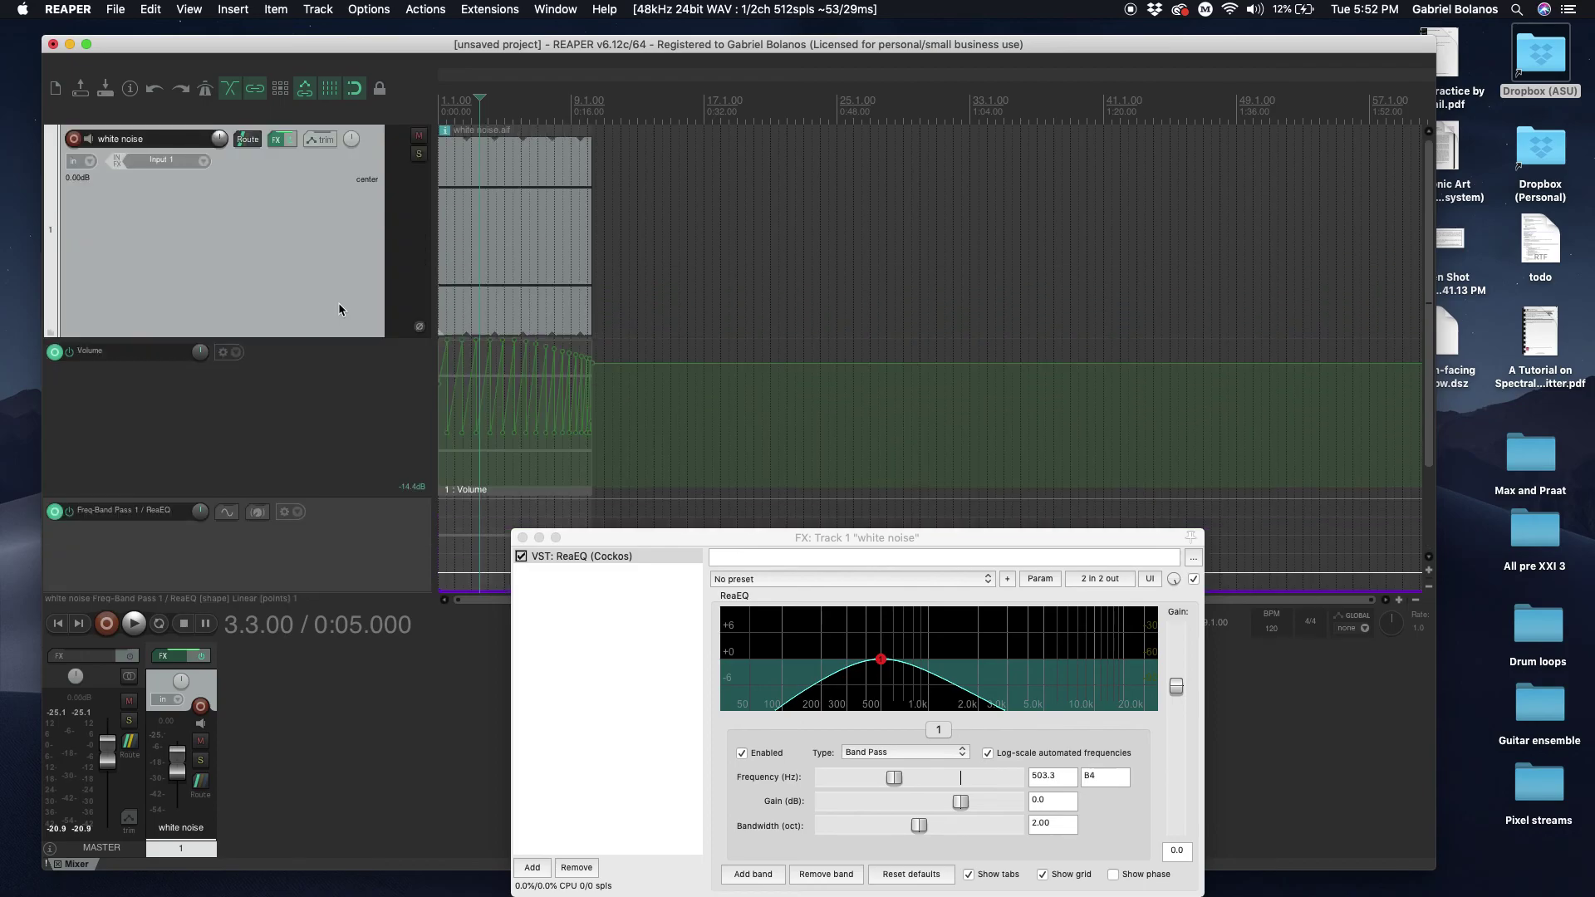